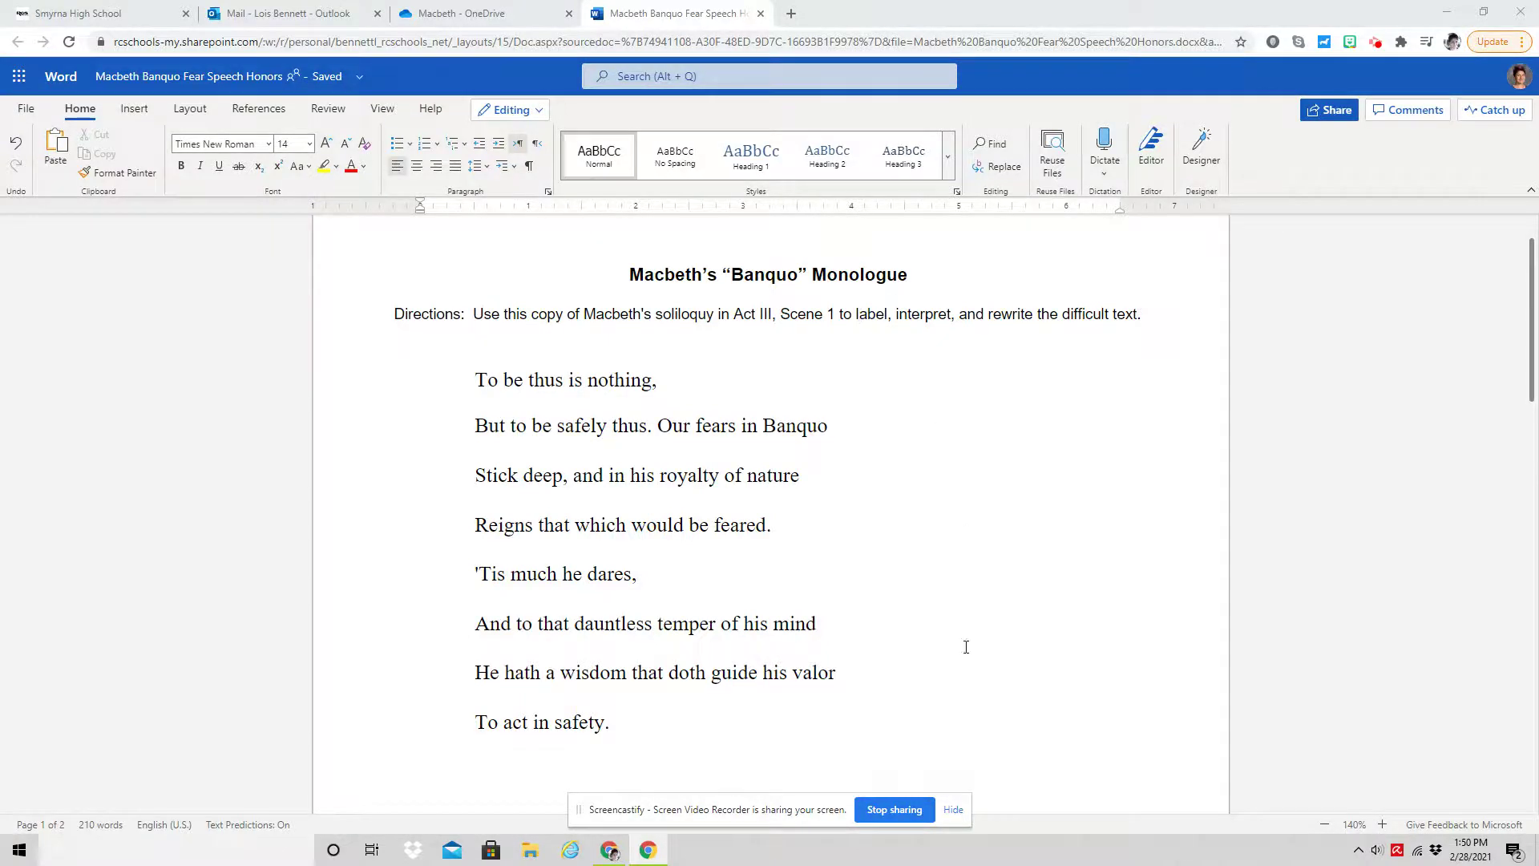
- Underline the word 'thus' in both the first and second monologue lines
{"action": "scroll", "coordinate": [948, 604], "scroll_direction": "down", "scroll_amount": 10}
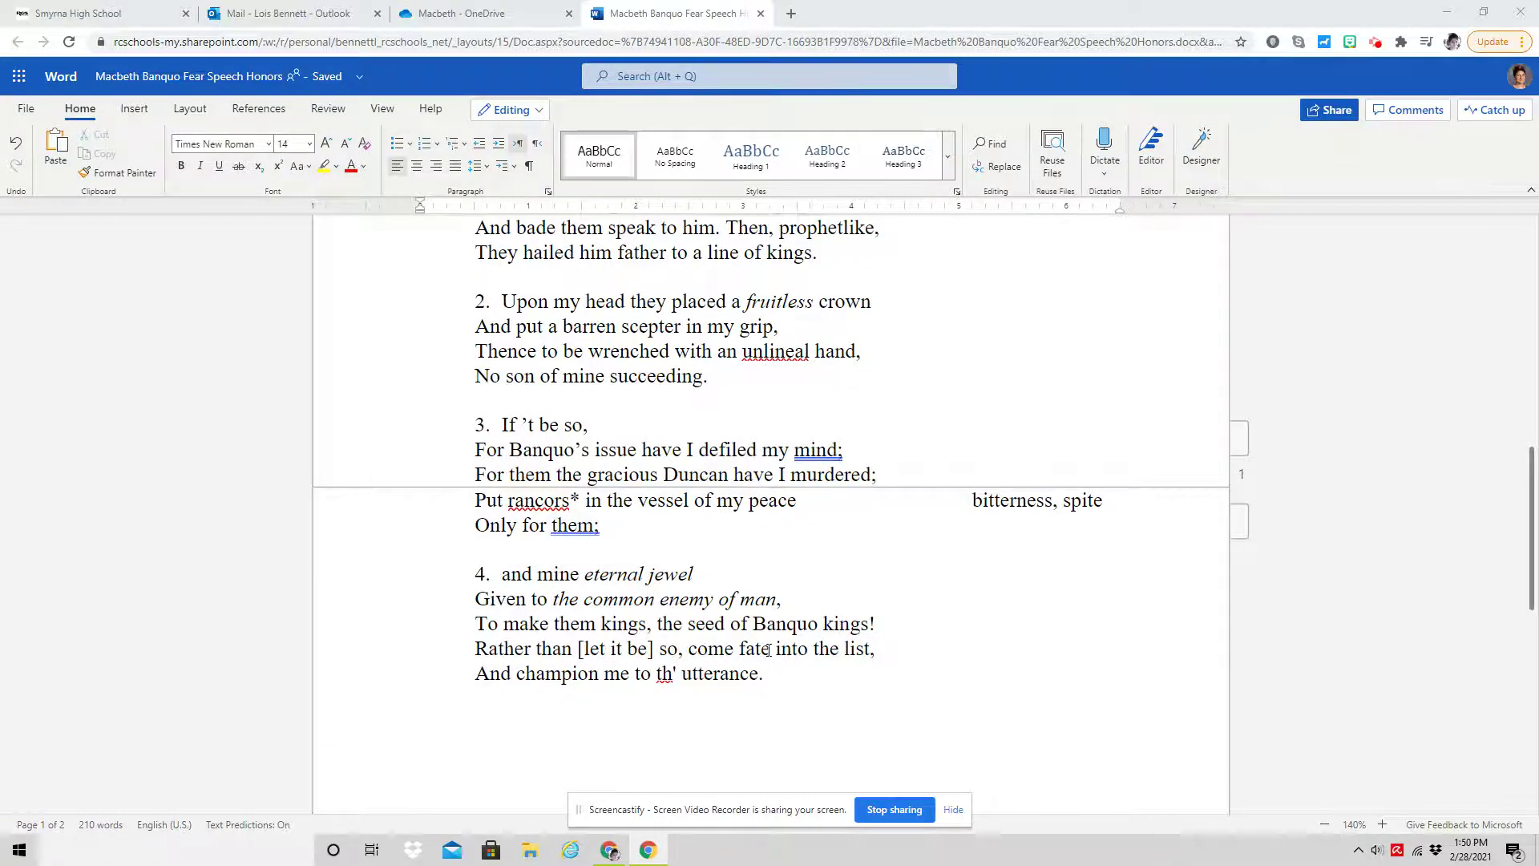
{"action": "scroll", "coordinate": [816, 626], "scroll_direction": "up", "scroll_amount": 10}
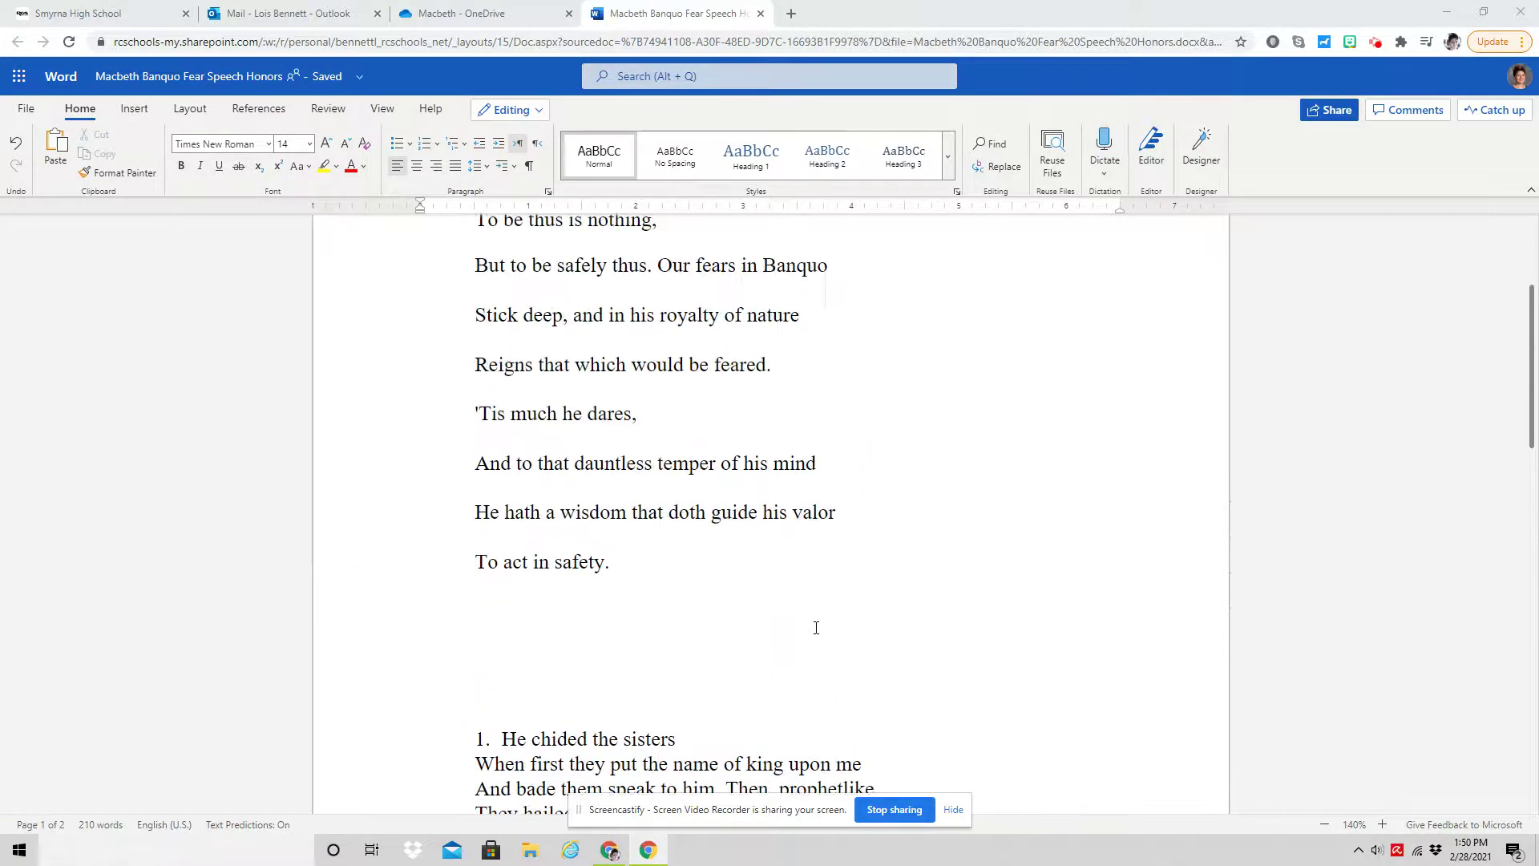
{"action": "scroll", "coordinate": [815, 626], "scroll_direction": "down", "scroll_amount": 1}
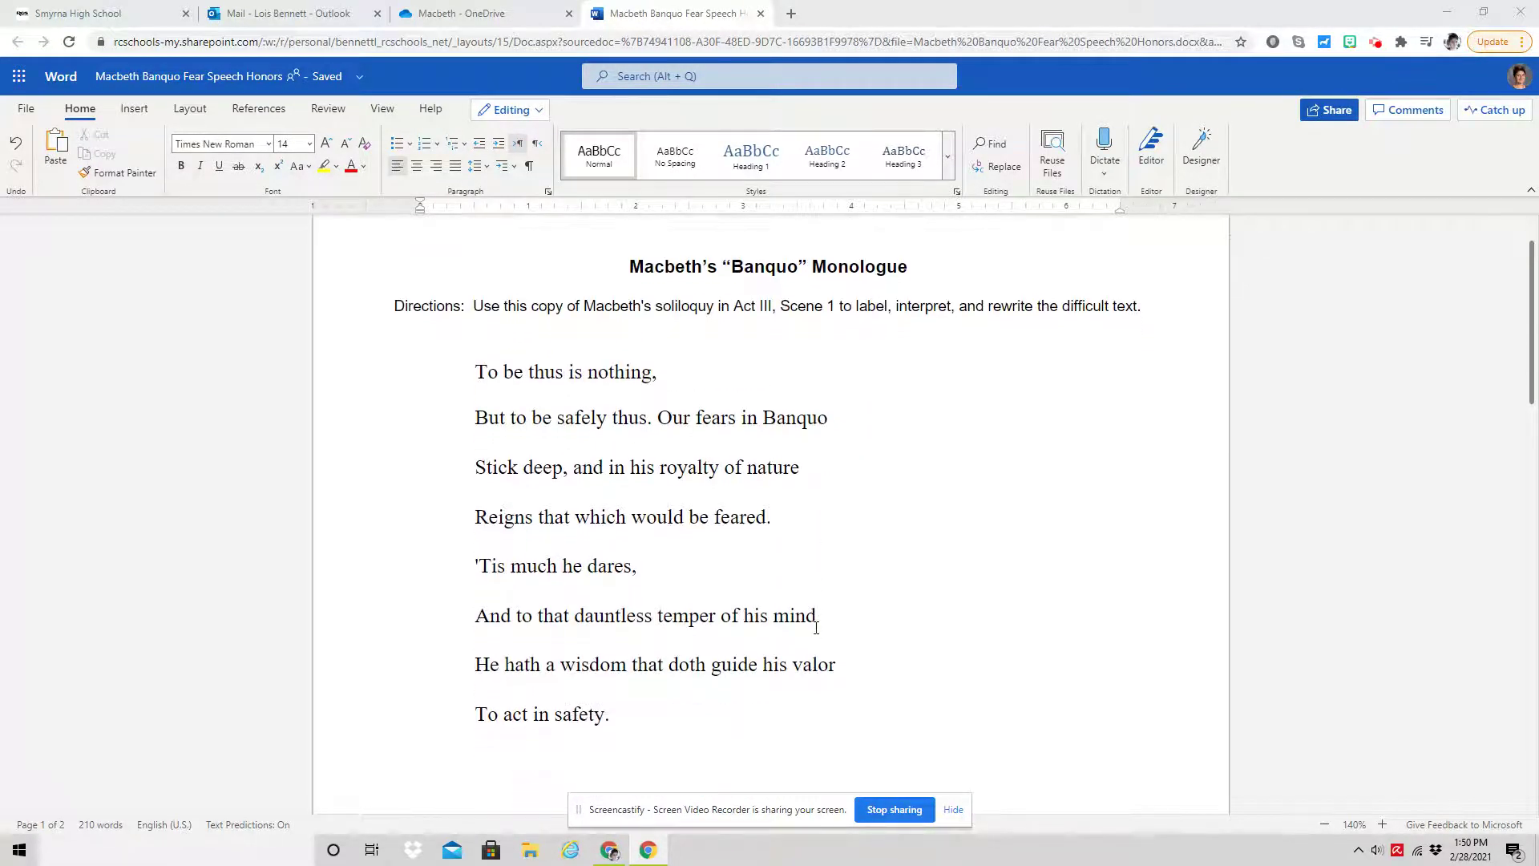
{"action": "double_click", "coordinate": [538, 371]}
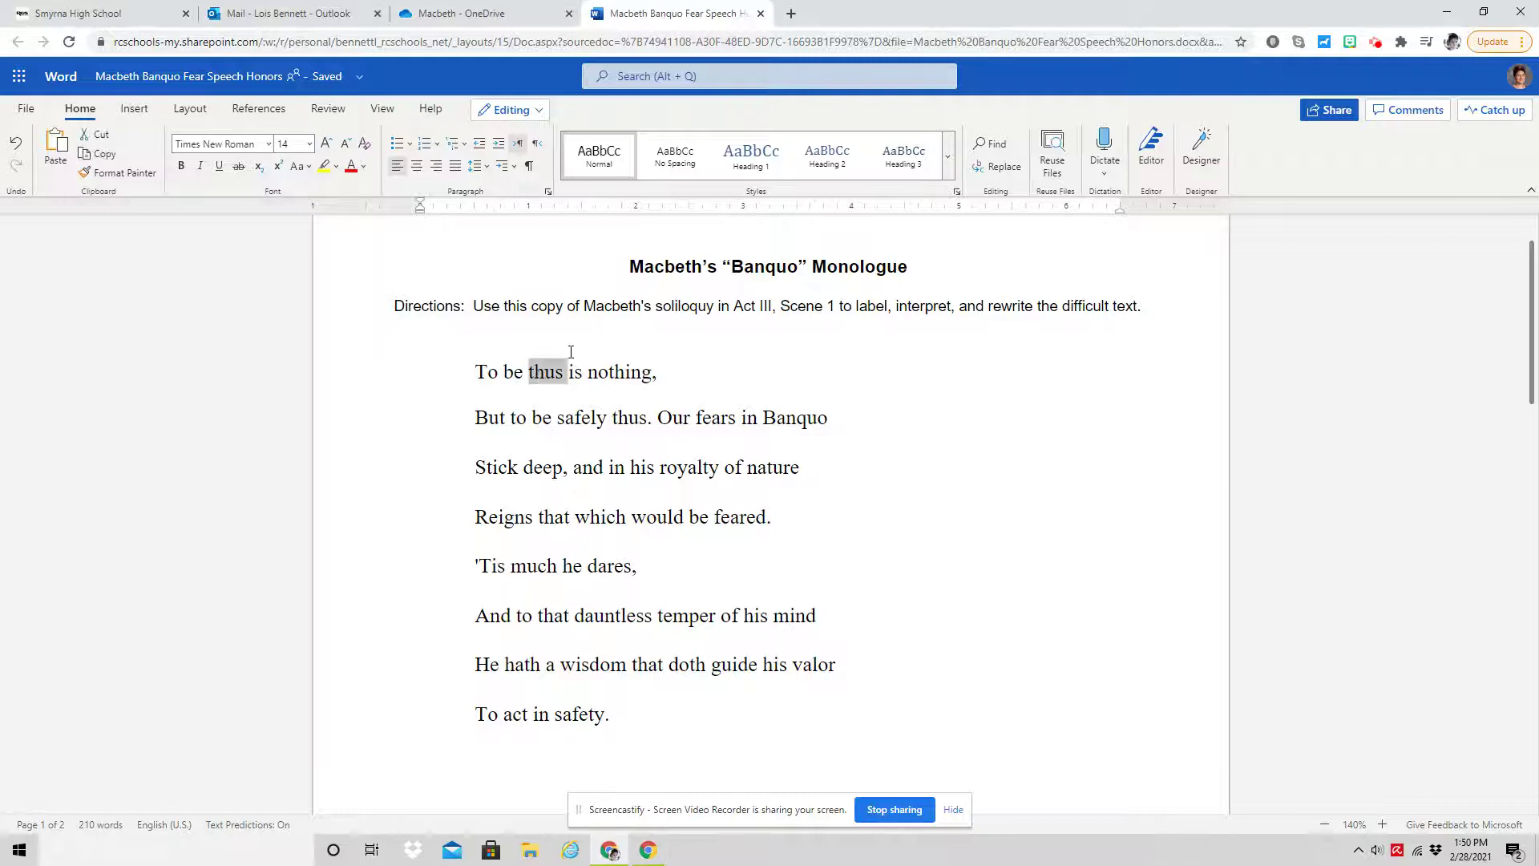
{"action": "left_click", "coordinate": [596, 340]}
{"action": "left_click", "coordinate": [620, 417]}
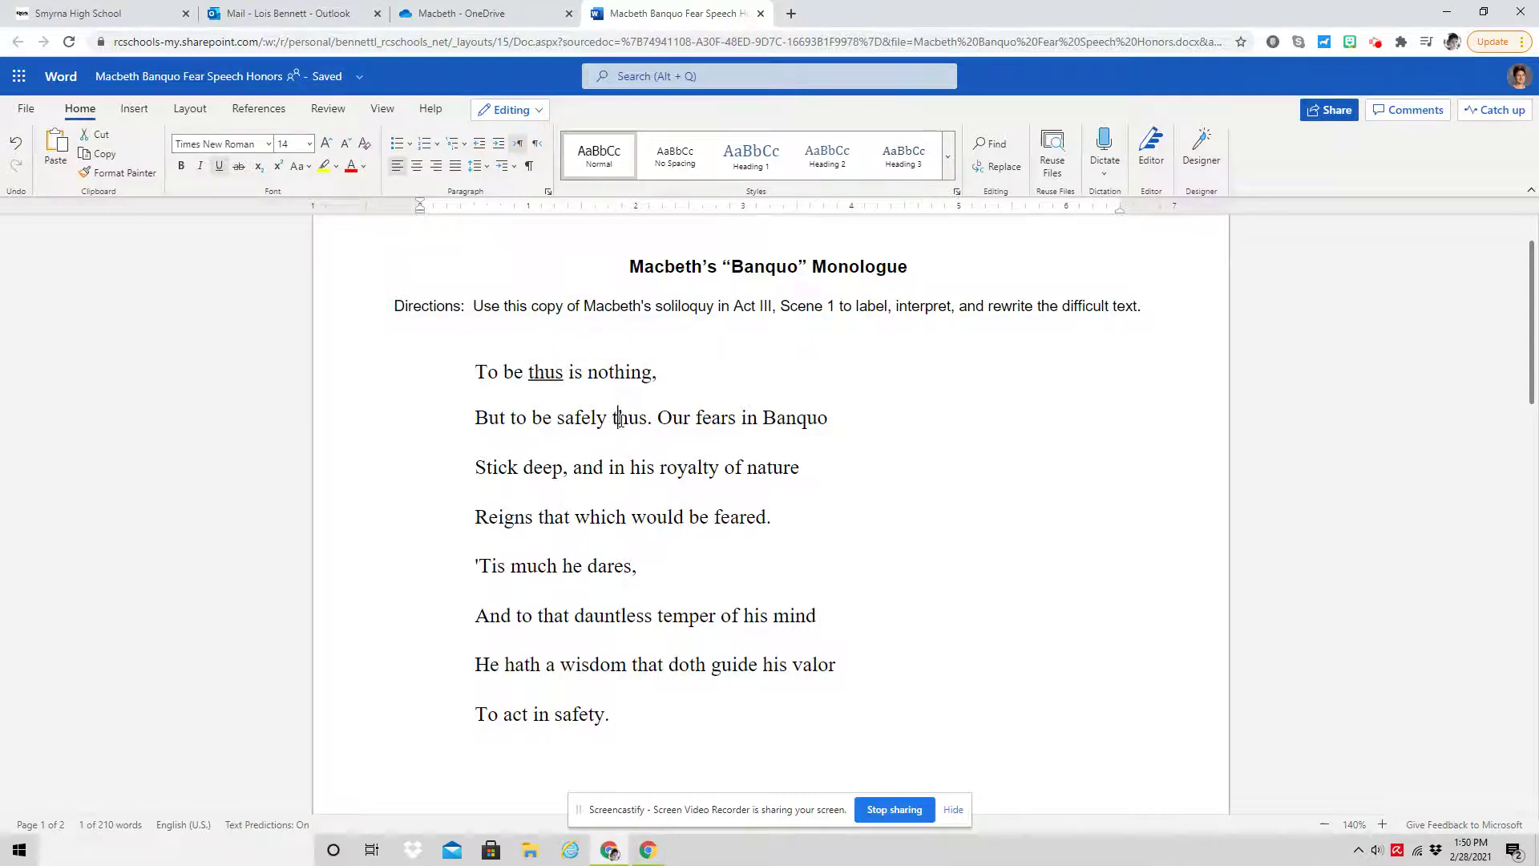
{"action": "double_click", "coordinate": [619, 417]}
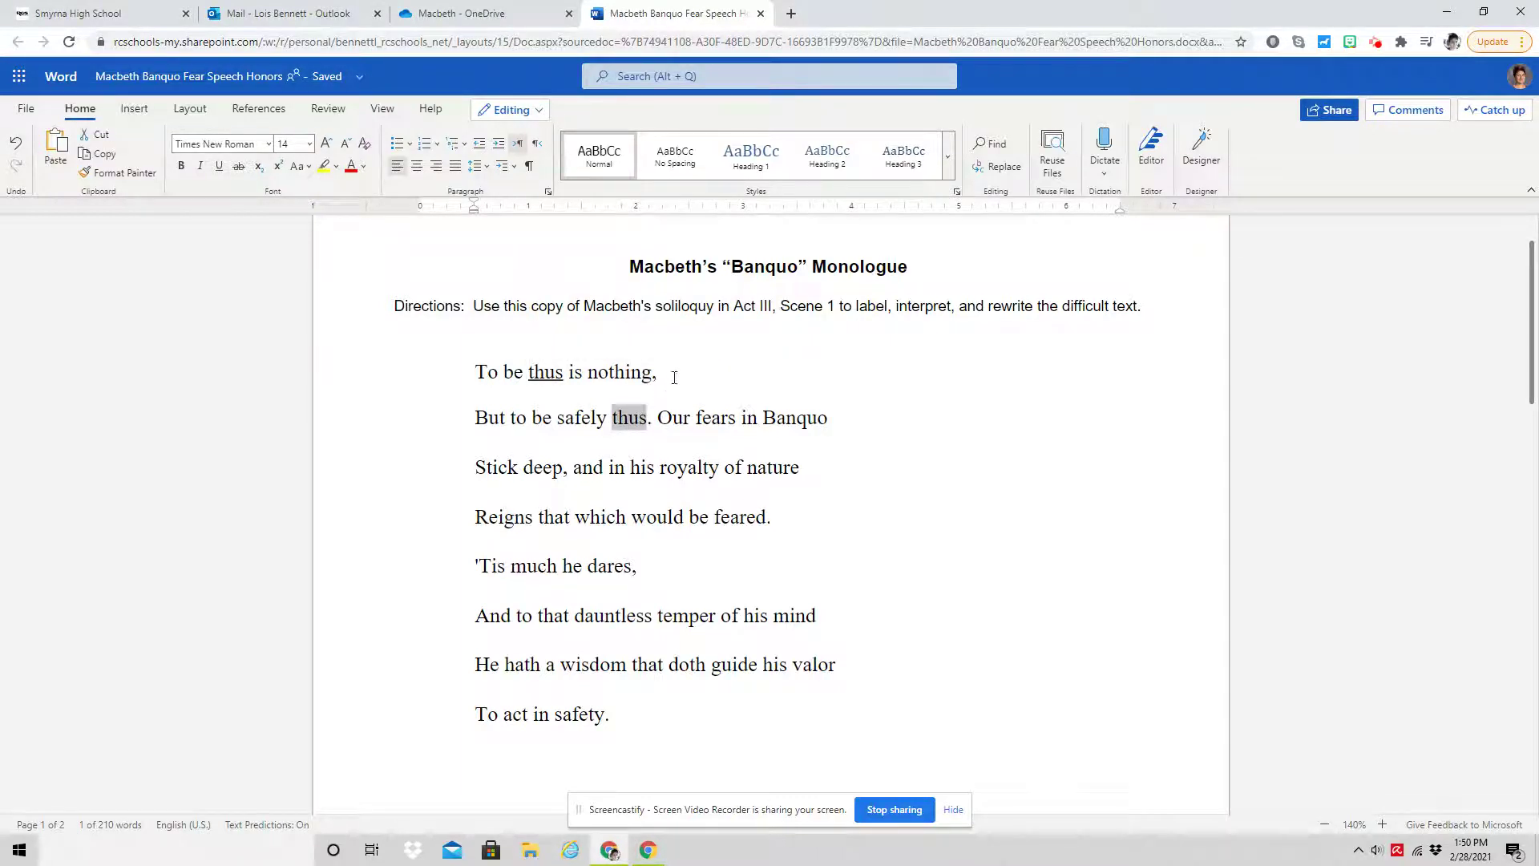
{"action": "left_click", "coordinate": [219, 166]}
{"action": "left_click", "coordinate": [536, 352]}
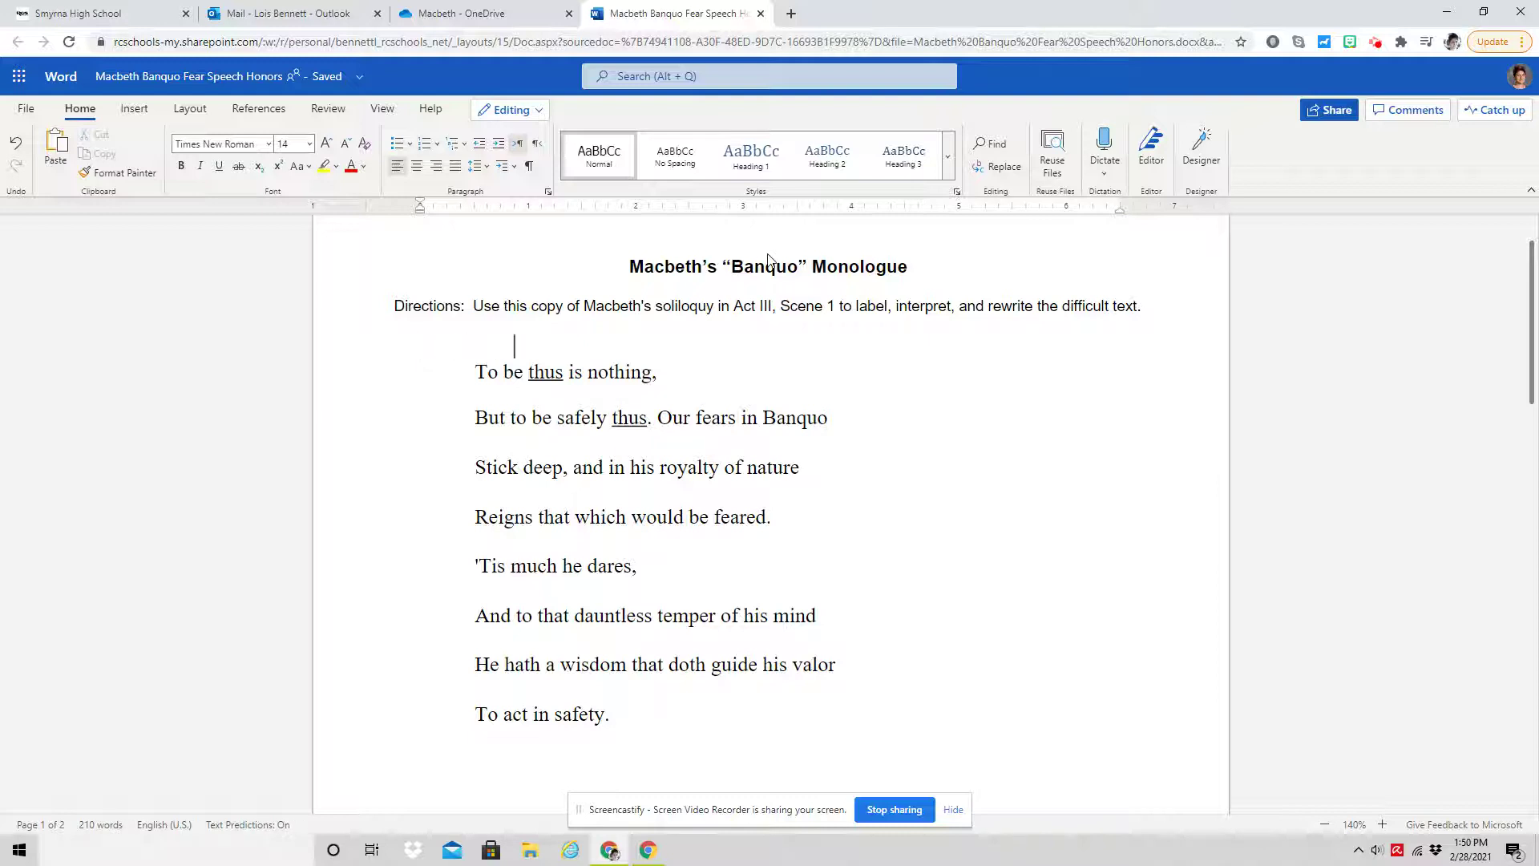
- Write 'This = king' above line one, strike through 'is' and add an unstruck '(means)'
{"action": "type", "text": "this= king"}
{"action": "double_click", "coordinate": [574, 372]}
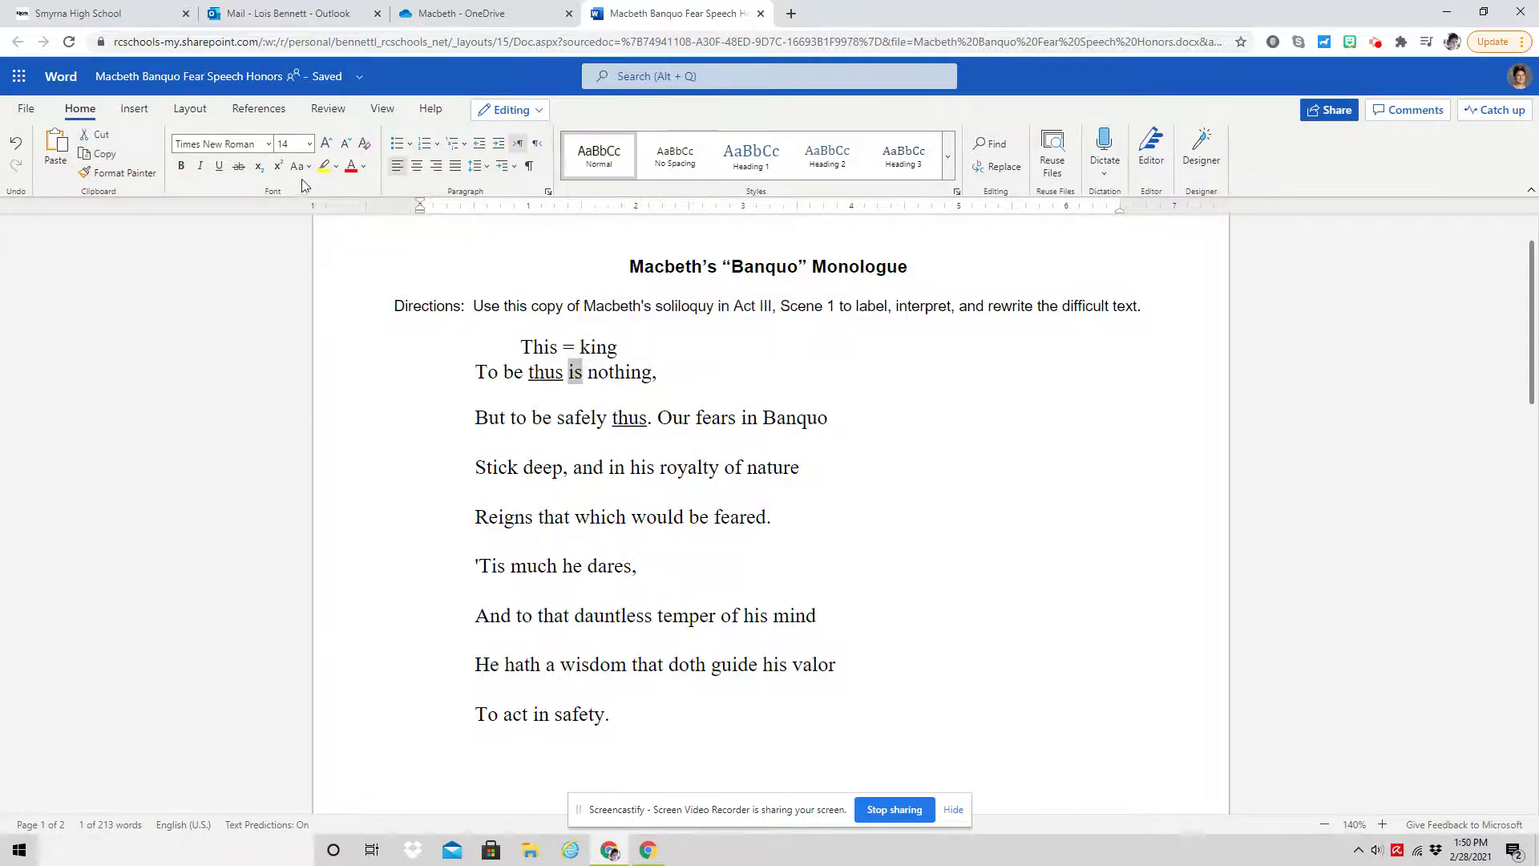
{"action": "left_click", "coordinate": [239, 166]}
{"action": "left_click", "coordinate": [584, 372]}
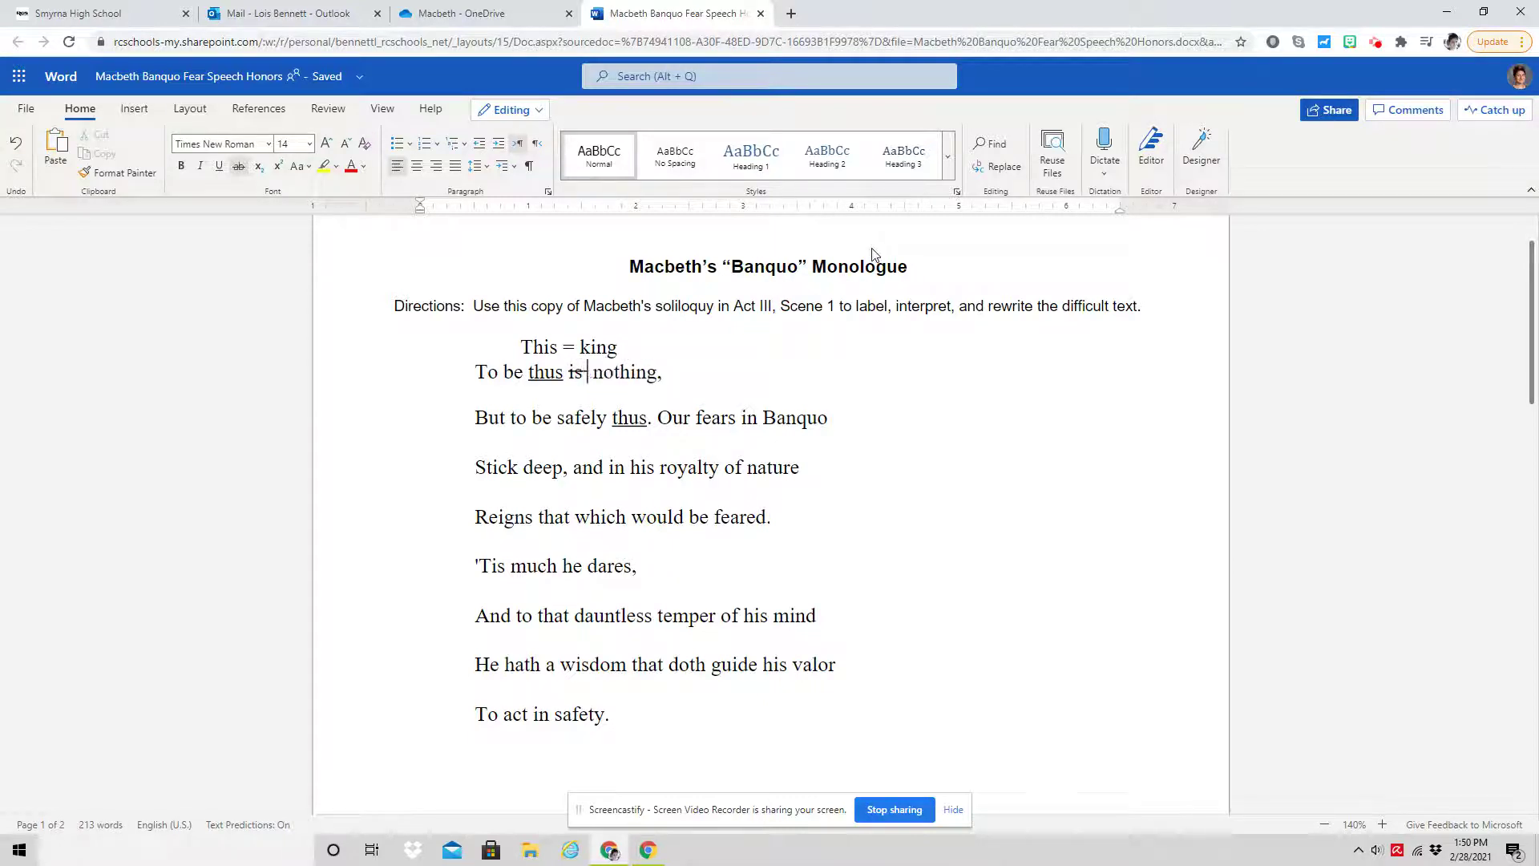
{"action": "type", "text": "(means "}
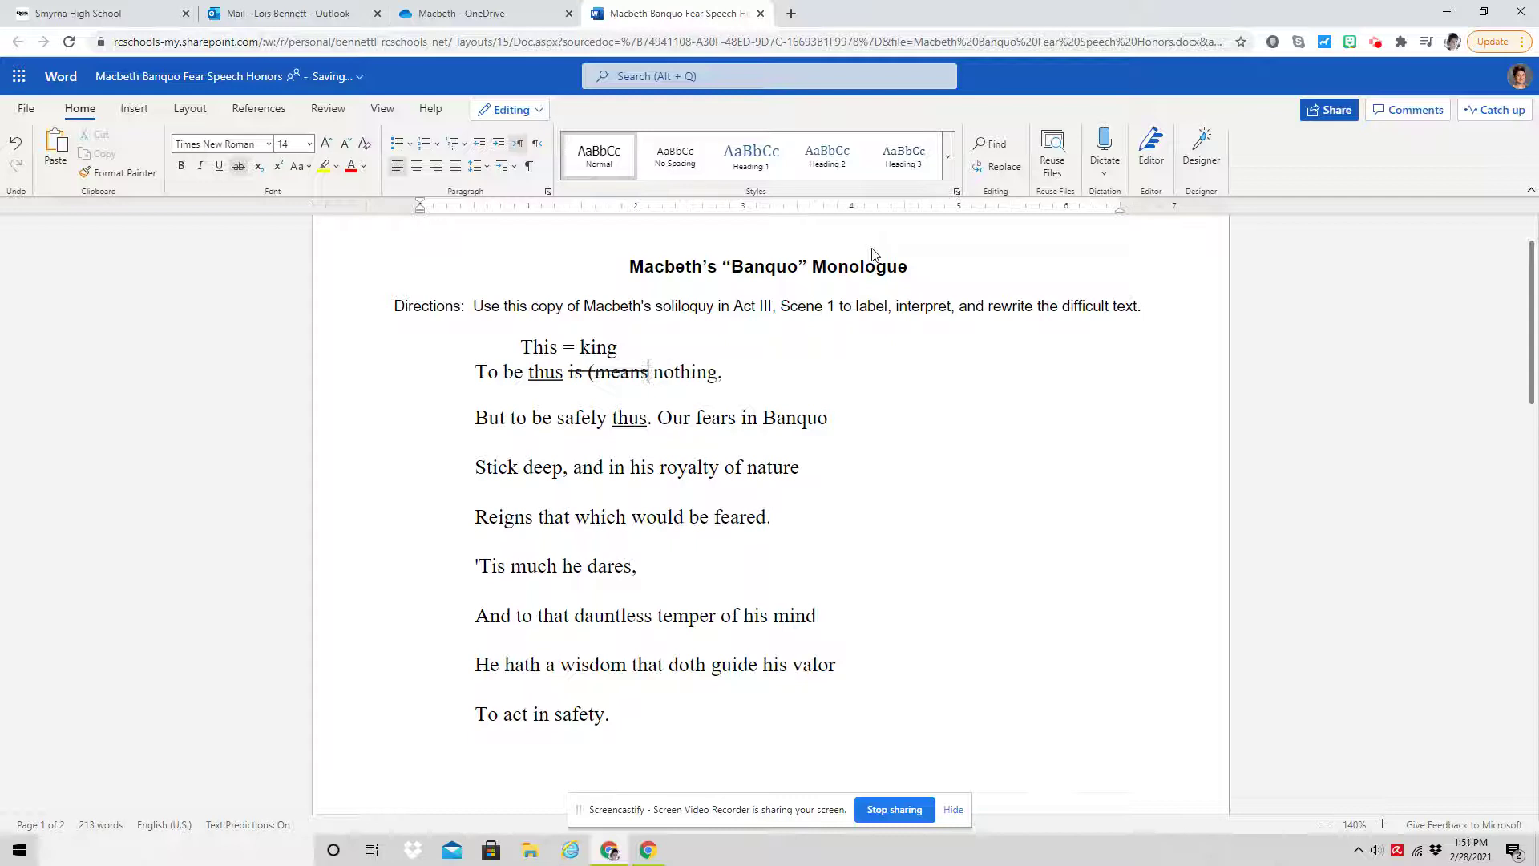
{"action": "type", "text": ")"}
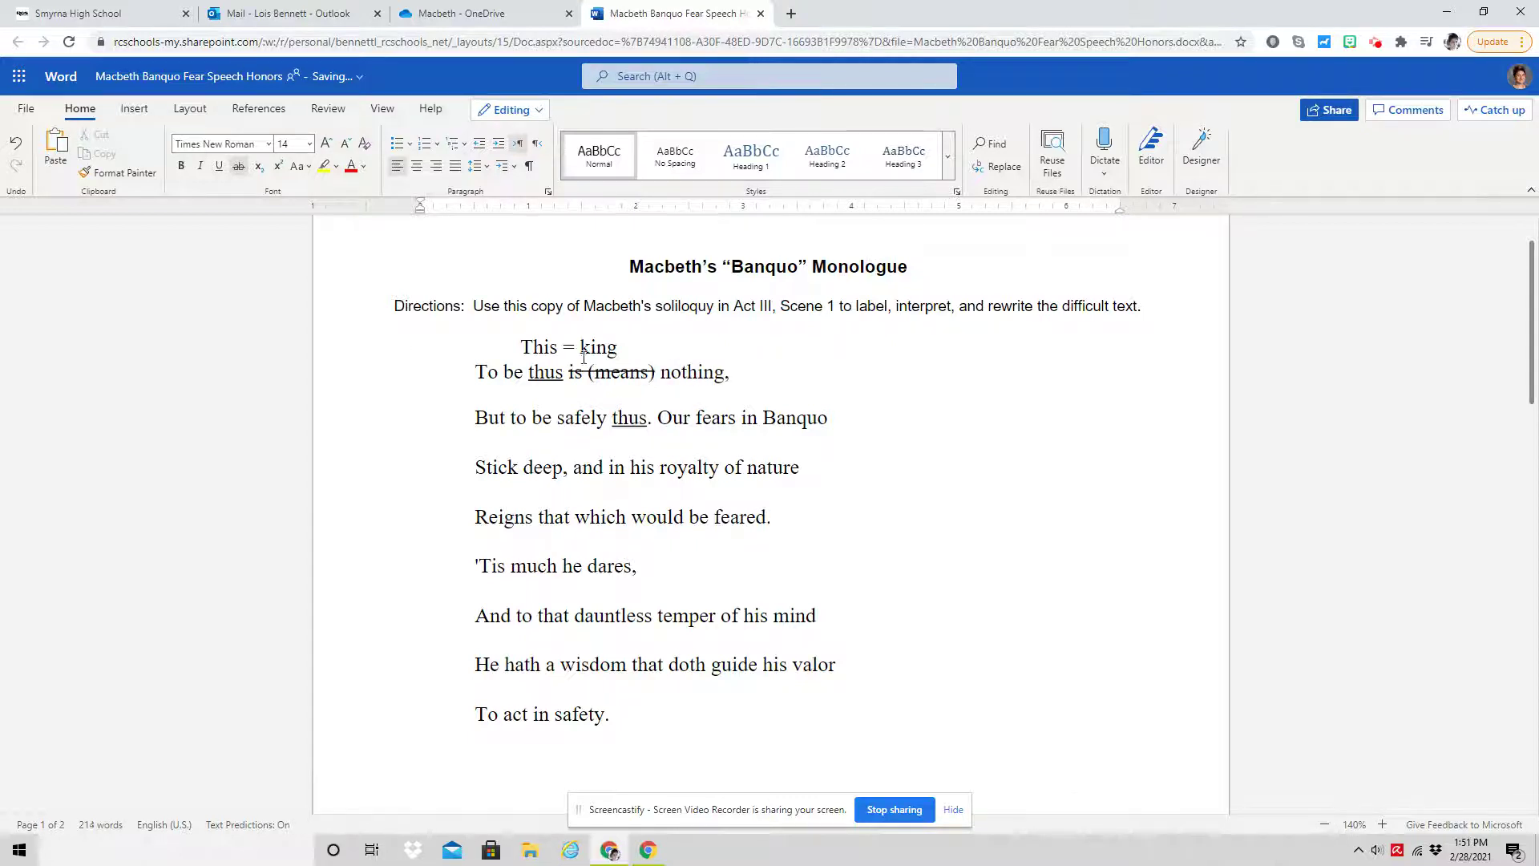
{"action": "left_click_drag", "start_coordinate": [589, 372], "coordinate": [659, 371]}
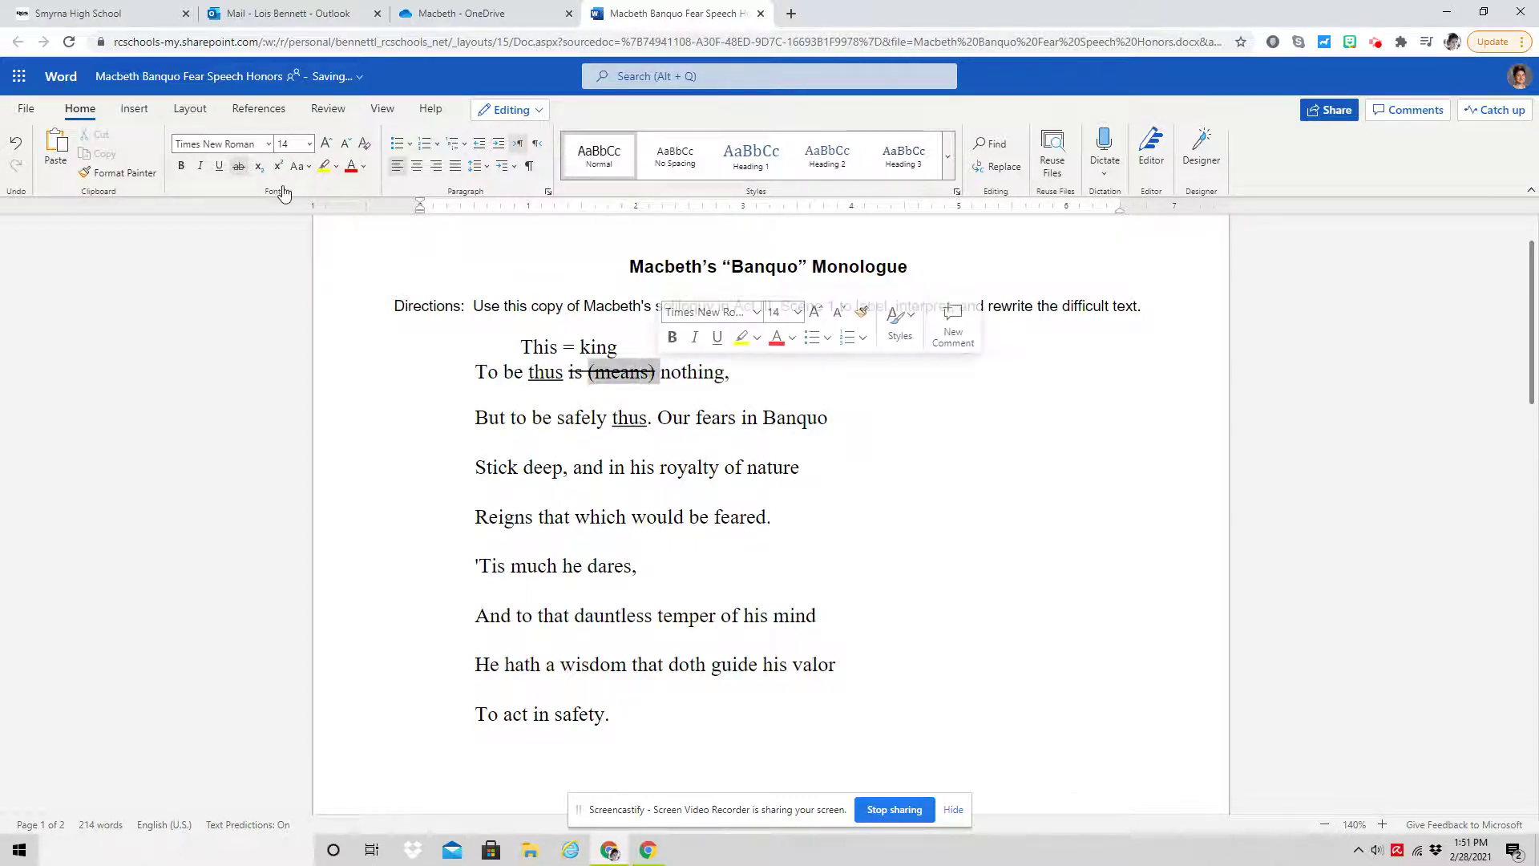
{"action": "left_click", "coordinate": [238, 176]}
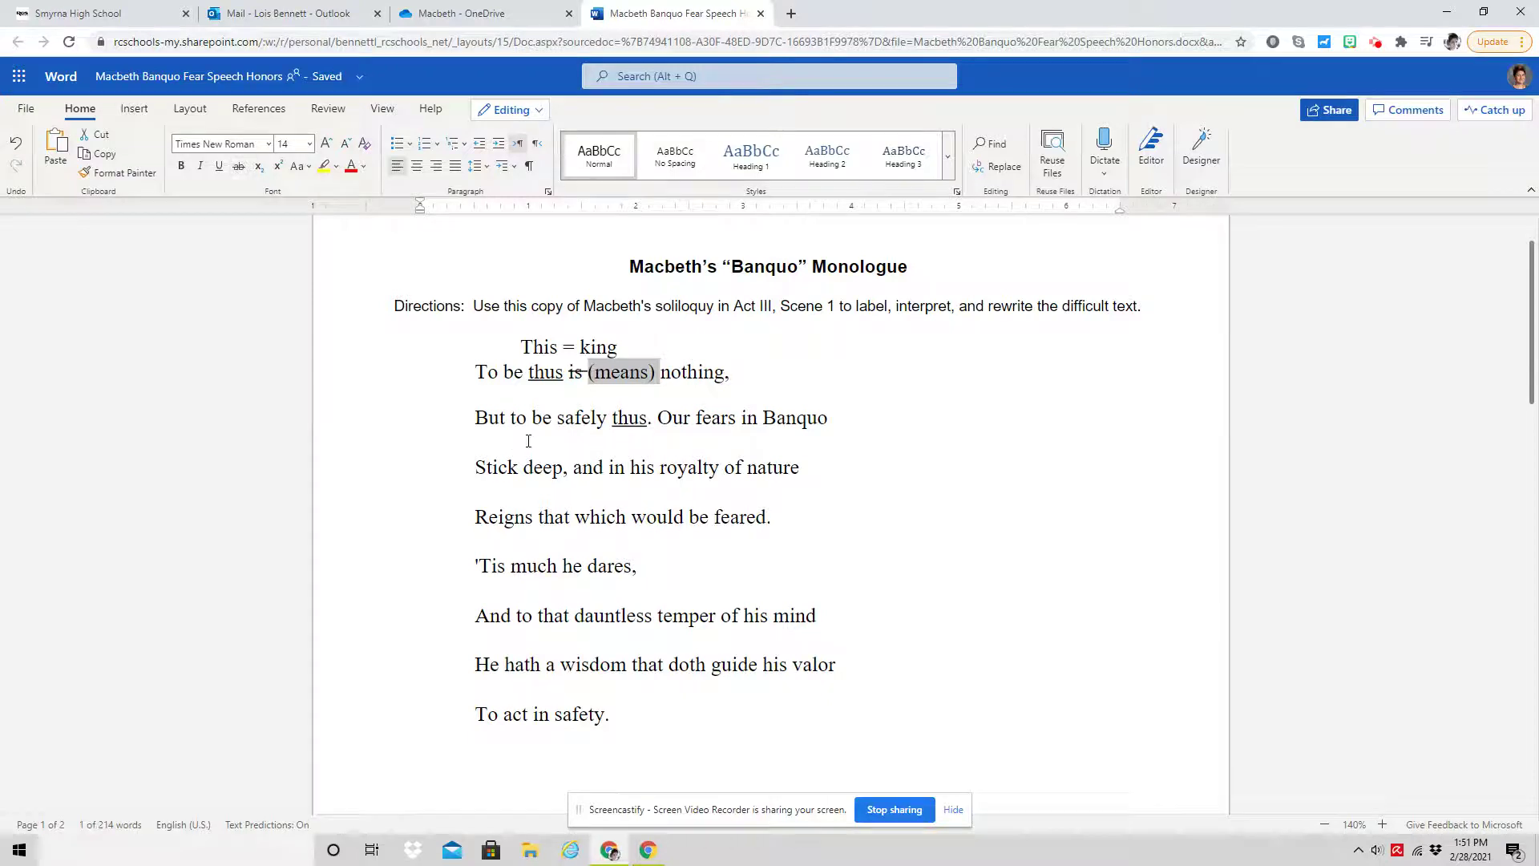
{"action": "double_click", "coordinate": [579, 418]}
{"action": "left_click", "coordinate": [551, 393]}
- Add the indented gloss 'Securely king' on the line below the first line
{"action": "left_click", "coordinate": [1032, 286]}
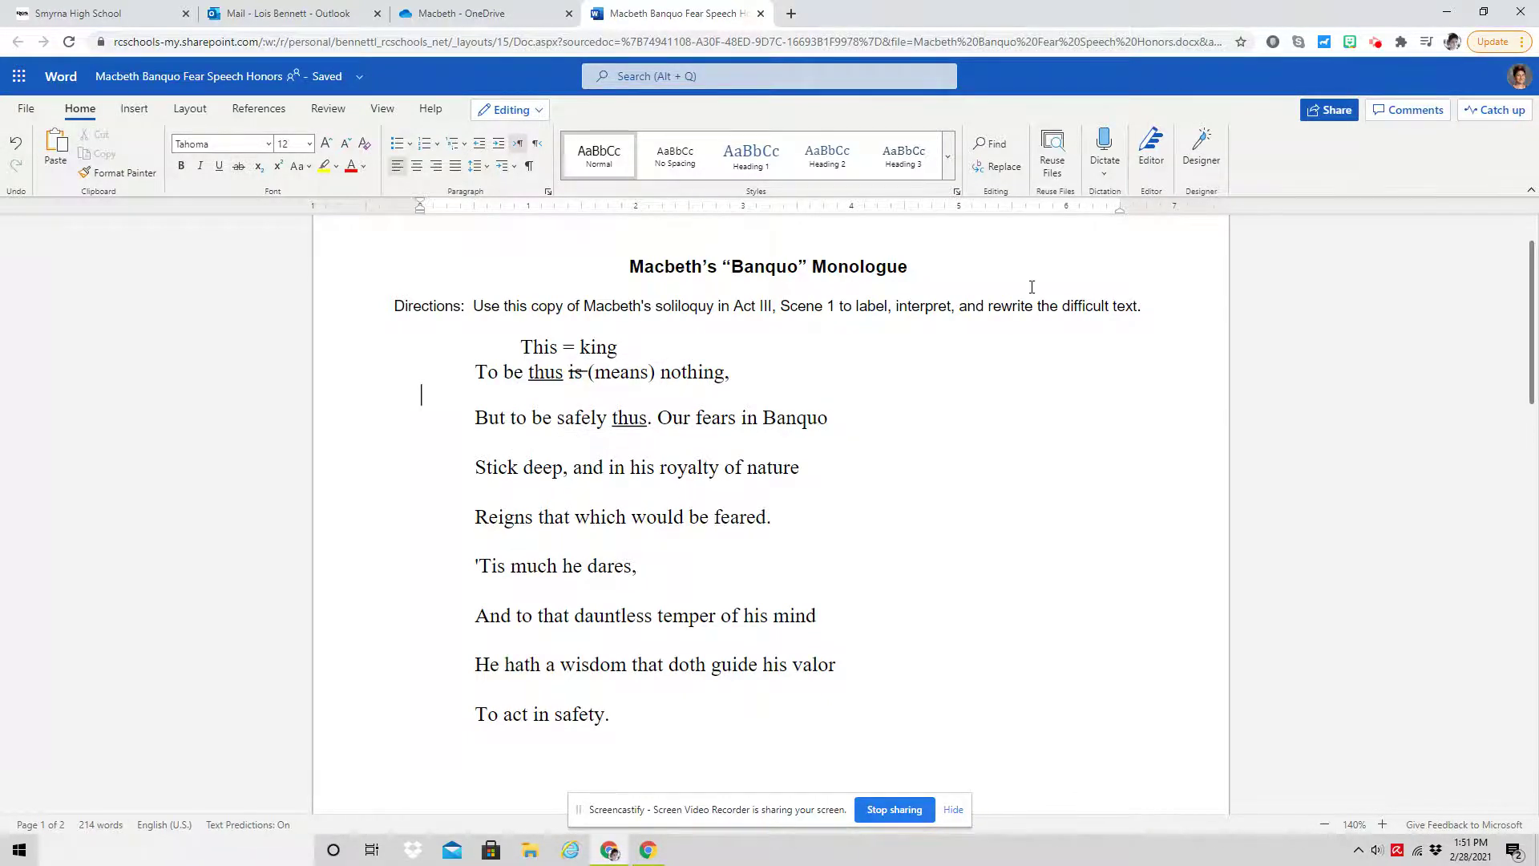
{"action": "key", "text": "Tab"}
{"action": "type", "text": "securely king"}
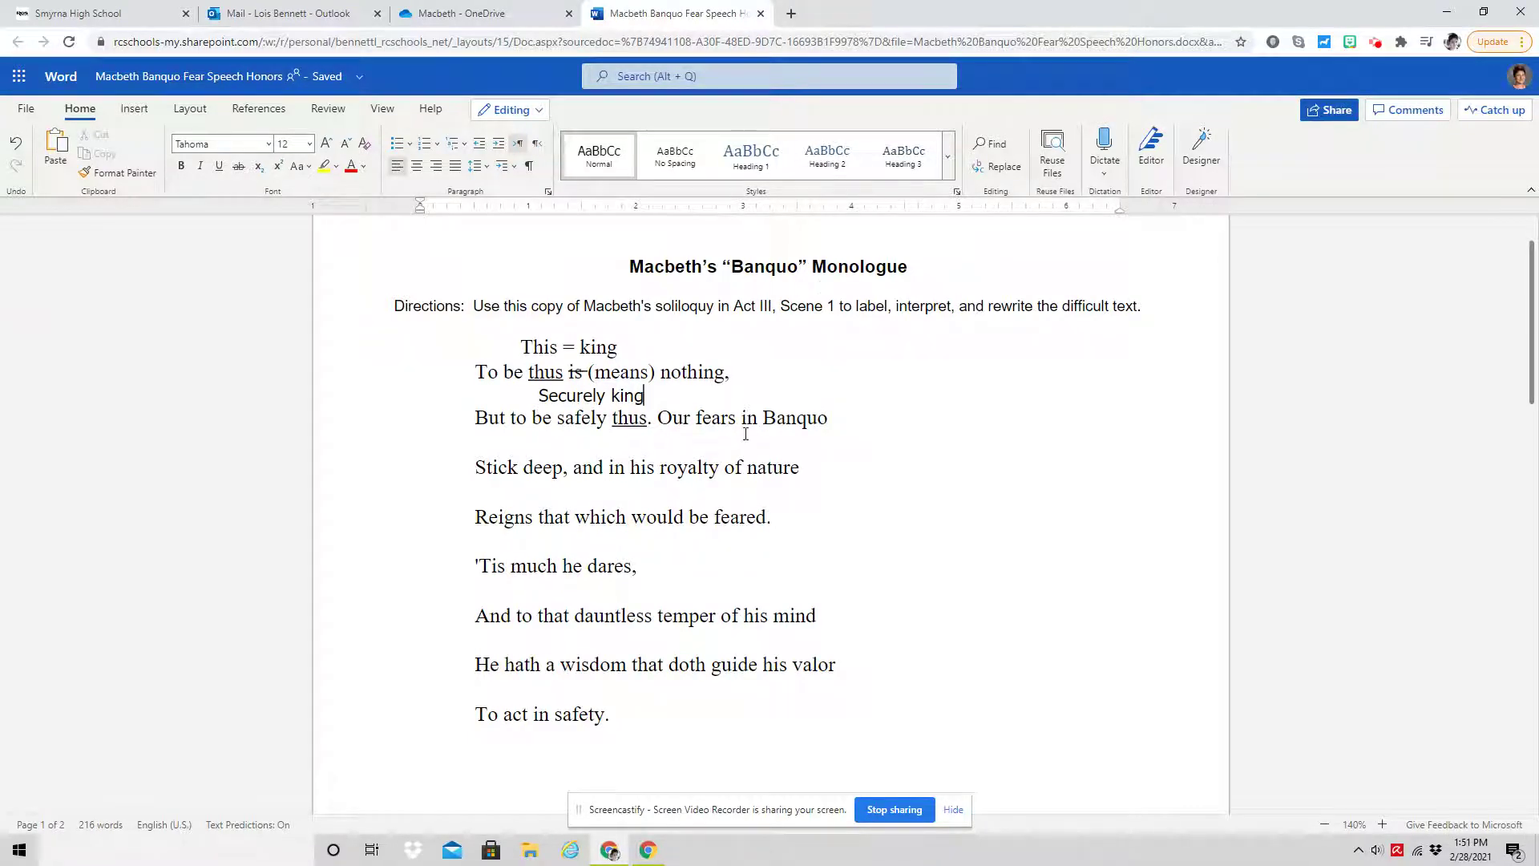
- Underline 'Banquo', strike through 'Our' and gloss it as 'My'
{"action": "double_click", "coordinate": [779, 418]}
{"action": "left_click", "coordinate": [834, 386]}
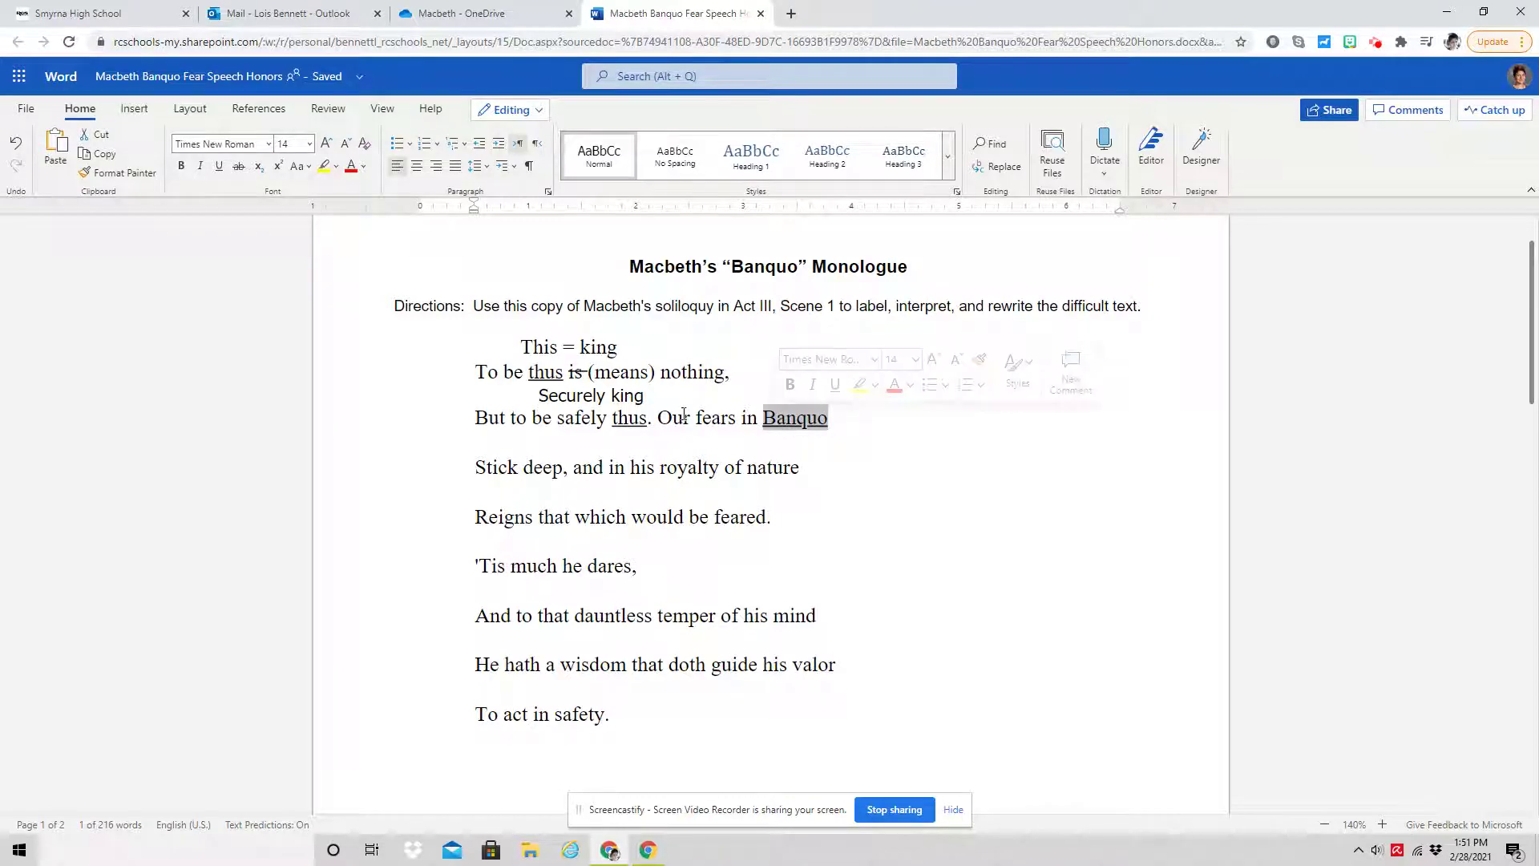
{"action": "double_click", "coordinate": [679, 420]}
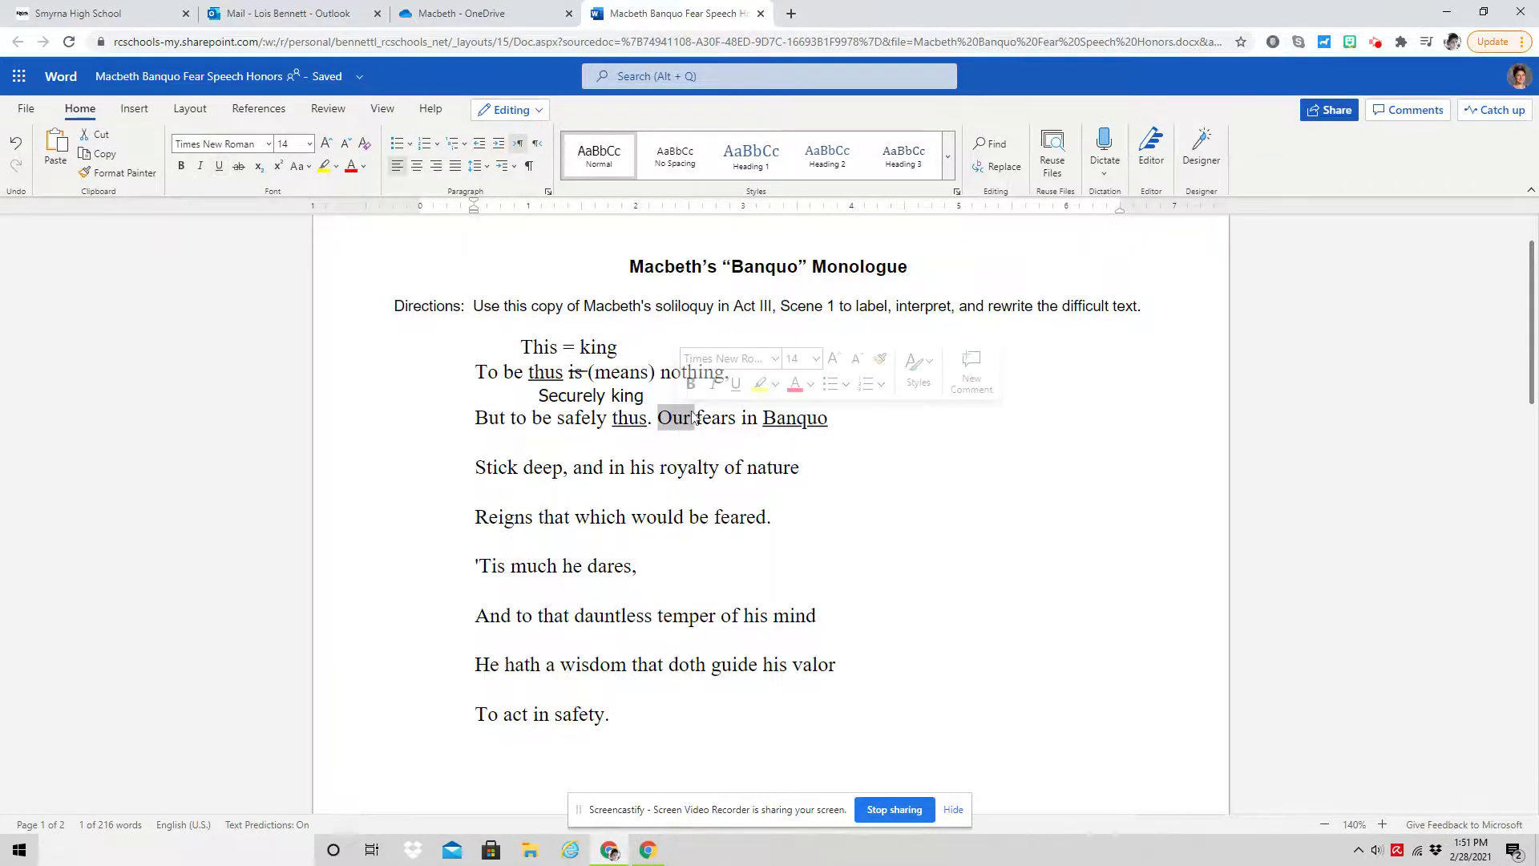
{"action": "left_click", "coordinate": [238, 166]}
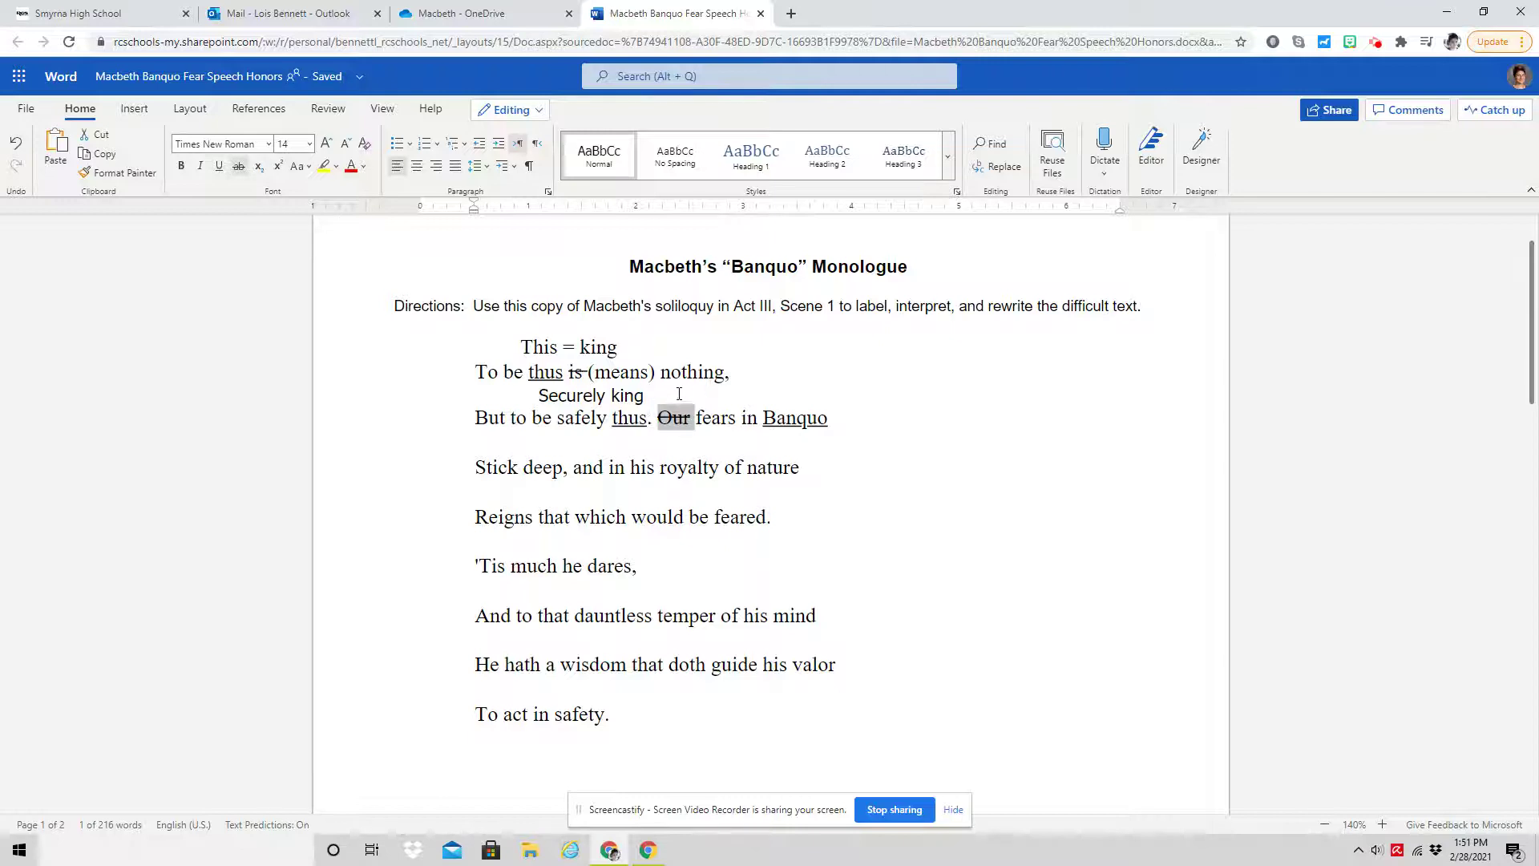
{"action": "left_click", "coordinate": [678, 394]}
{"action": "type", "text": "M"}
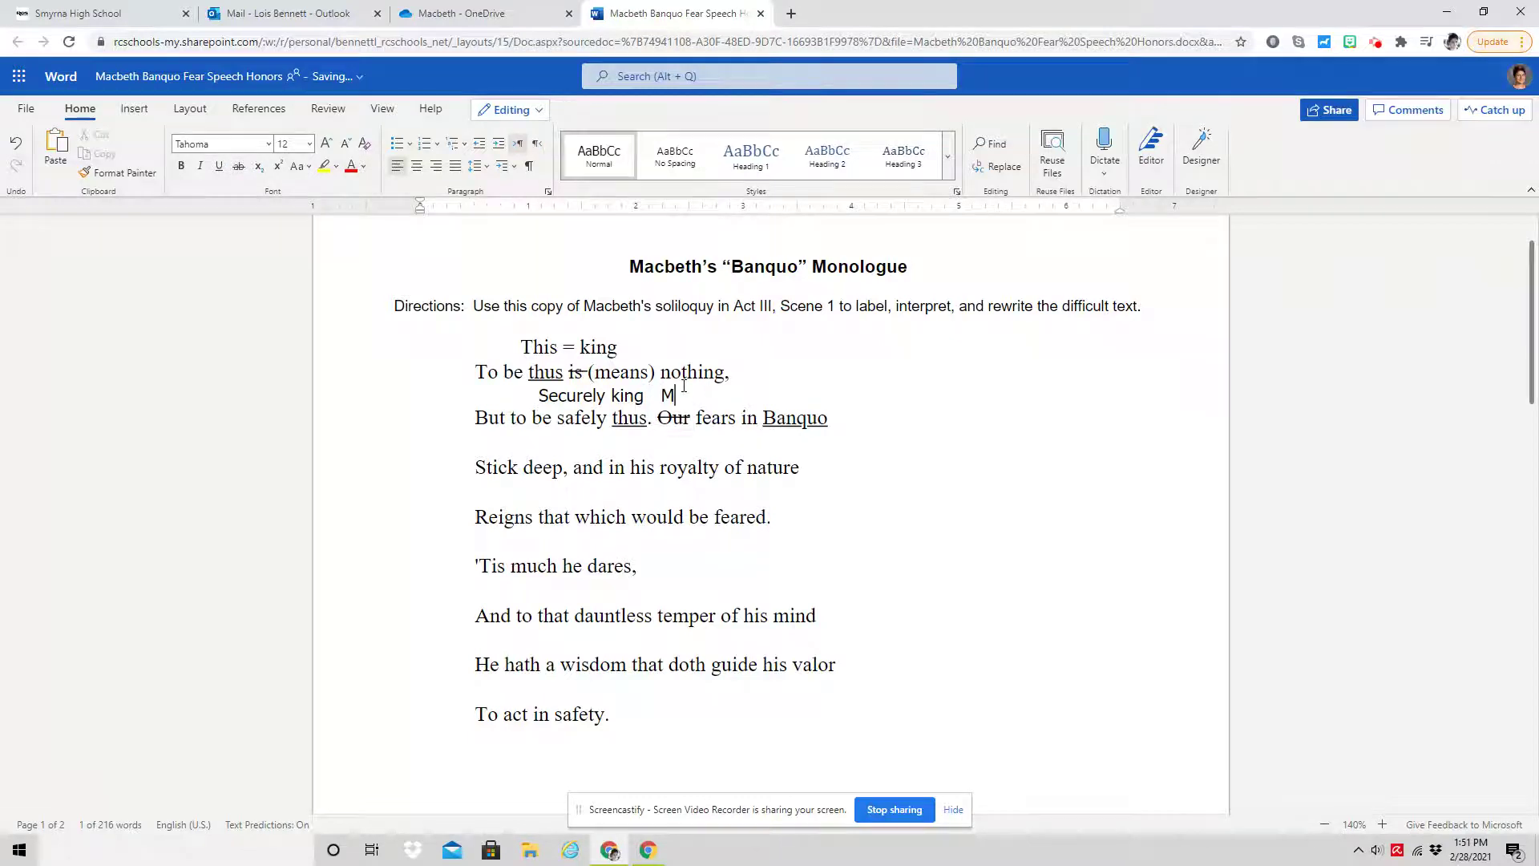
{"action": "type", "text": "y"}
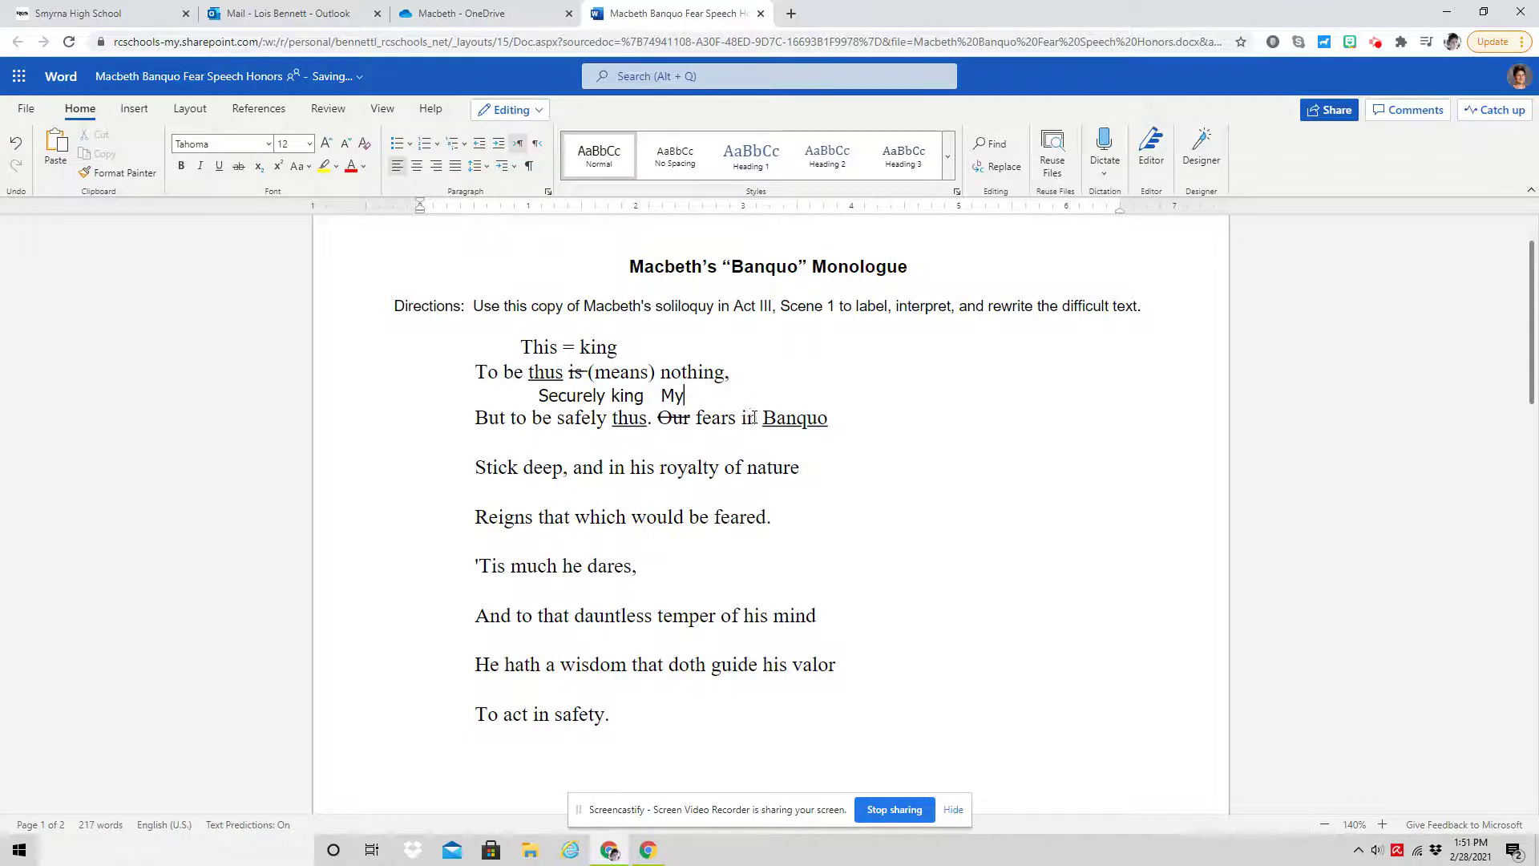
- Strike through 'in', gloss it as 'about', and add the paraphrase 'Are deep'
{"action": "left_click_drag", "start_coordinate": [742, 415], "coordinate": [748, 416]}
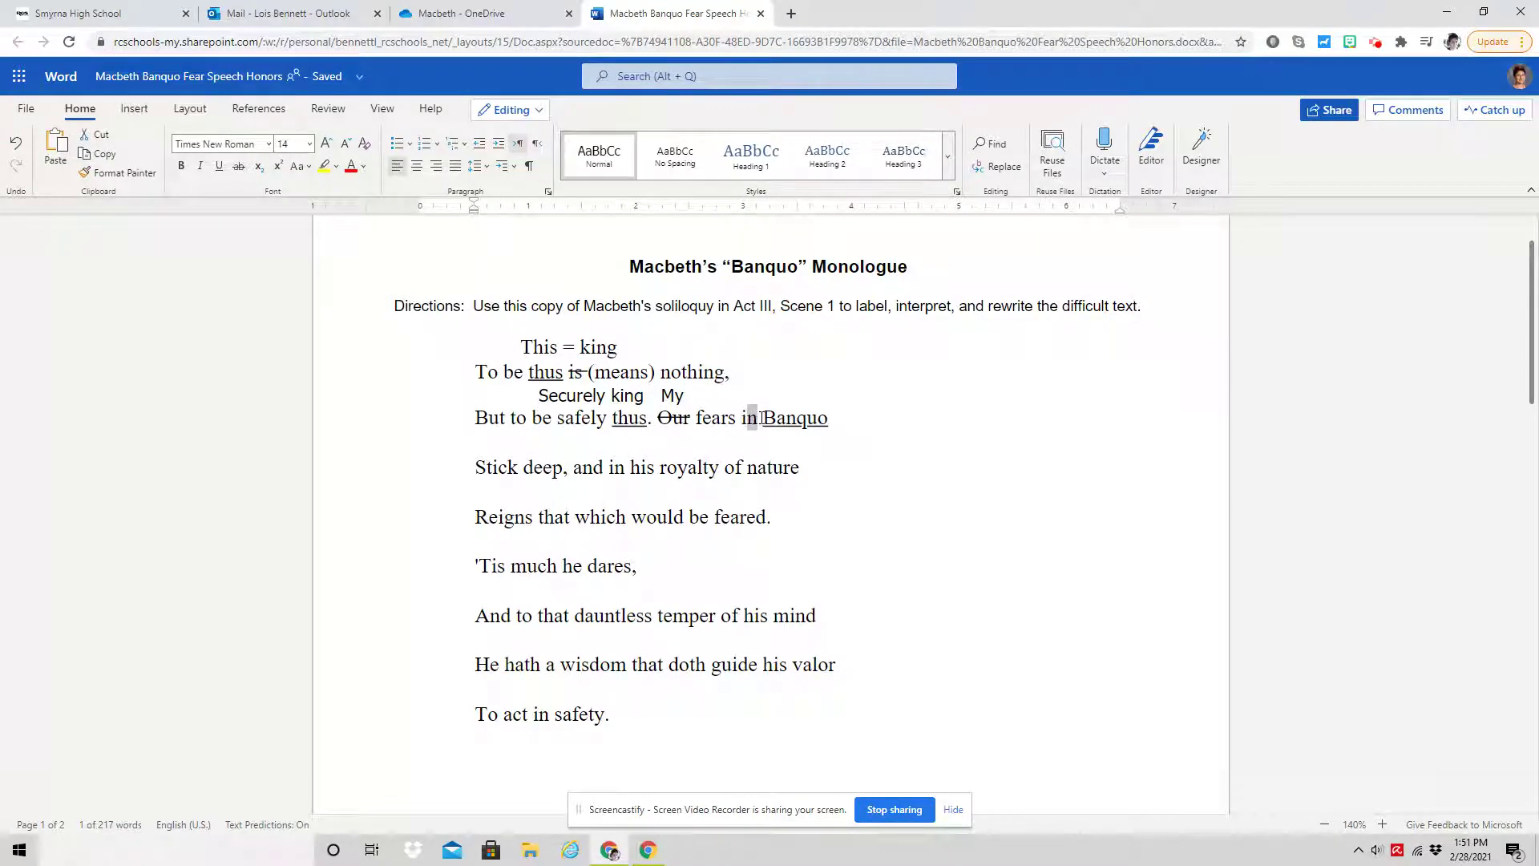
{"action": "left_click_drag", "start_coordinate": [764, 417], "coordinate": [765, 417]}
{"action": "left_click", "coordinate": [238, 166]}
{"action": "left_click", "coordinate": [859, 269]}
{"action": "key", "text": "Down"}
{"action": "key", "text": "Down"}
{"action": "key", "text": "Down"}
{"action": "key", "text": "Down"}
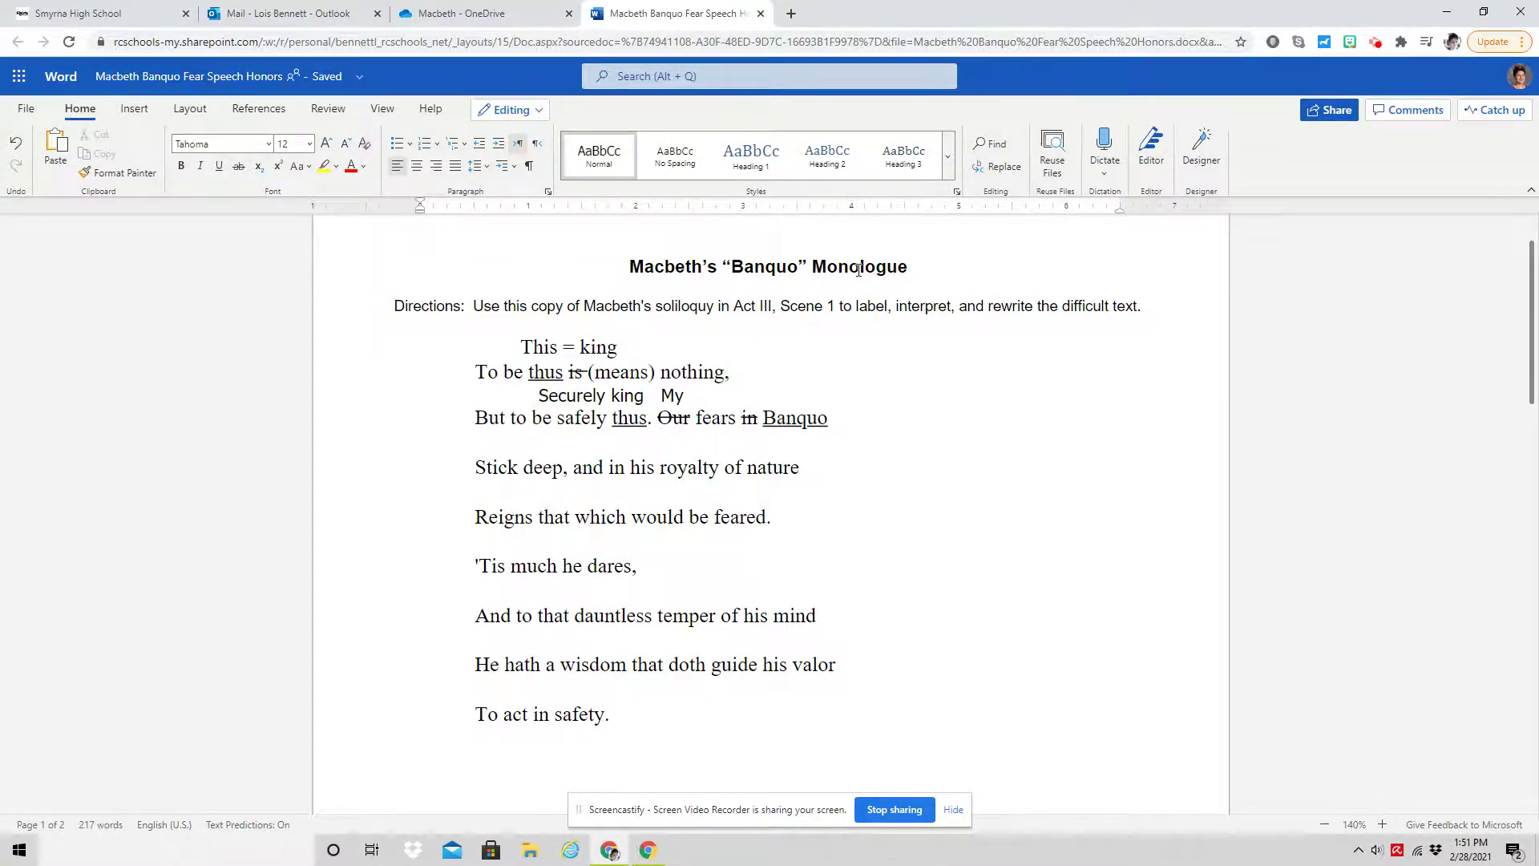
{"action": "type", "text": "about"}
{"action": "type", "text": "Are deep"}
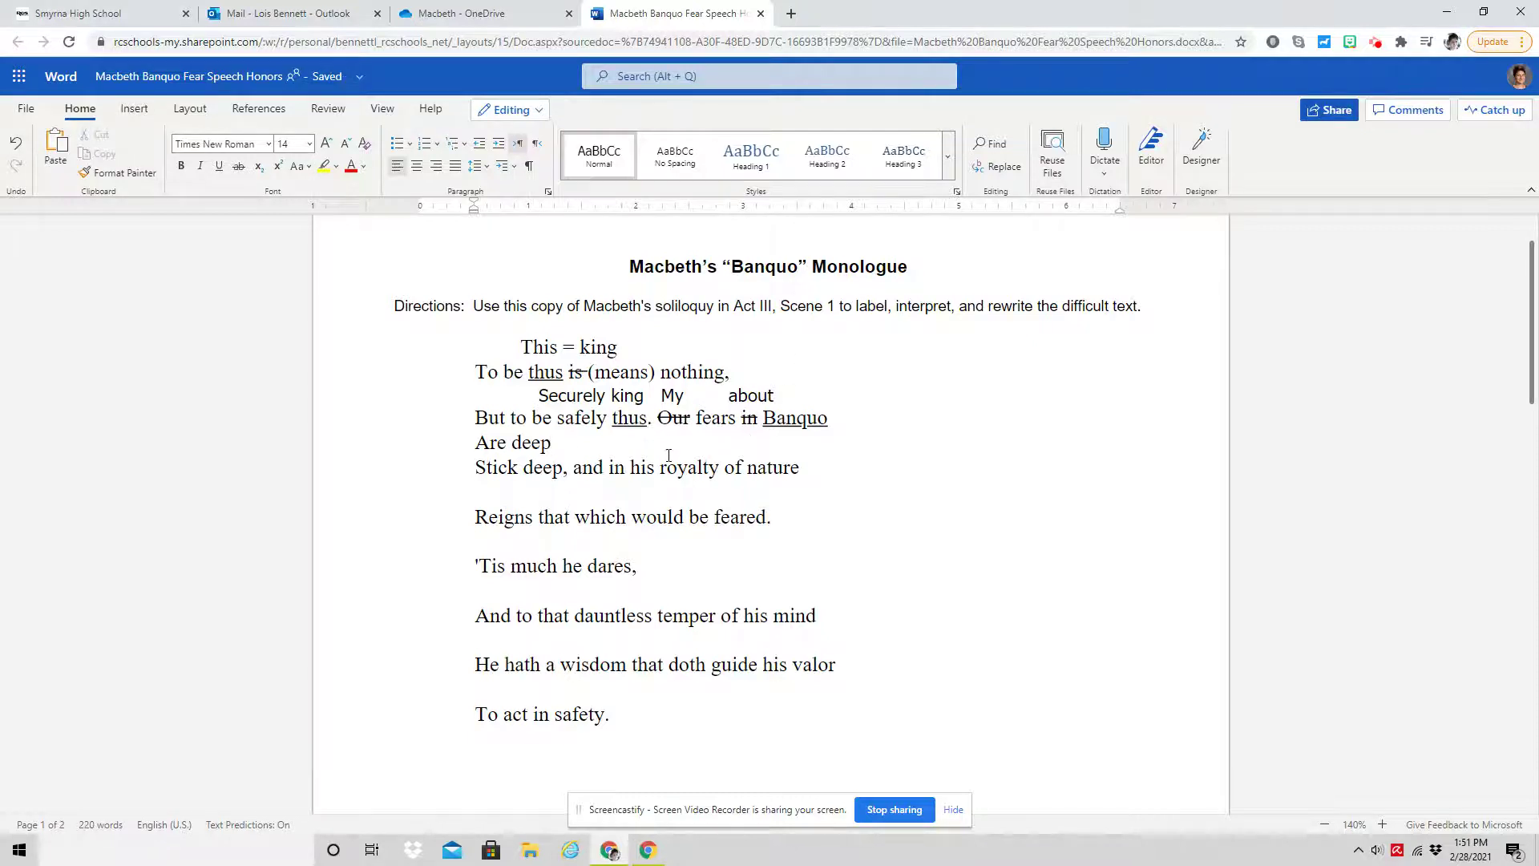
- Underline the phrase 'royalty of nature' in the 'Stick deep' line
{"action": "left_click_drag", "start_coordinate": [660, 466], "coordinate": [806, 470]}
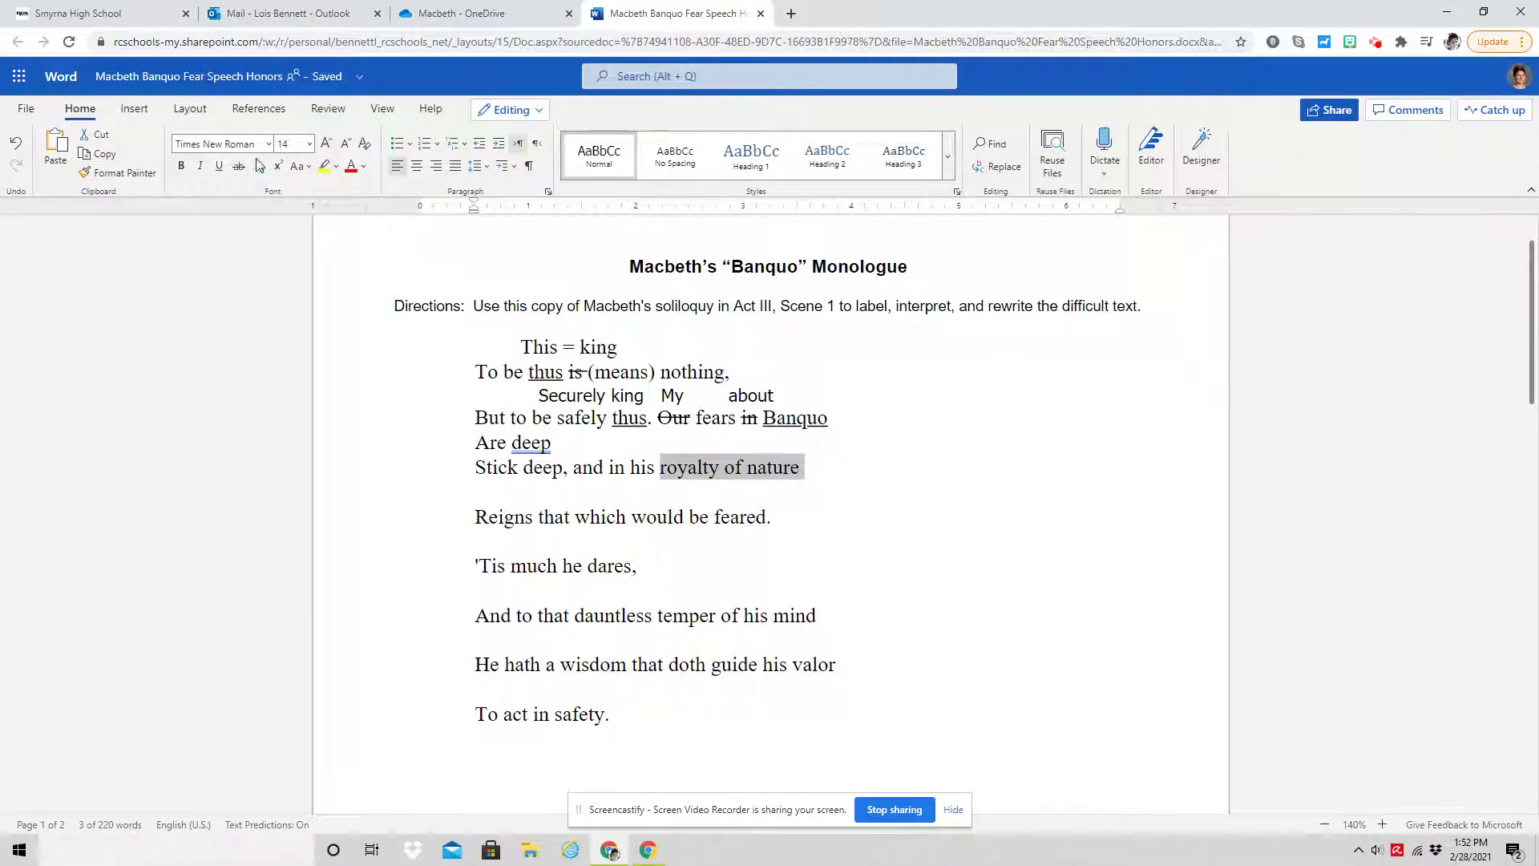
{"action": "left_click", "coordinate": [222, 163]}
{"action": "left_click", "coordinate": [720, 471]}
{"action": "left_click", "coordinate": [696, 468]}
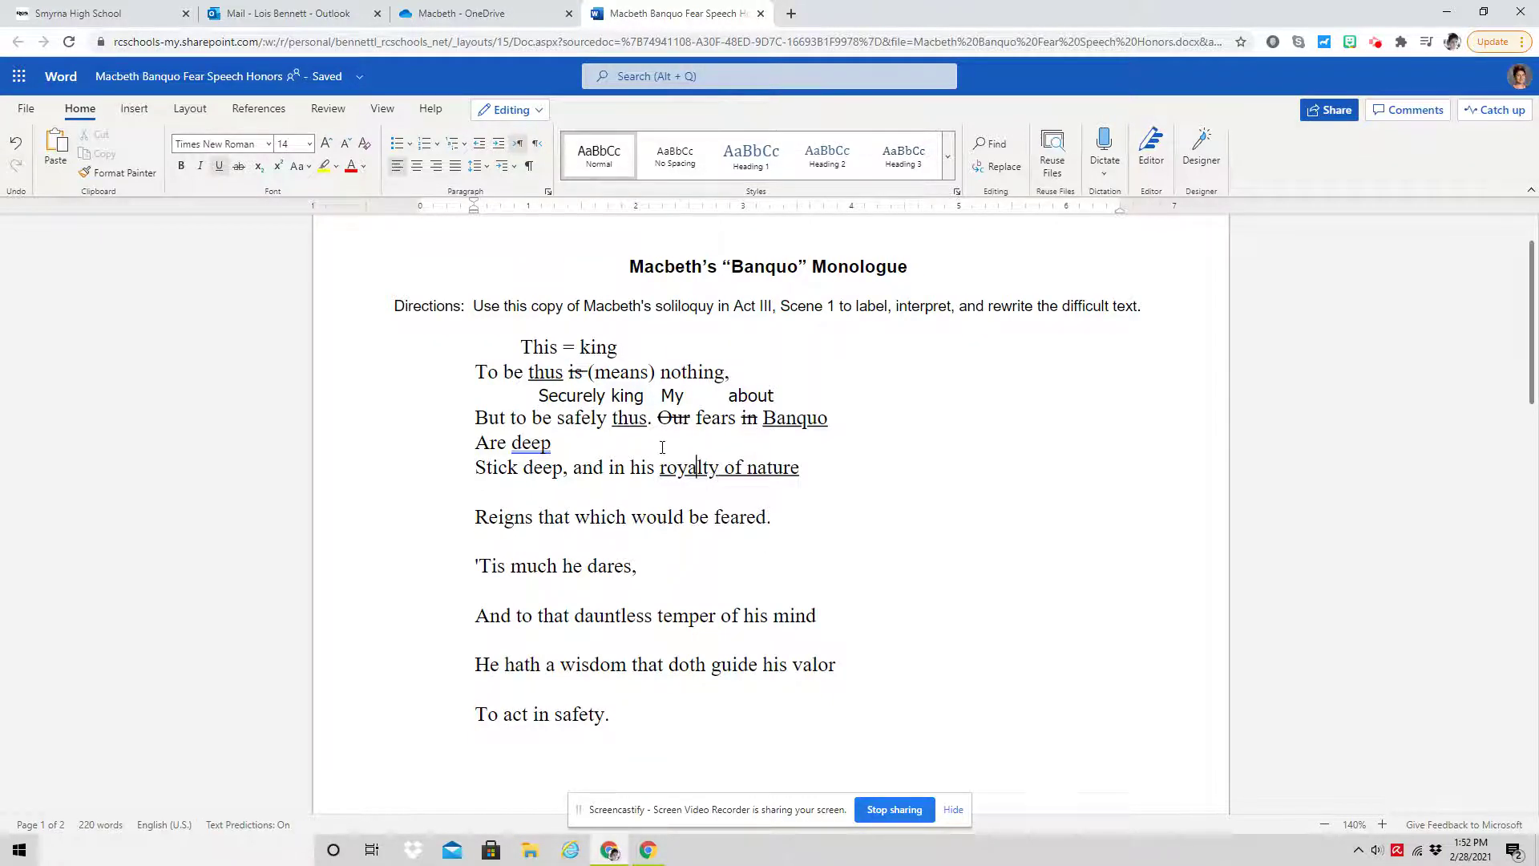
{"action": "left_click", "coordinate": [662, 446]}
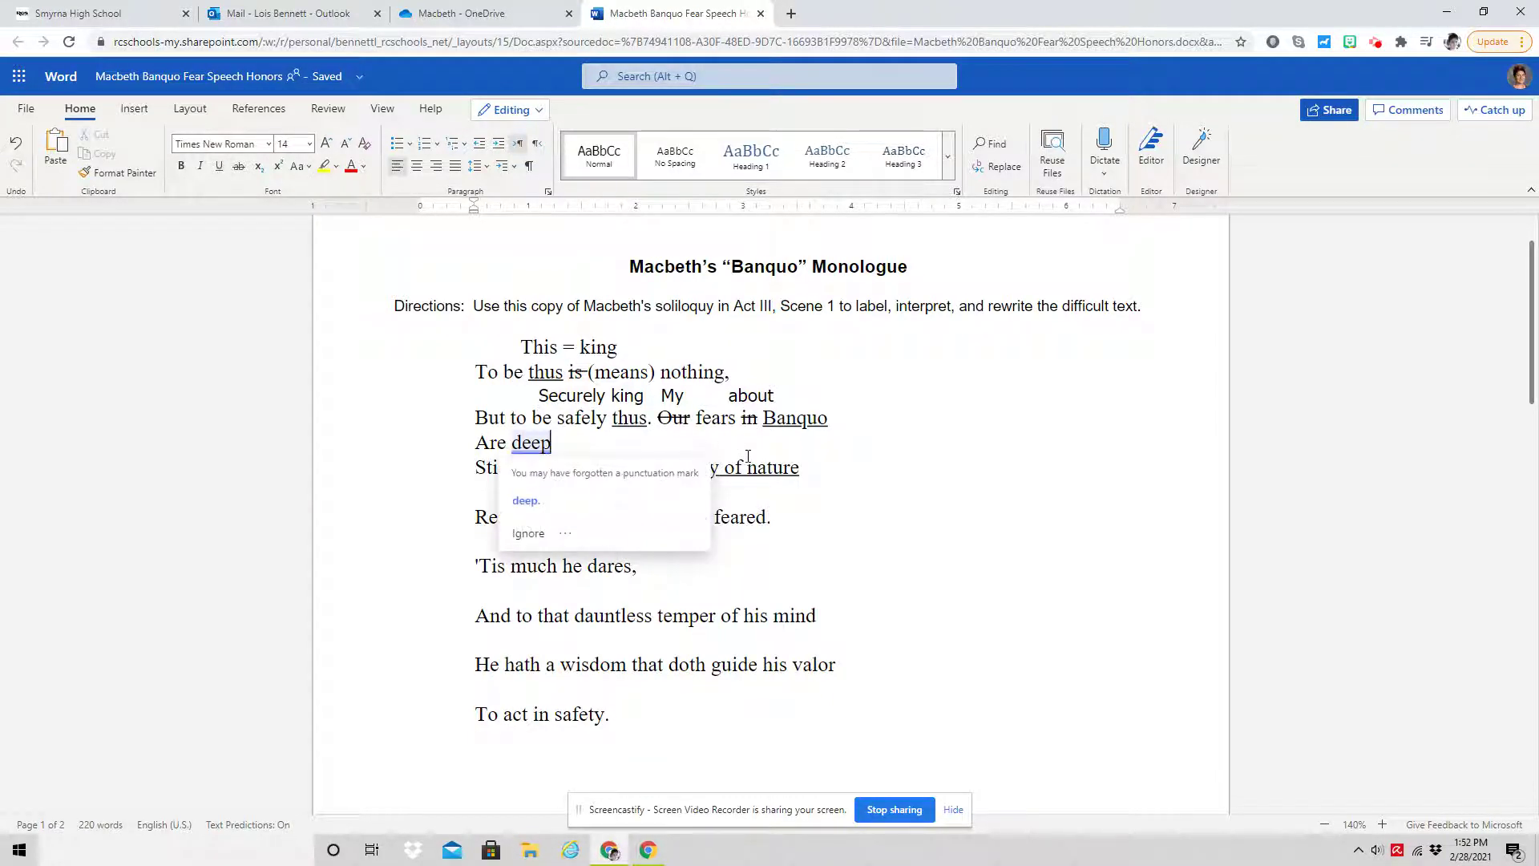
{"action": "left_click", "coordinate": [910, 471]}
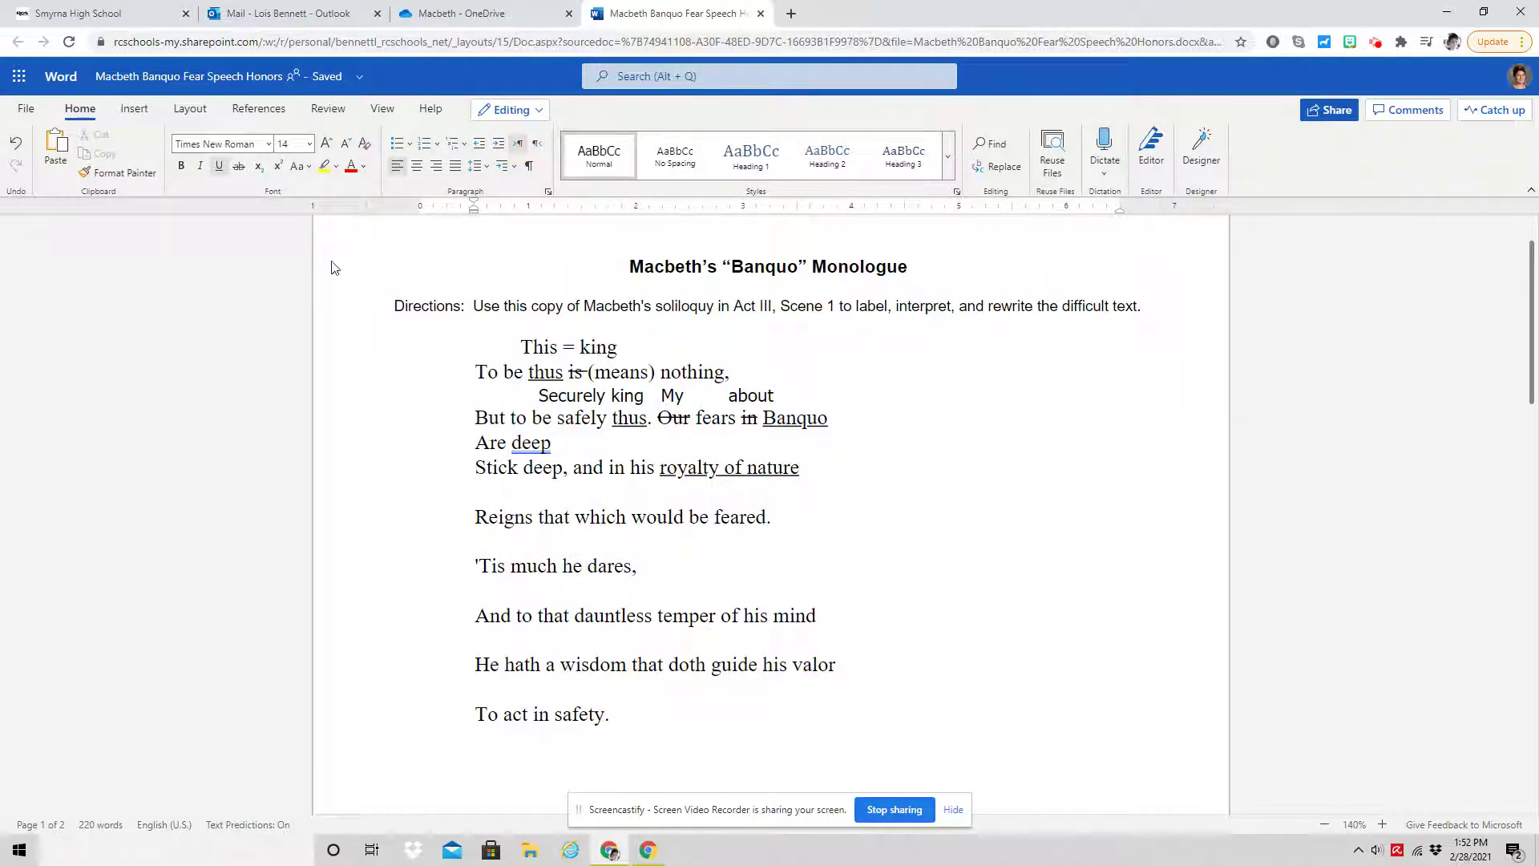
{"action": "left_click", "coordinate": [135, 110]}
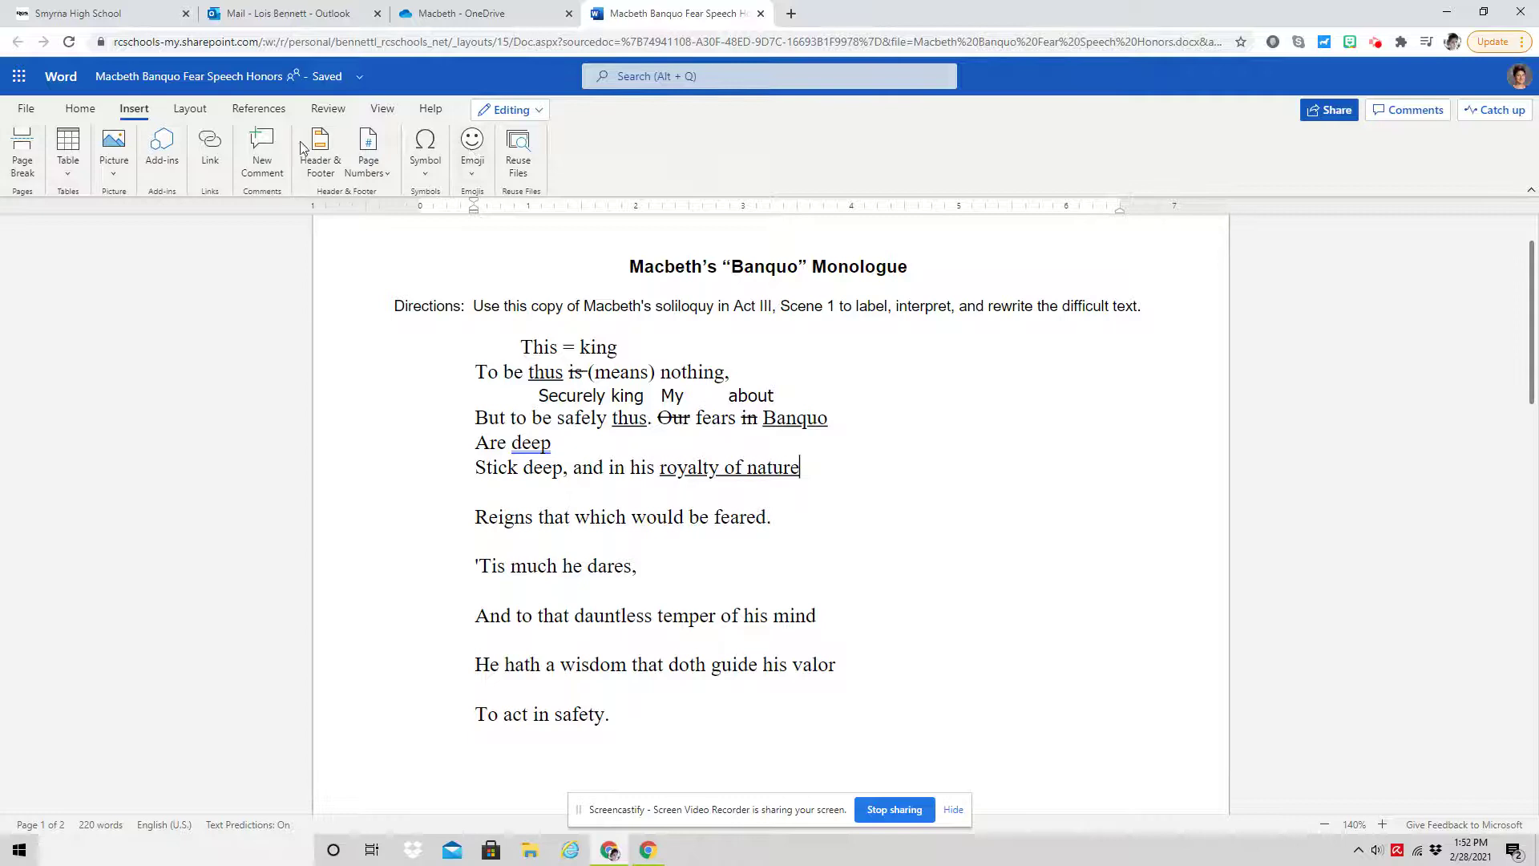
- Type the indented note 'royalty = prophesy that his son's will be king; high moral character' after 'Are deep'
{"action": "left_click", "coordinate": [661, 448]}
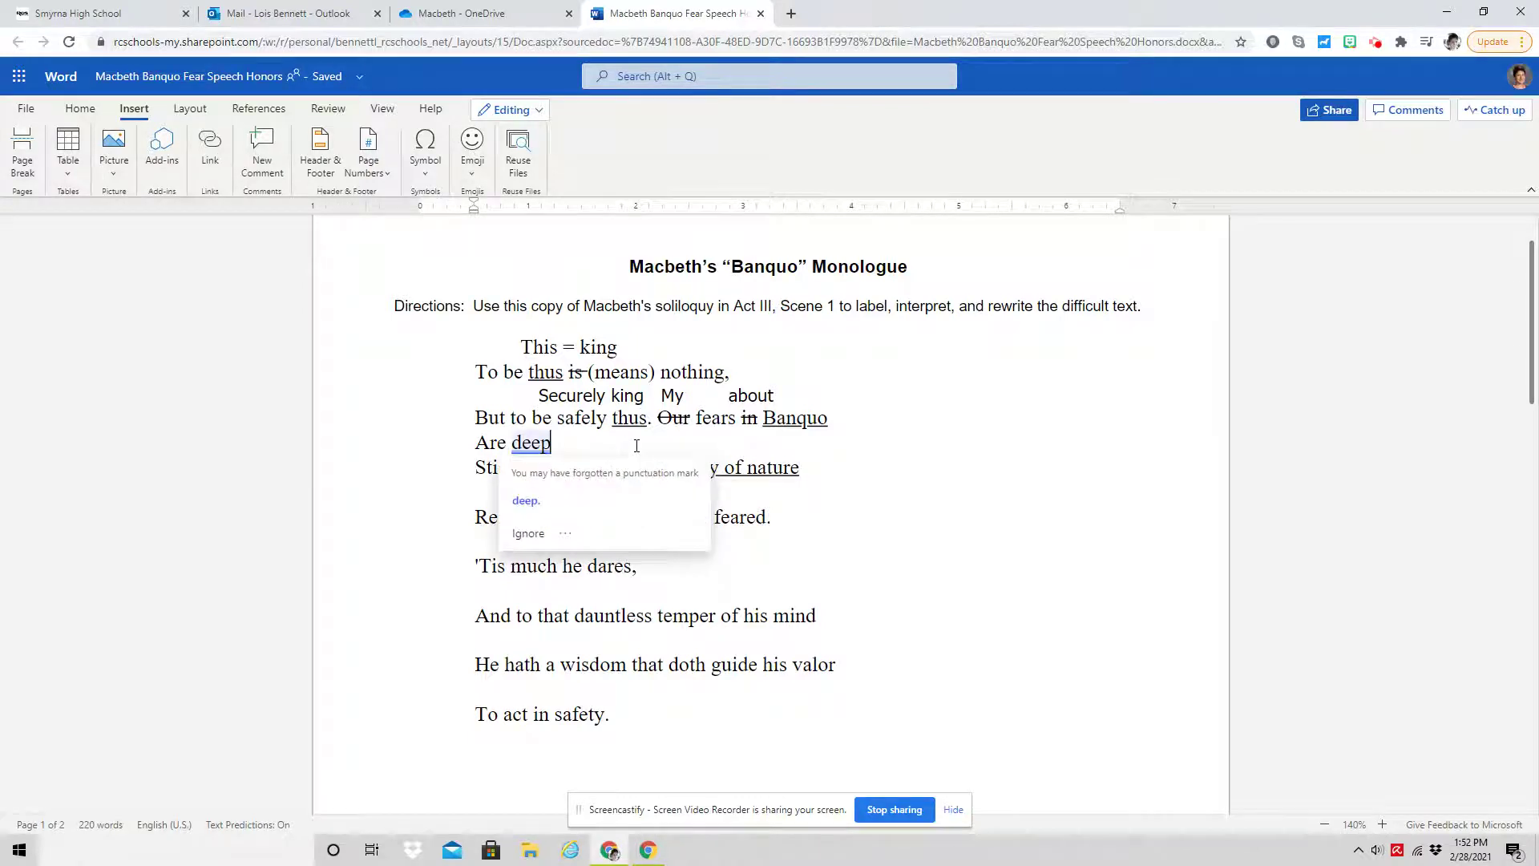
{"action": "key", "text": "Tab"}
{"action": "key", "text": "Tab"}
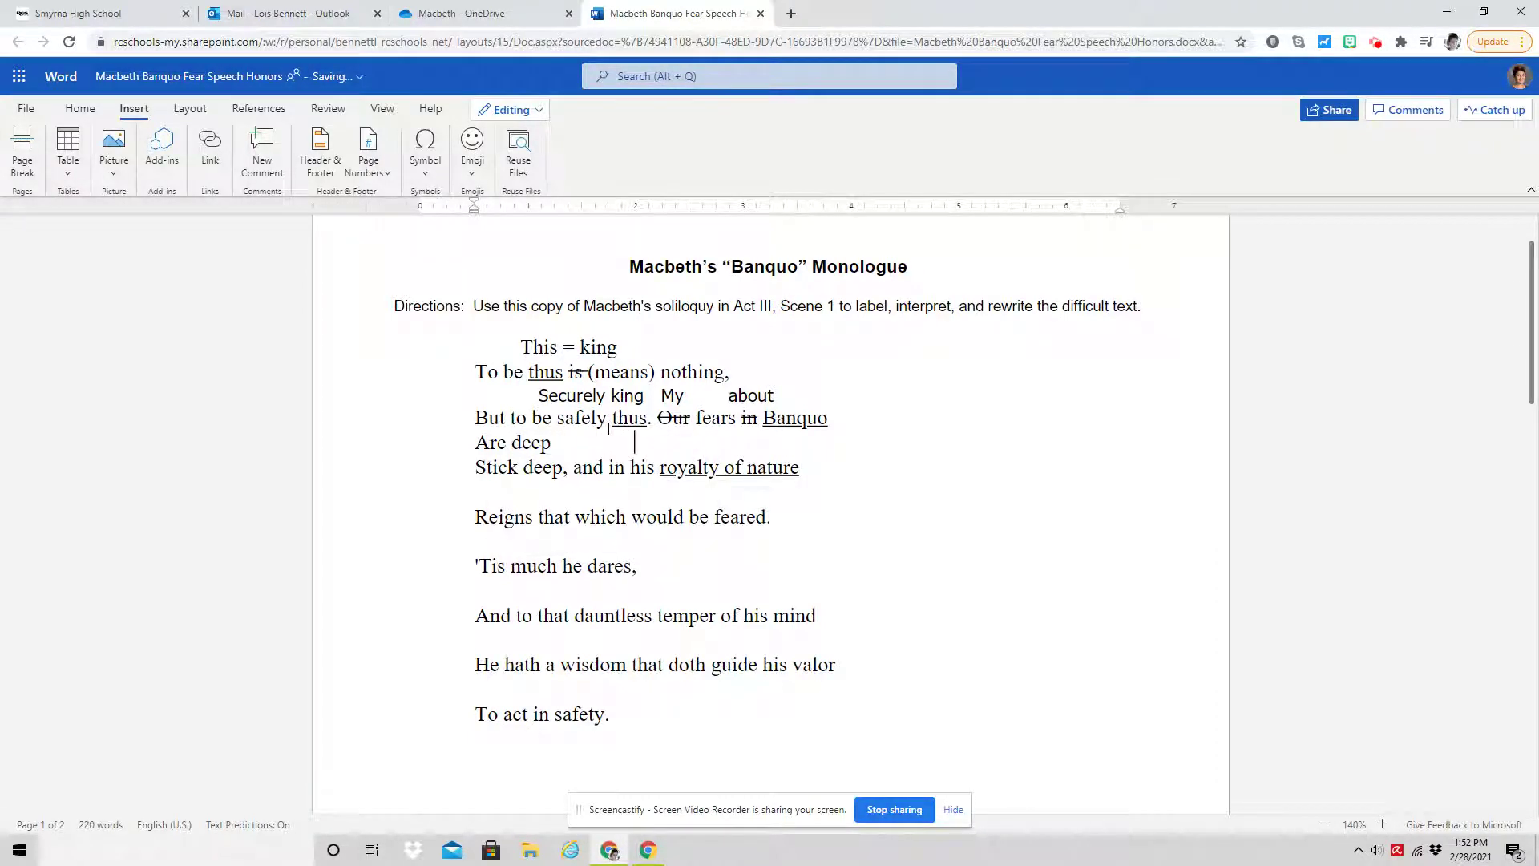
{"action": "type", "text": "royalty = prophes"}
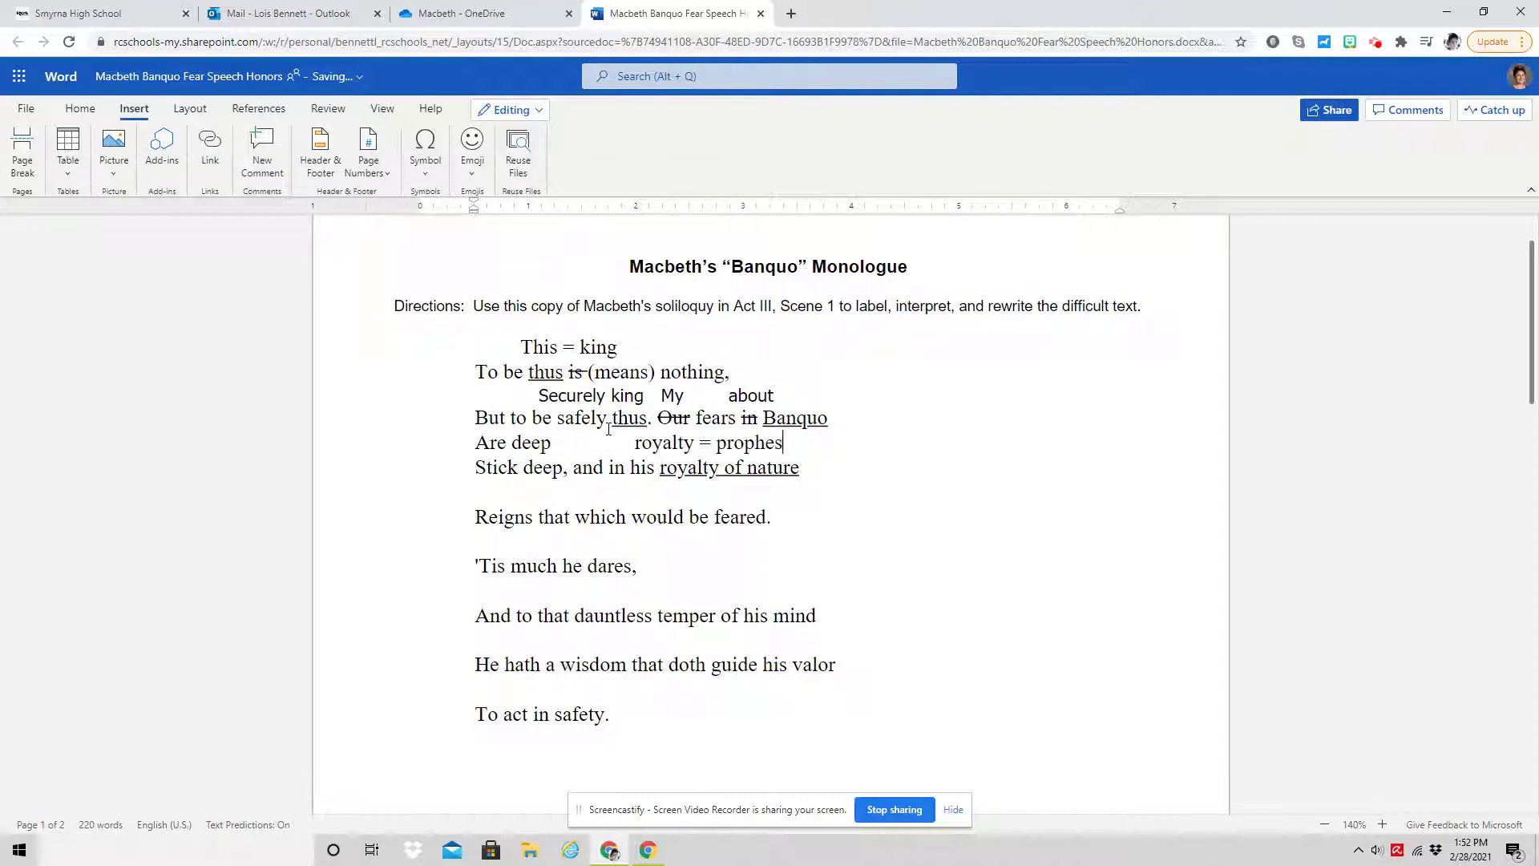
{"action": "type", "text": "y that his son"}
{"action": "type", "text": "'s will be kni"}
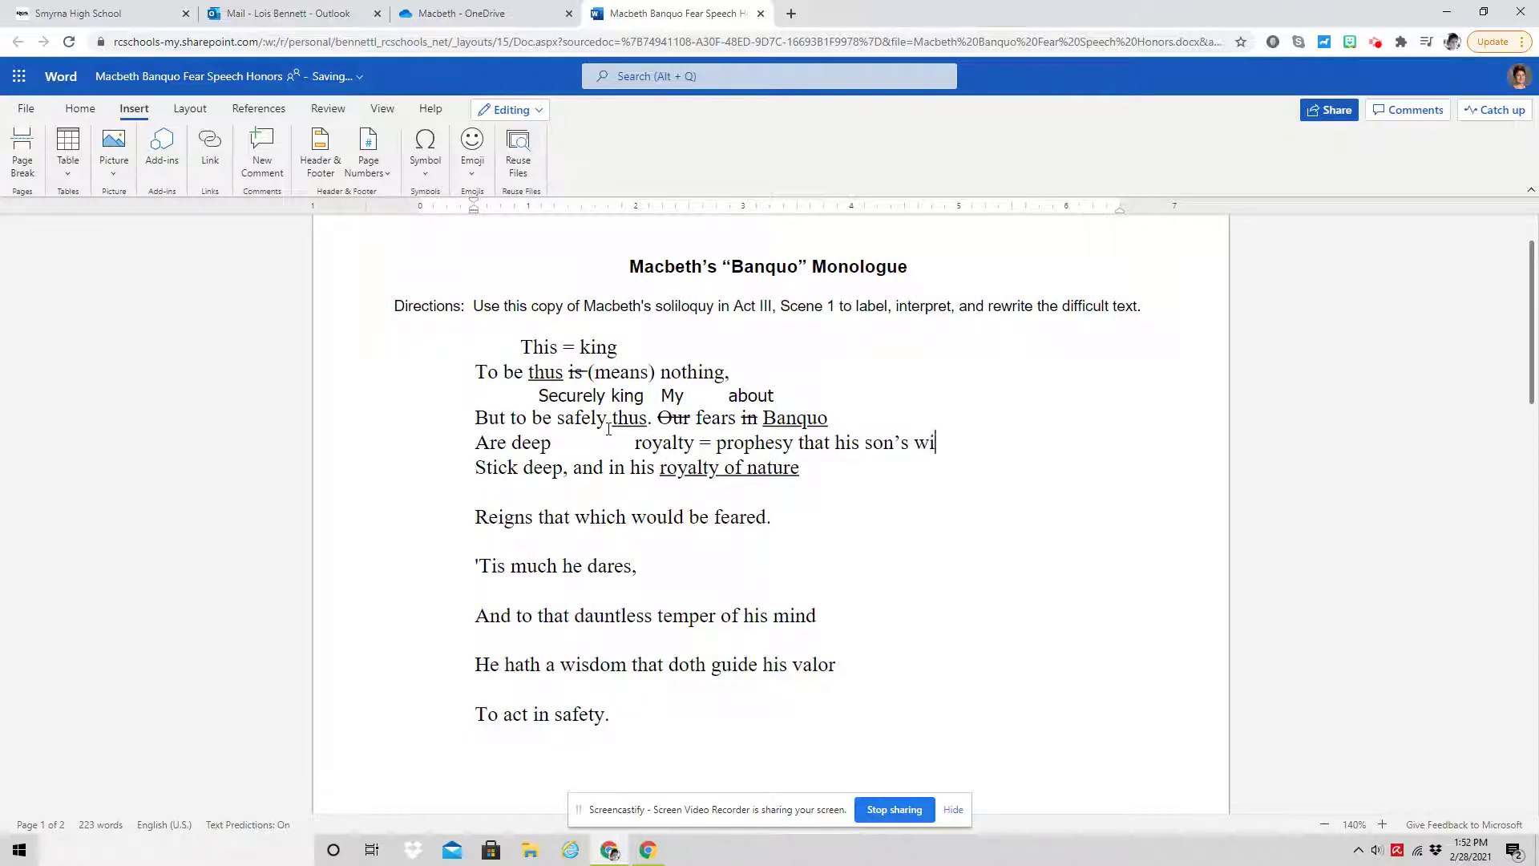
{"action": "type", "text": "g"}
{"action": "key", "text": "BackSpace"}
{"action": "key", "text": "BackSpace"}
{"action": "key", "text": "BackSpace"}
{"action": "type", "text": "ing; "}
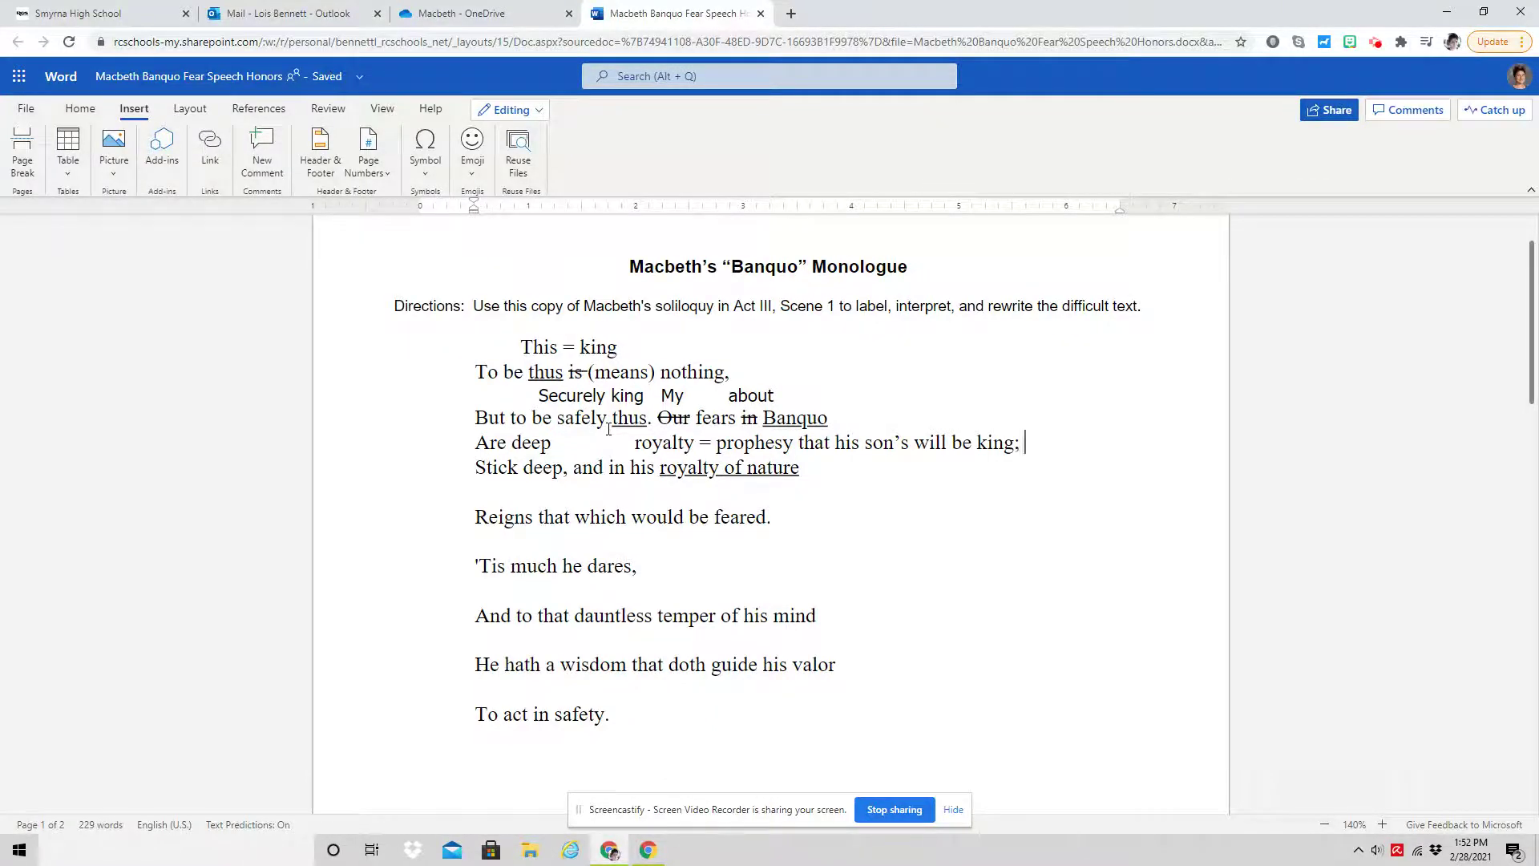
{"action": "type", "text": "high moral character"}
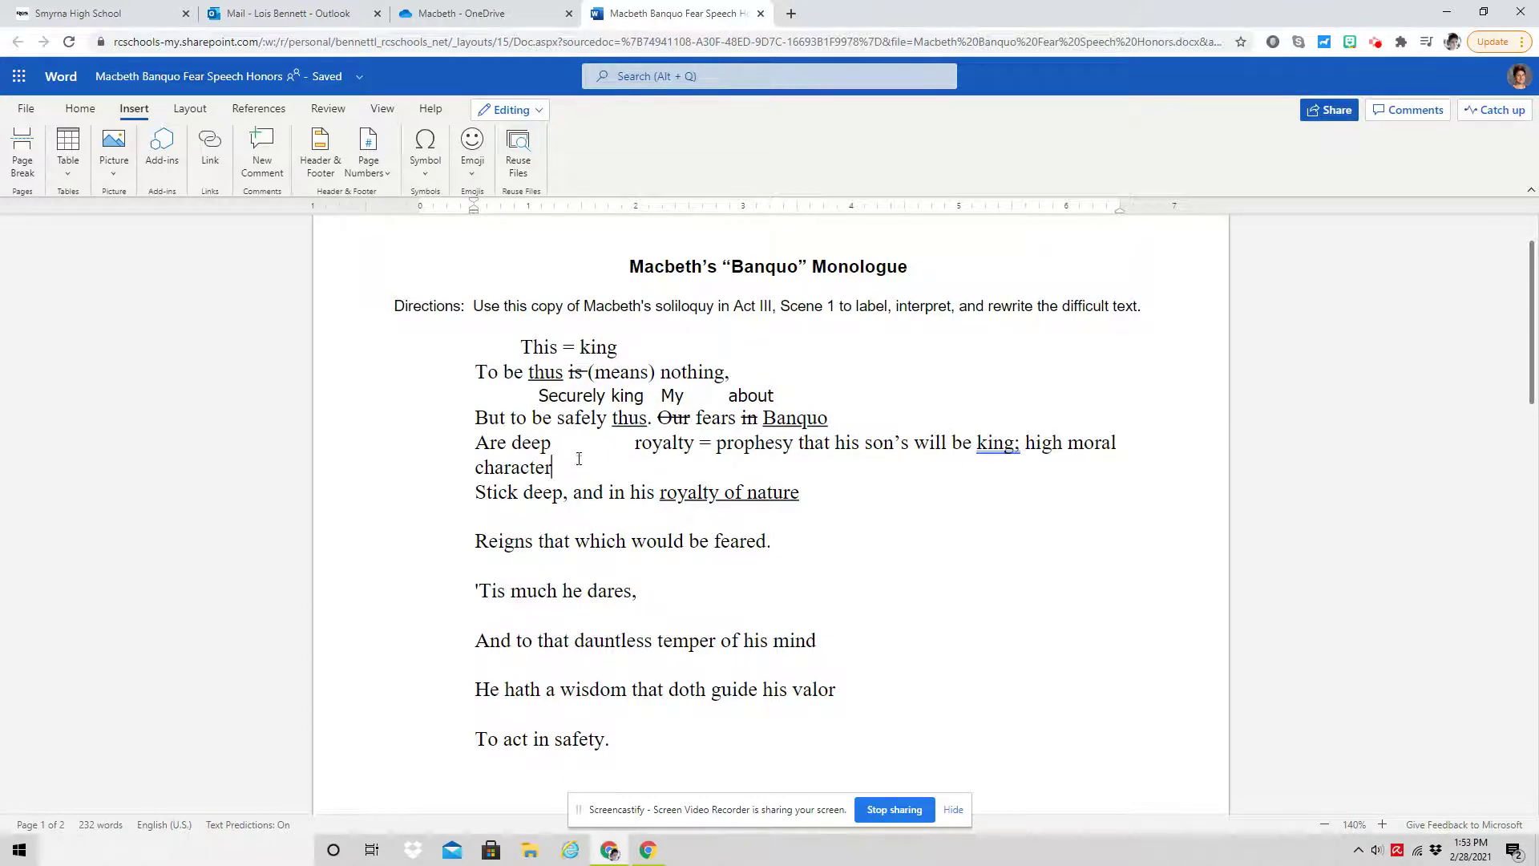
- Delete the extra tab space between 'deep' and the royalty note
{"action": "key", "text": "Delete"}
{"action": "key", "text": "Delete"}
{"action": "key", "text": "Delete"}
{"action": "key", "text": "Delete"}
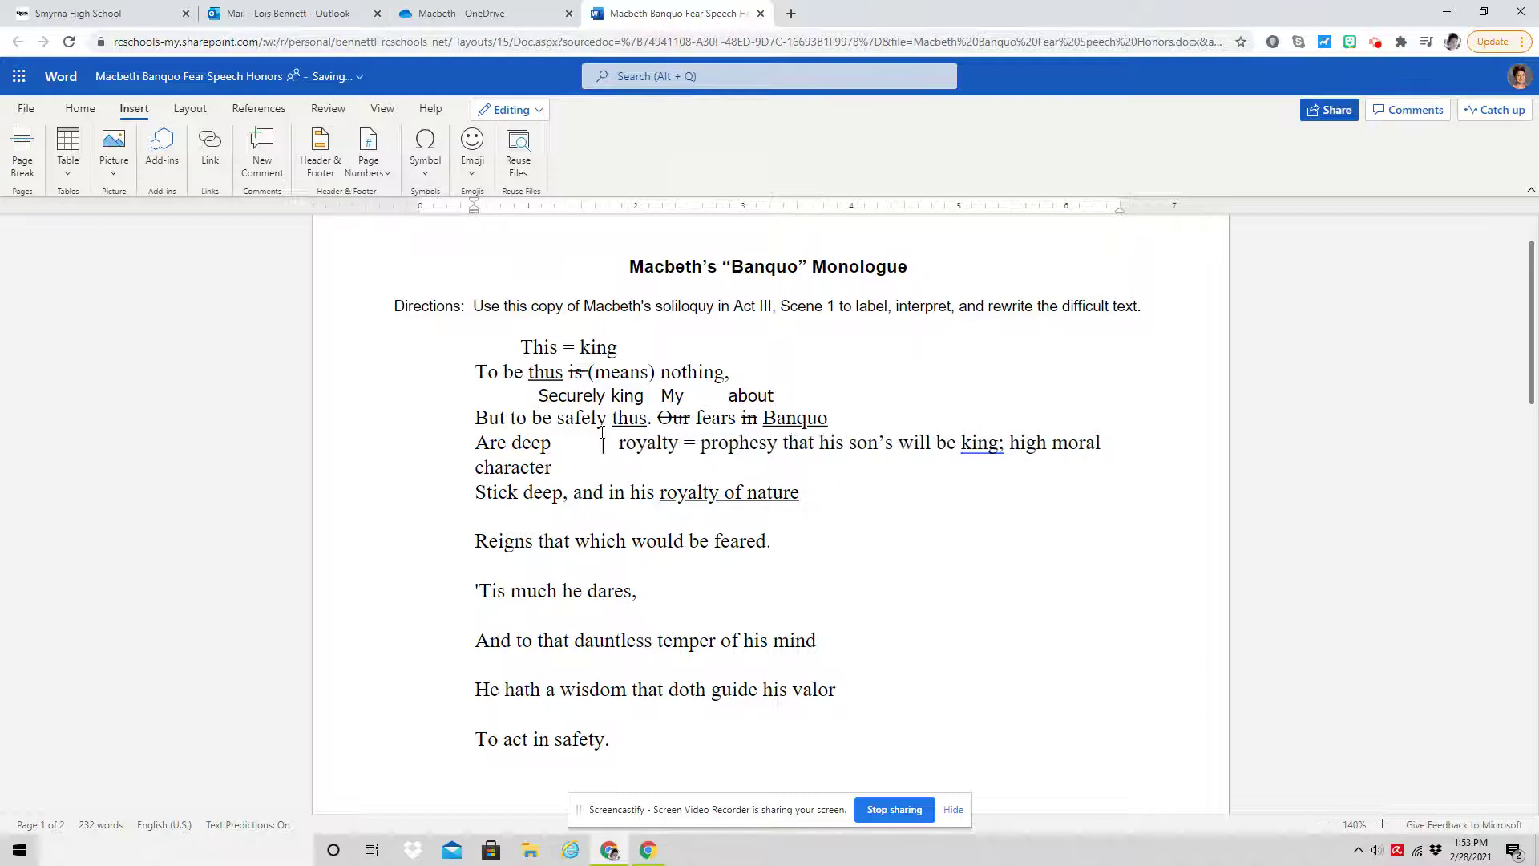
{"action": "key", "text": "Delete"}
{"action": "key", "text": "Delete"}
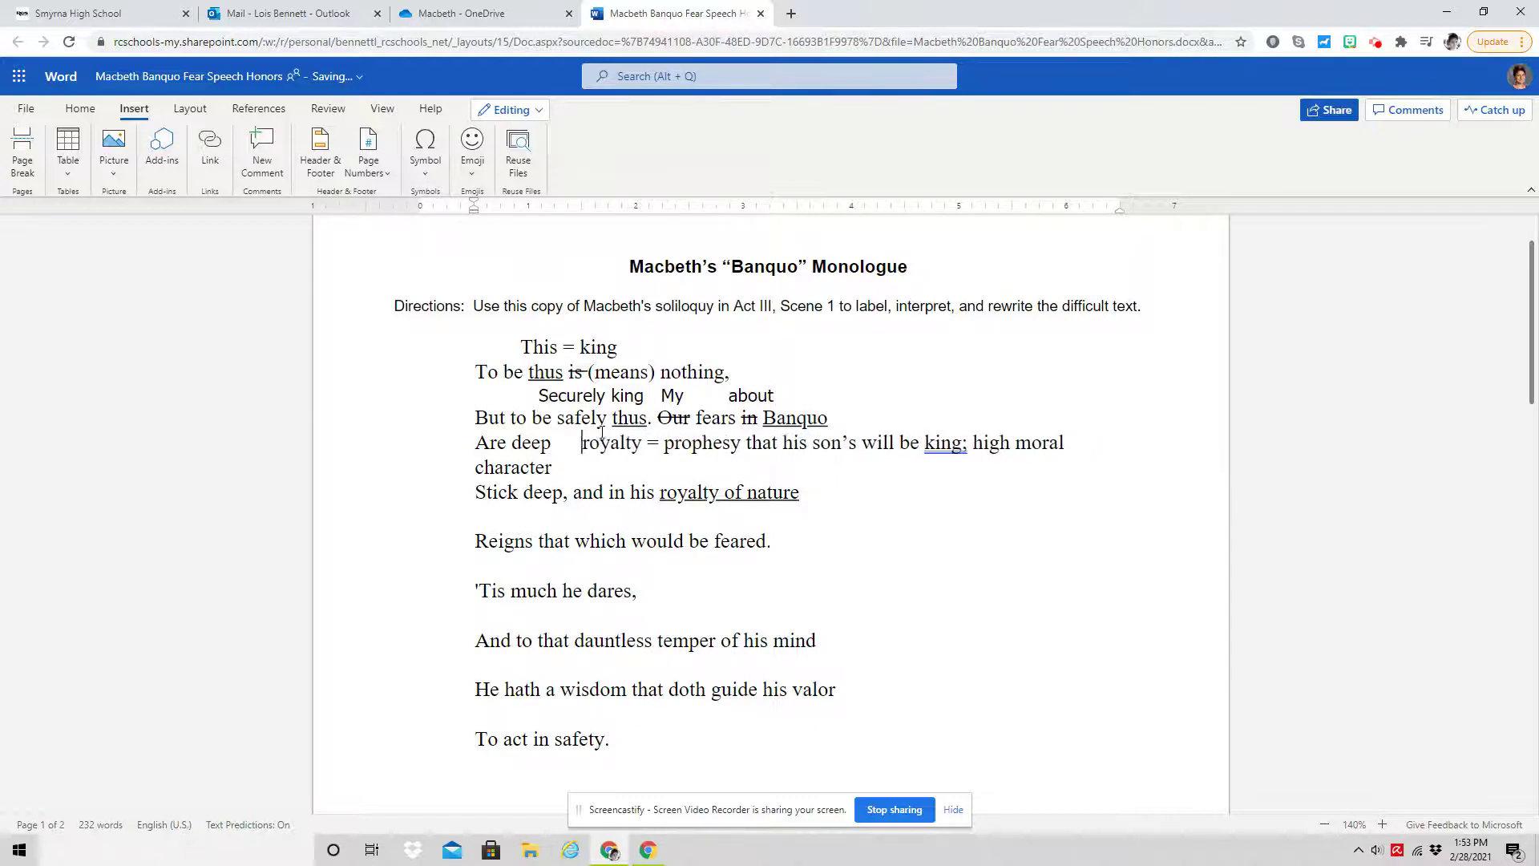
{"action": "key", "text": "BackSpace"}
{"action": "key", "text": "BackSpace"}
{"action": "key", "text": "BackSpace"}
{"action": "key", "text": "BackSpace"}
{"action": "key", "text": "BackSpace"}
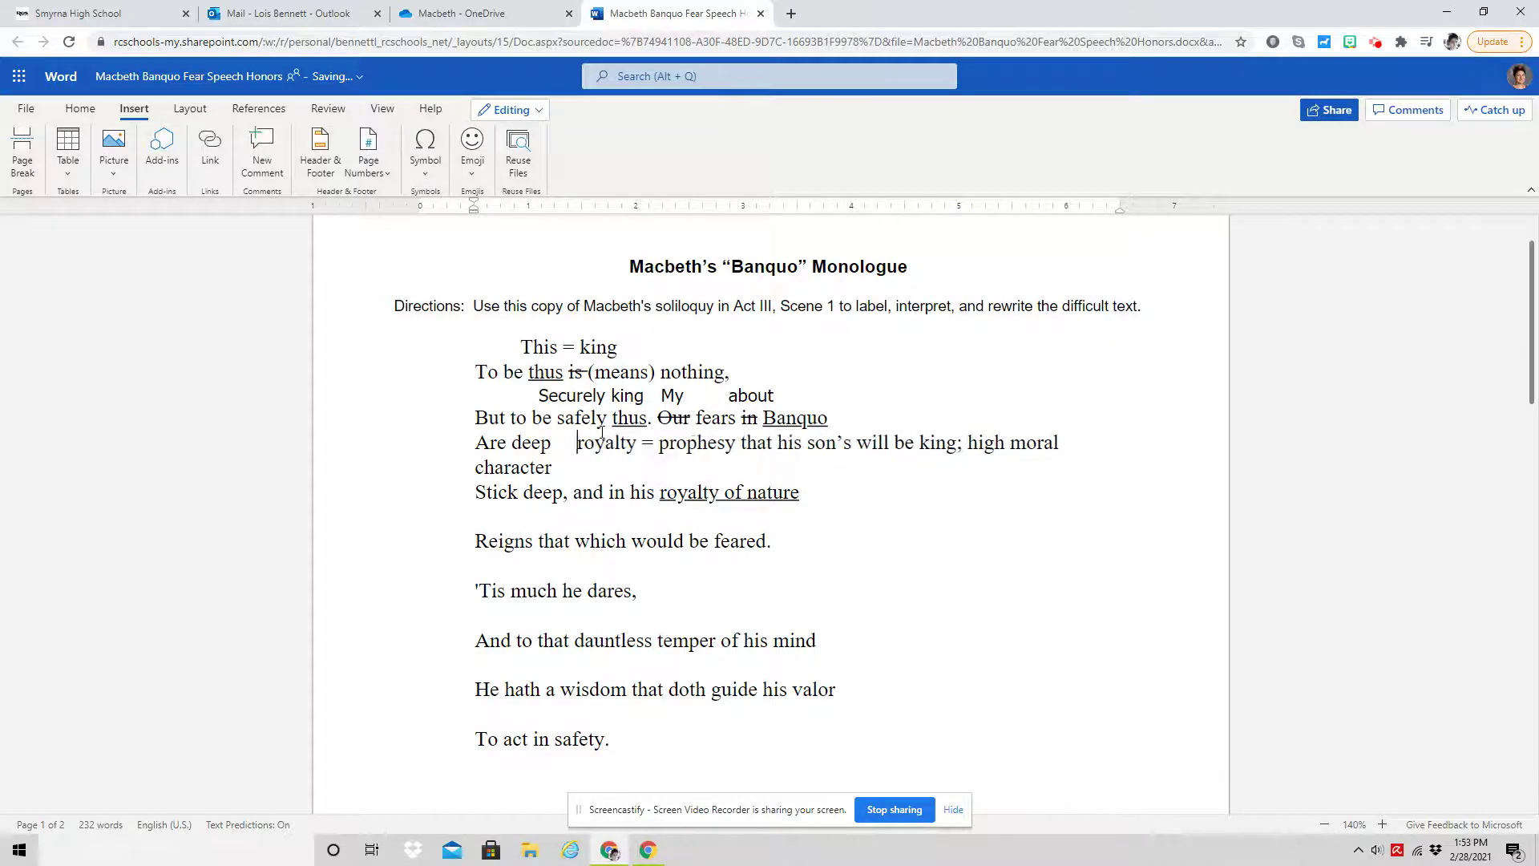
{"action": "double_click", "coordinate": [490, 542]}
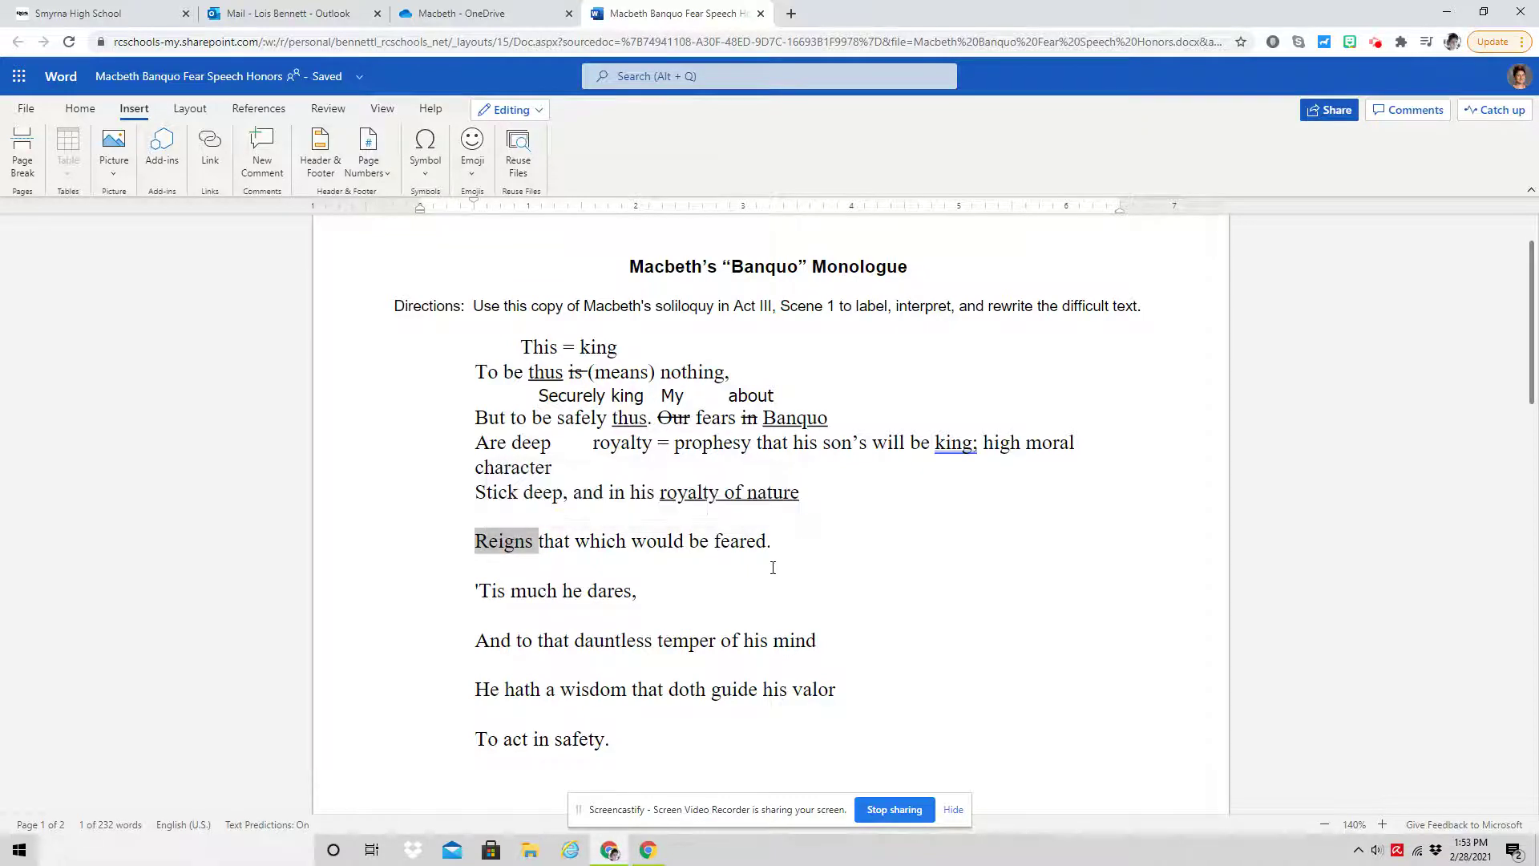
{"action": "key", "text": "Down"}
{"action": "left_click", "coordinate": [738, 542]}
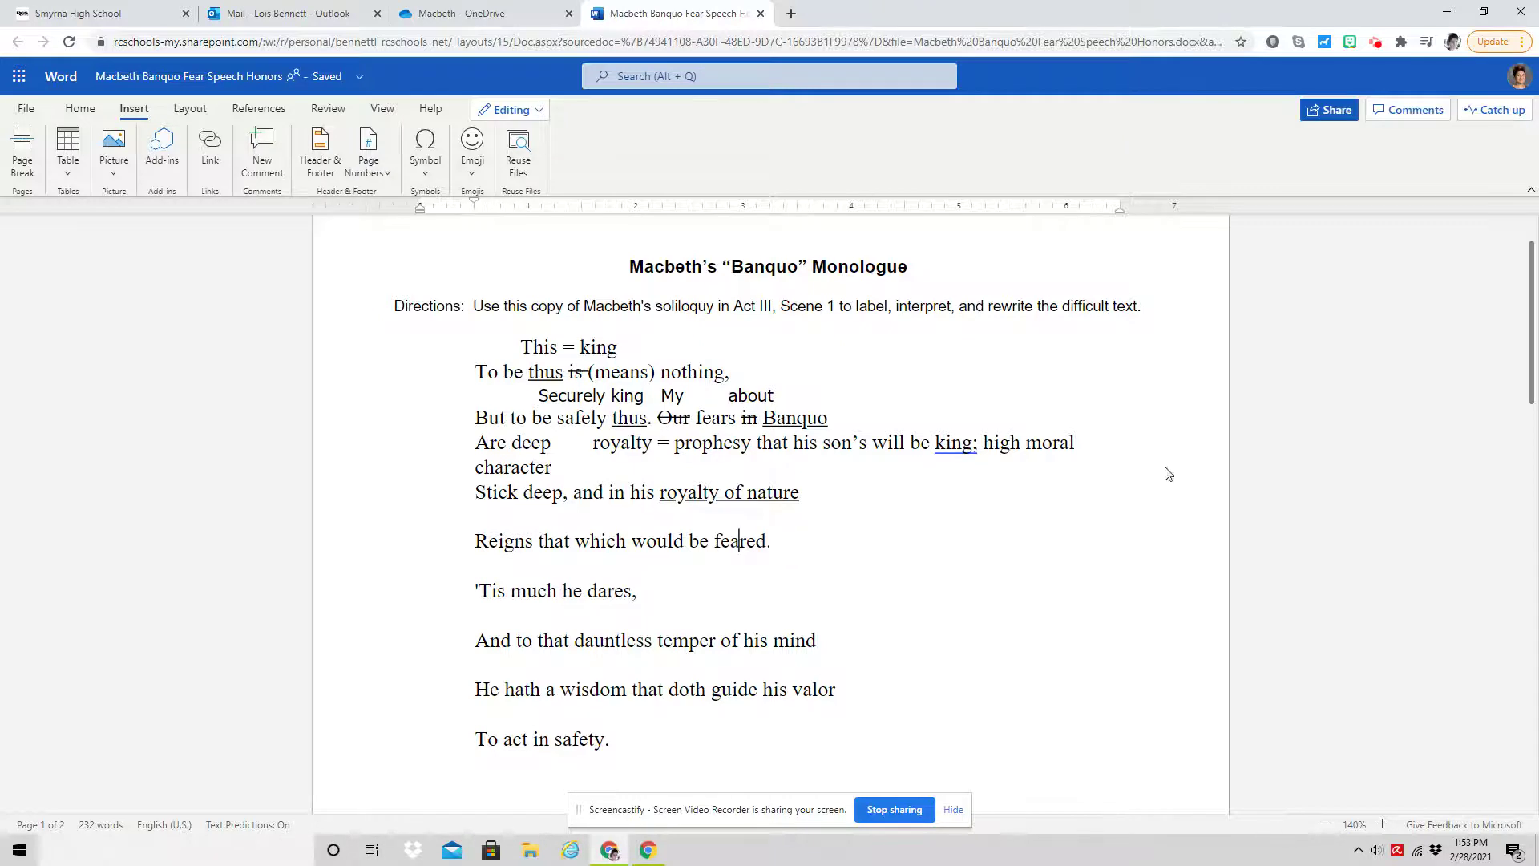
{"action": "scroll", "coordinate": [1042, 361], "scroll_direction": "down", "scroll_amount": 3}
{"action": "scroll", "coordinate": [975, 304], "scroll_direction": "up", "scroll_amount": 4}
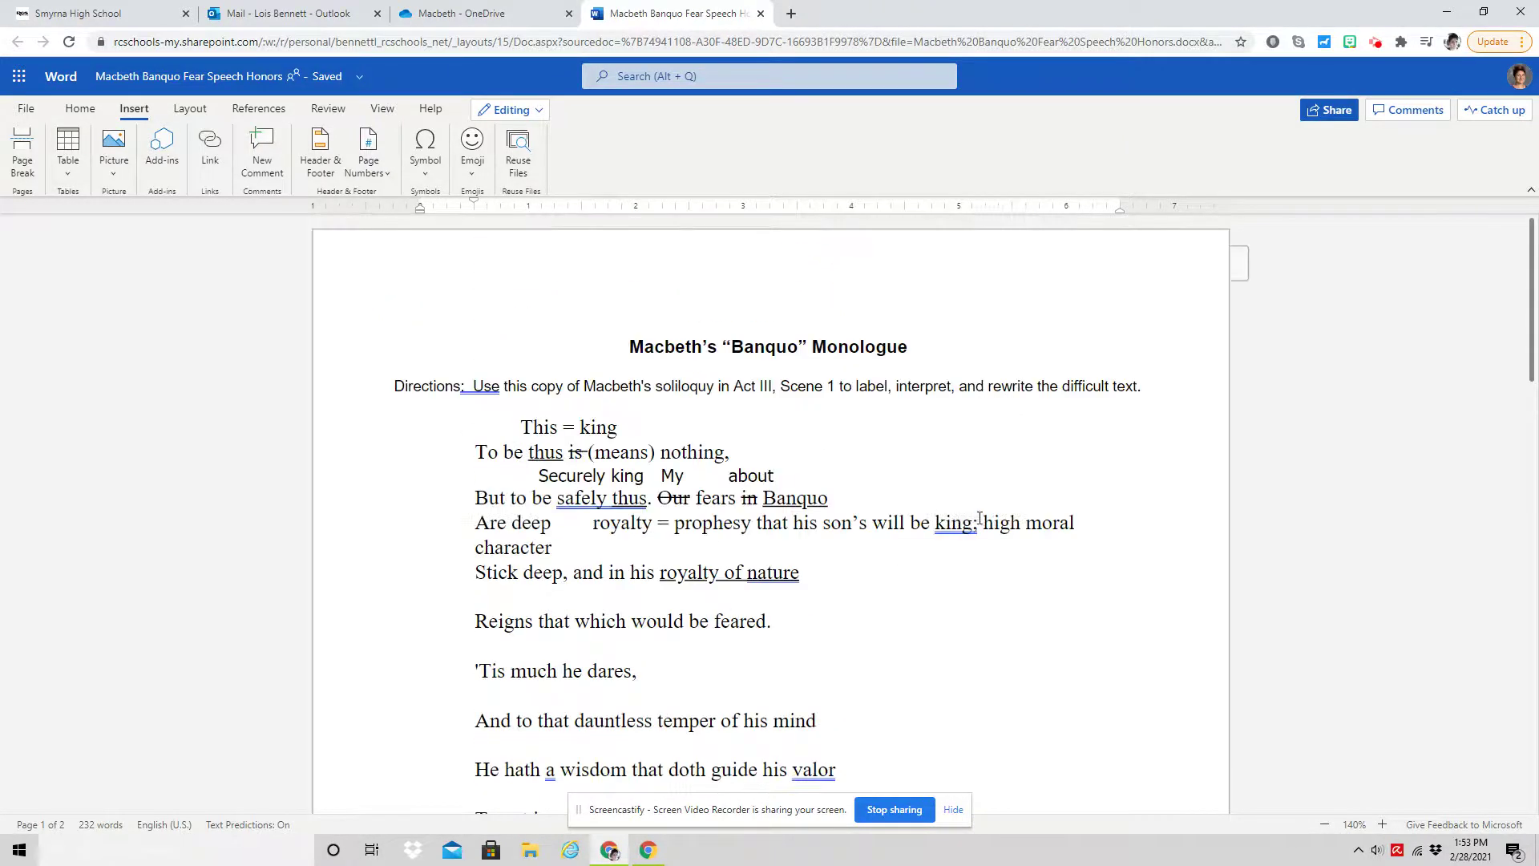
- Bold the words 'high moral character' in the royalty note
{"action": "left_click_drag", "start_coordinate": [986, 522], "coordinate": [1017, 546]}
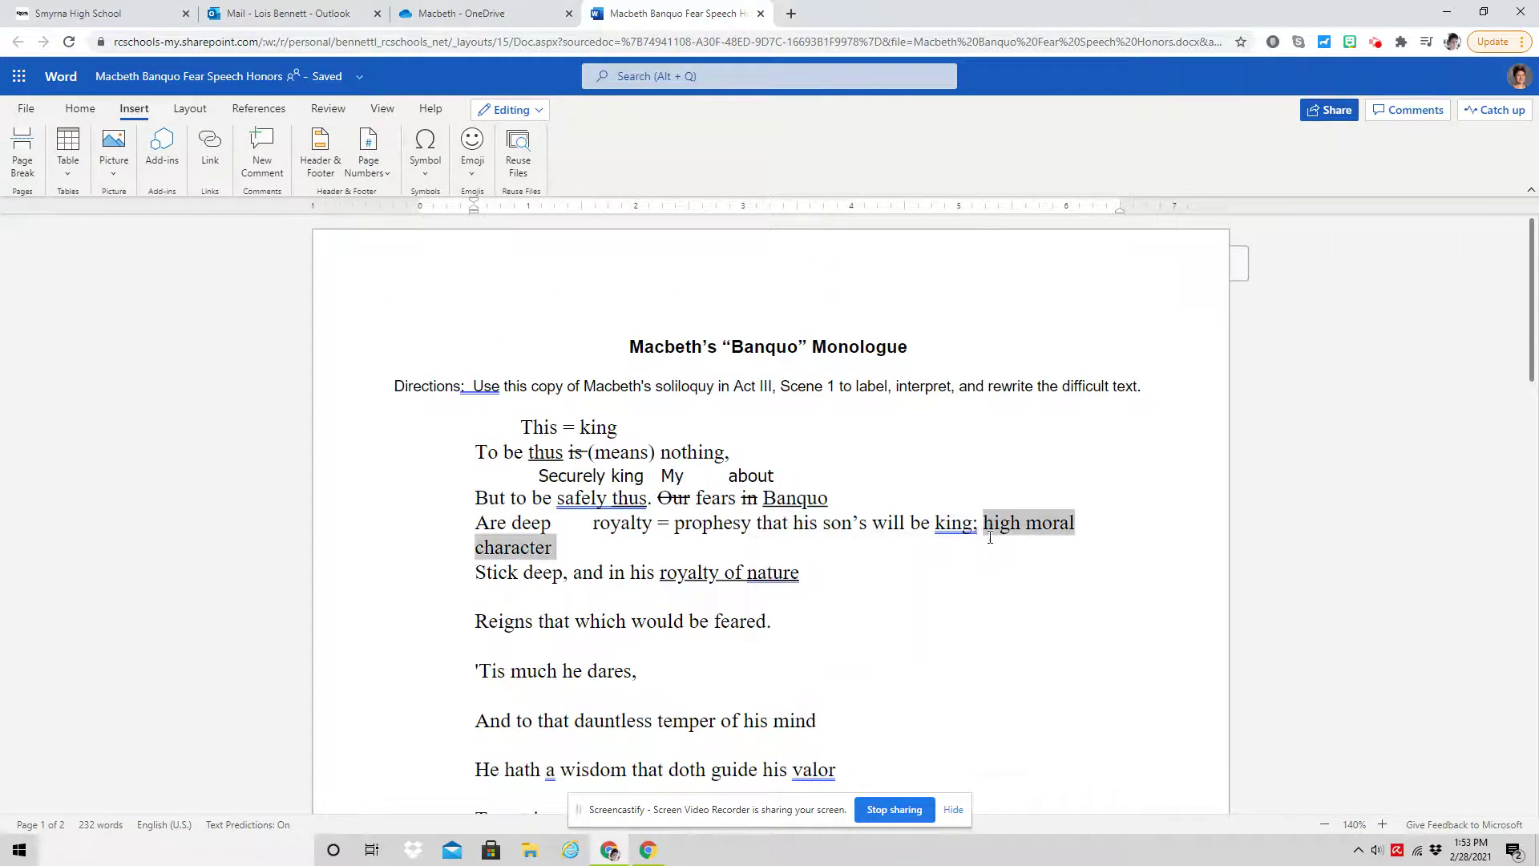
{"action": "left_click", "coordinate": [80, 110]}
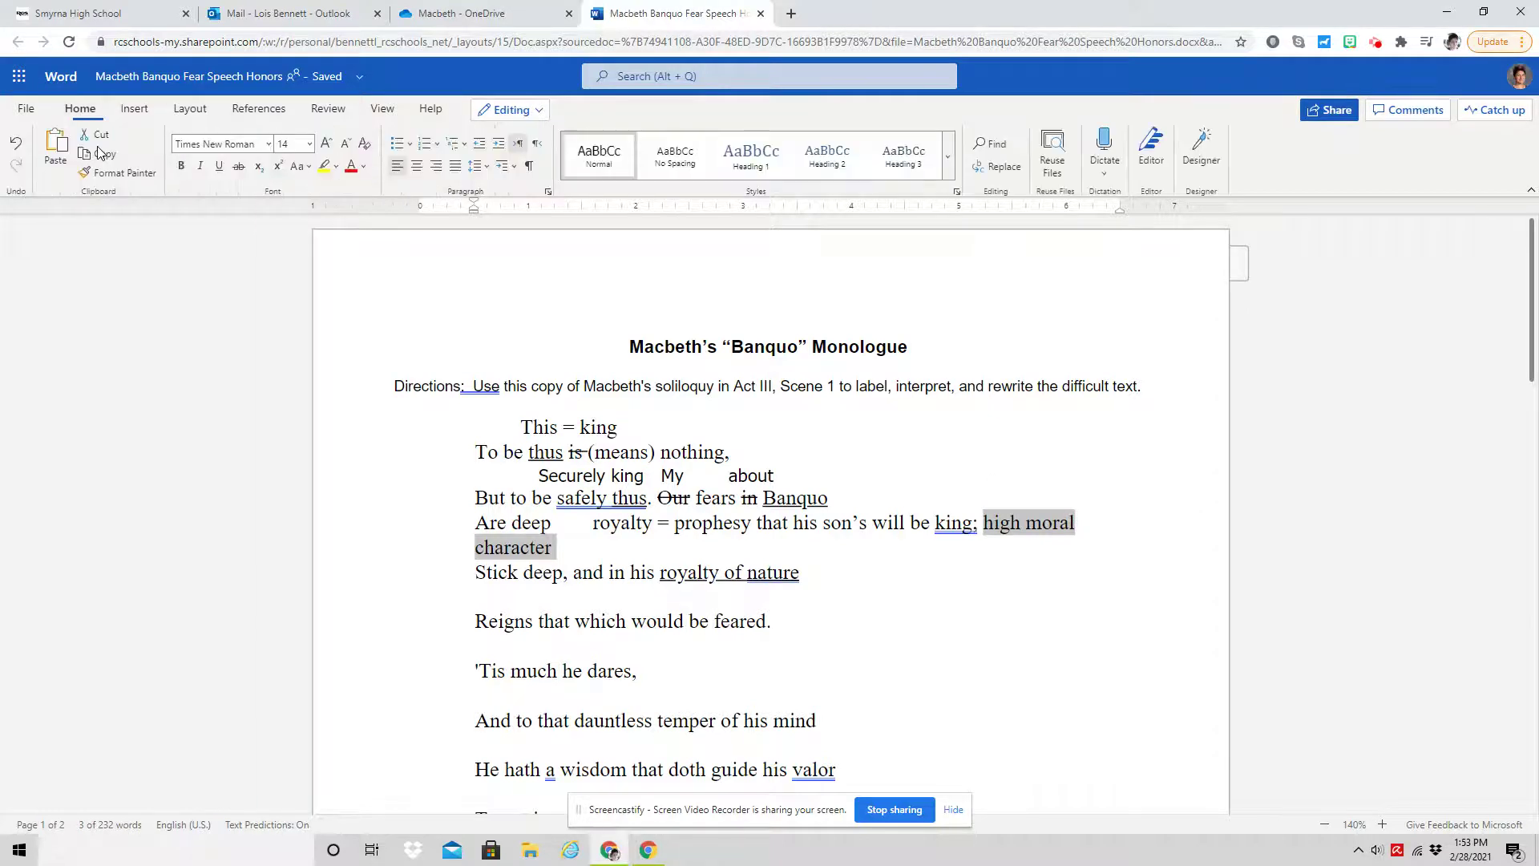
{"action": "left_click", "coordinate": [182, 165]}
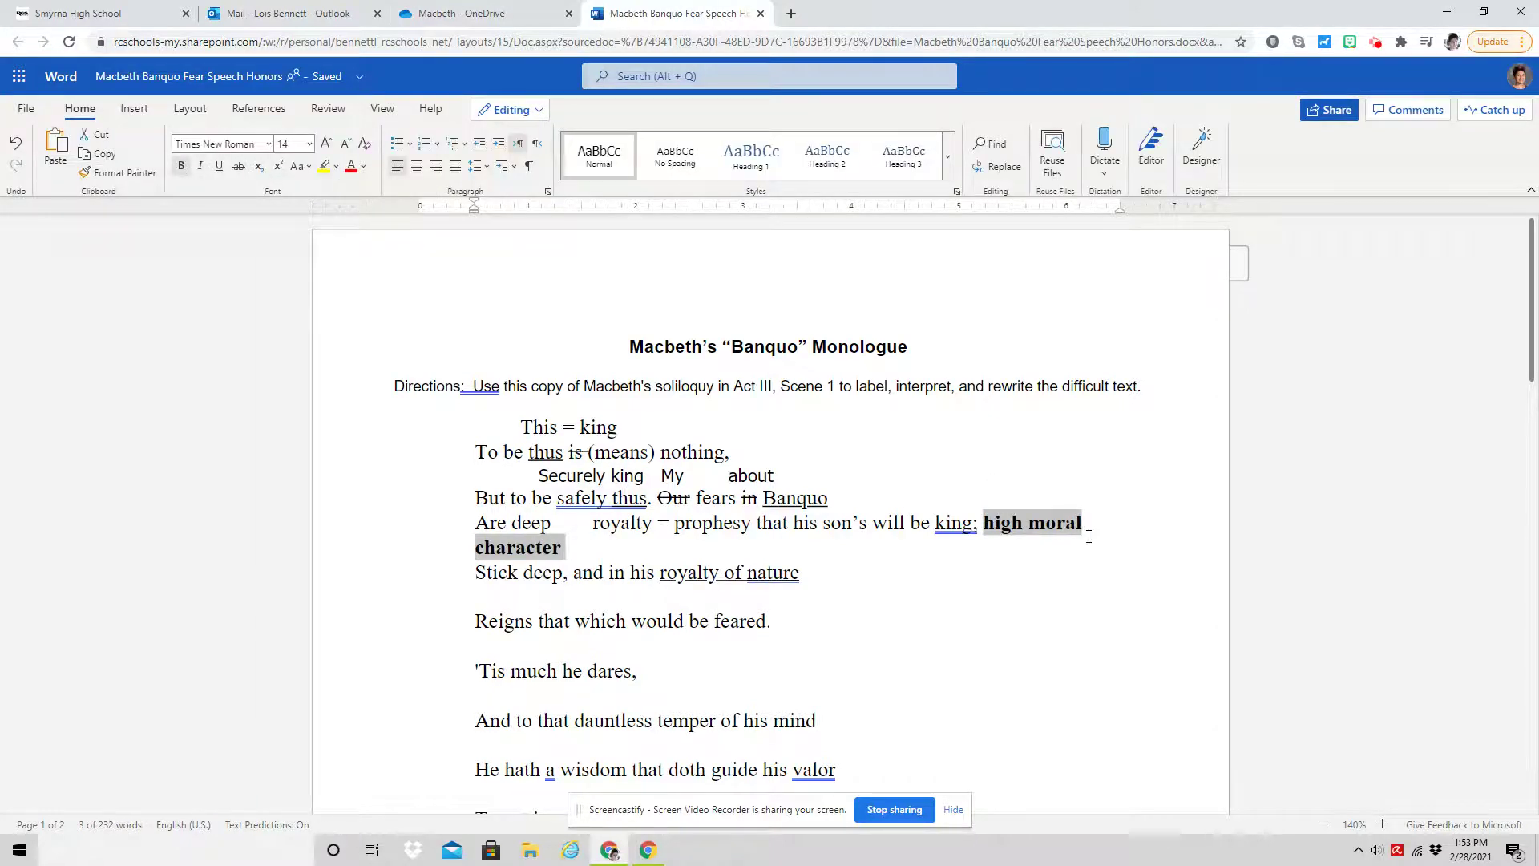
{"action": "scroll", "coordinate": [637, 602], "scroll_direction": "down", "scroll_amount": 1}
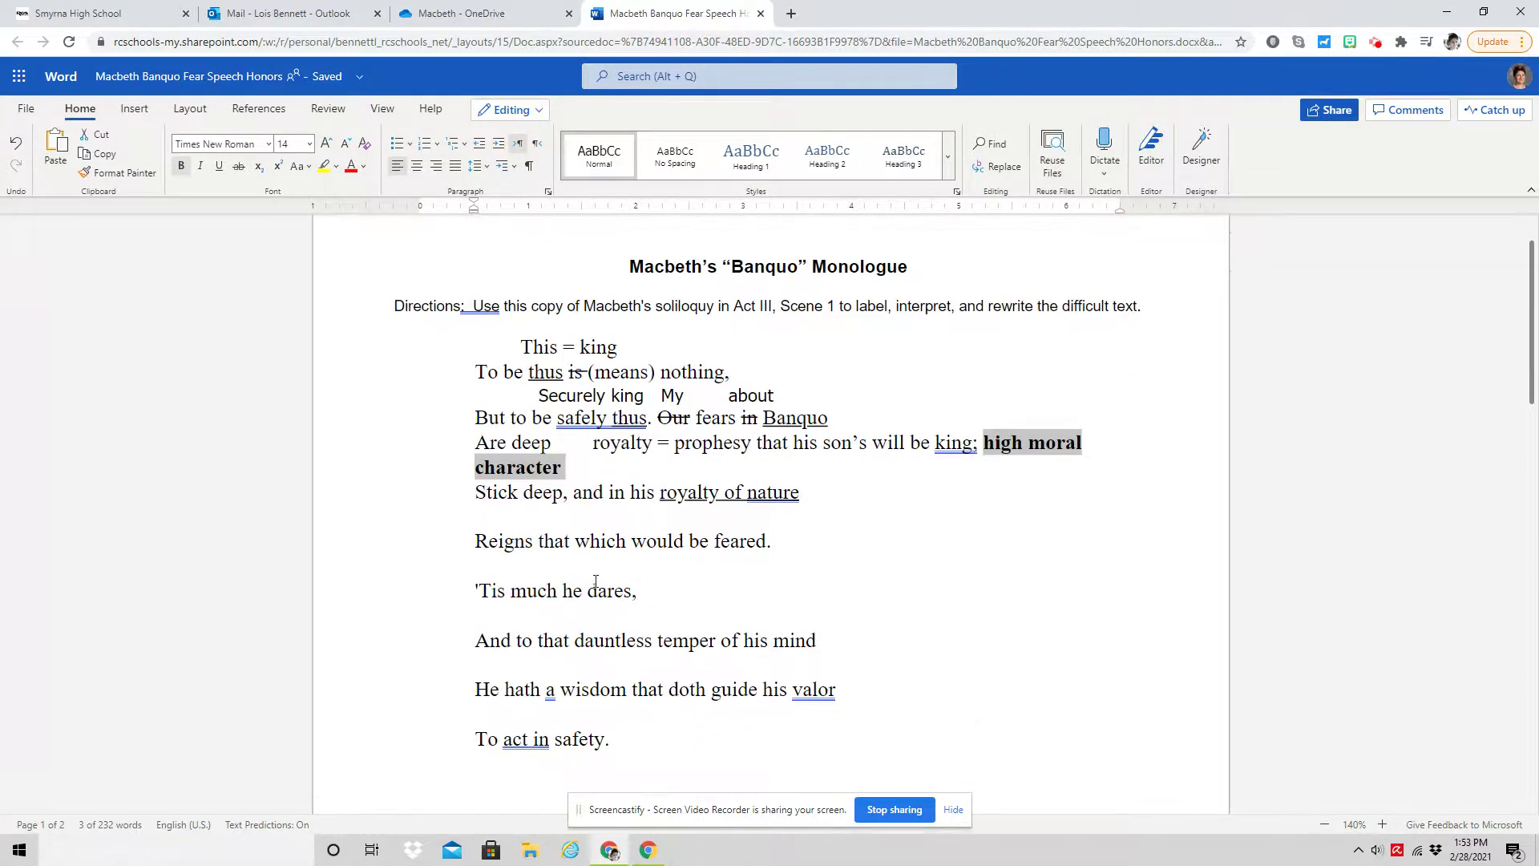
{"action": "scroll", "coordinate": [594, 556], "scroll_direction": "down", "scroll_amount": 1}
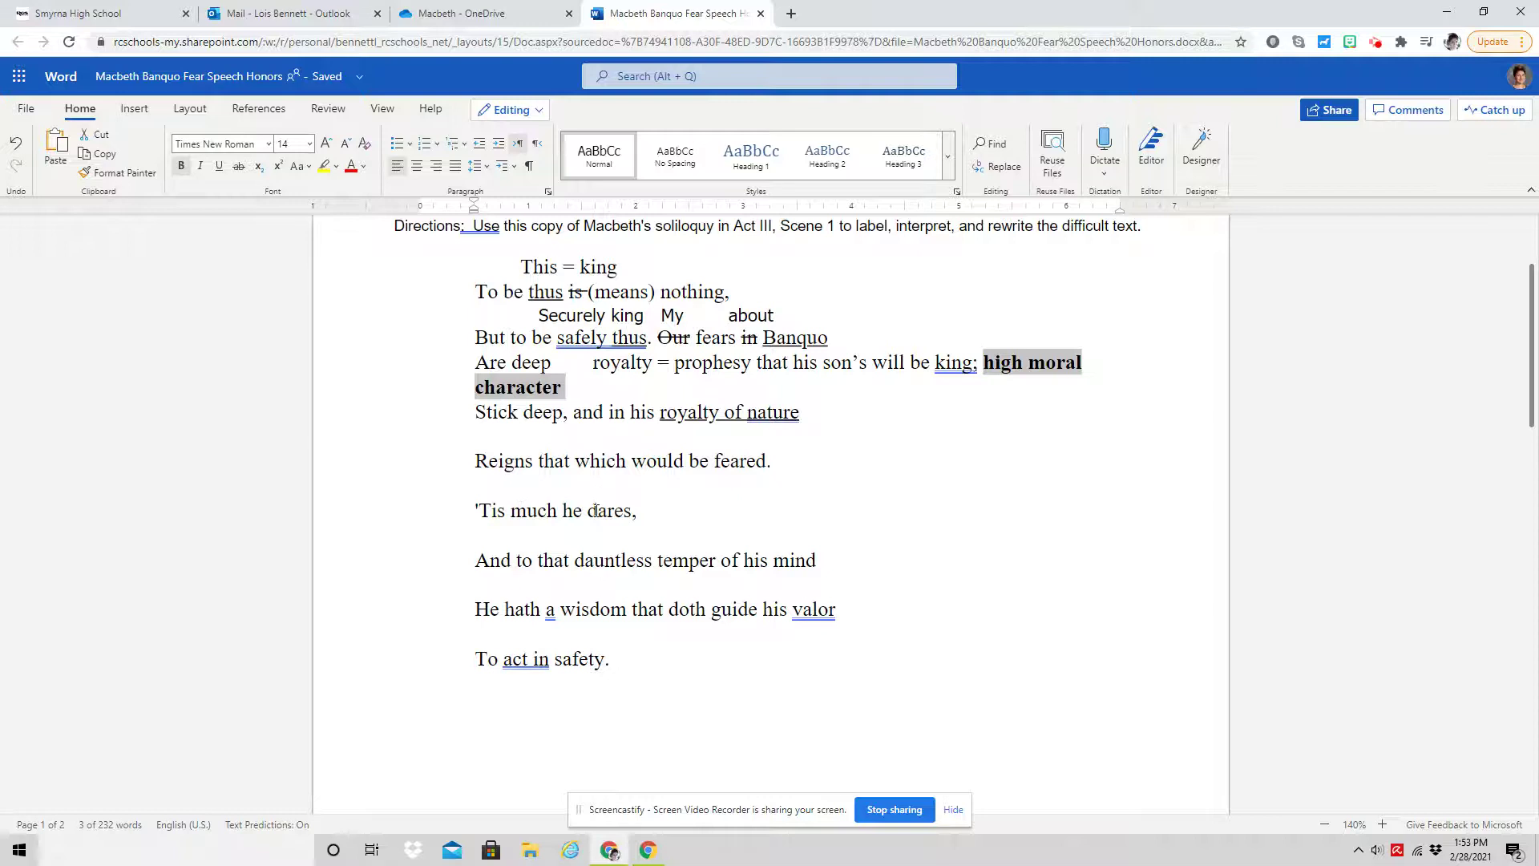
{"action": "left_click", "coordinate": [593, 561]}
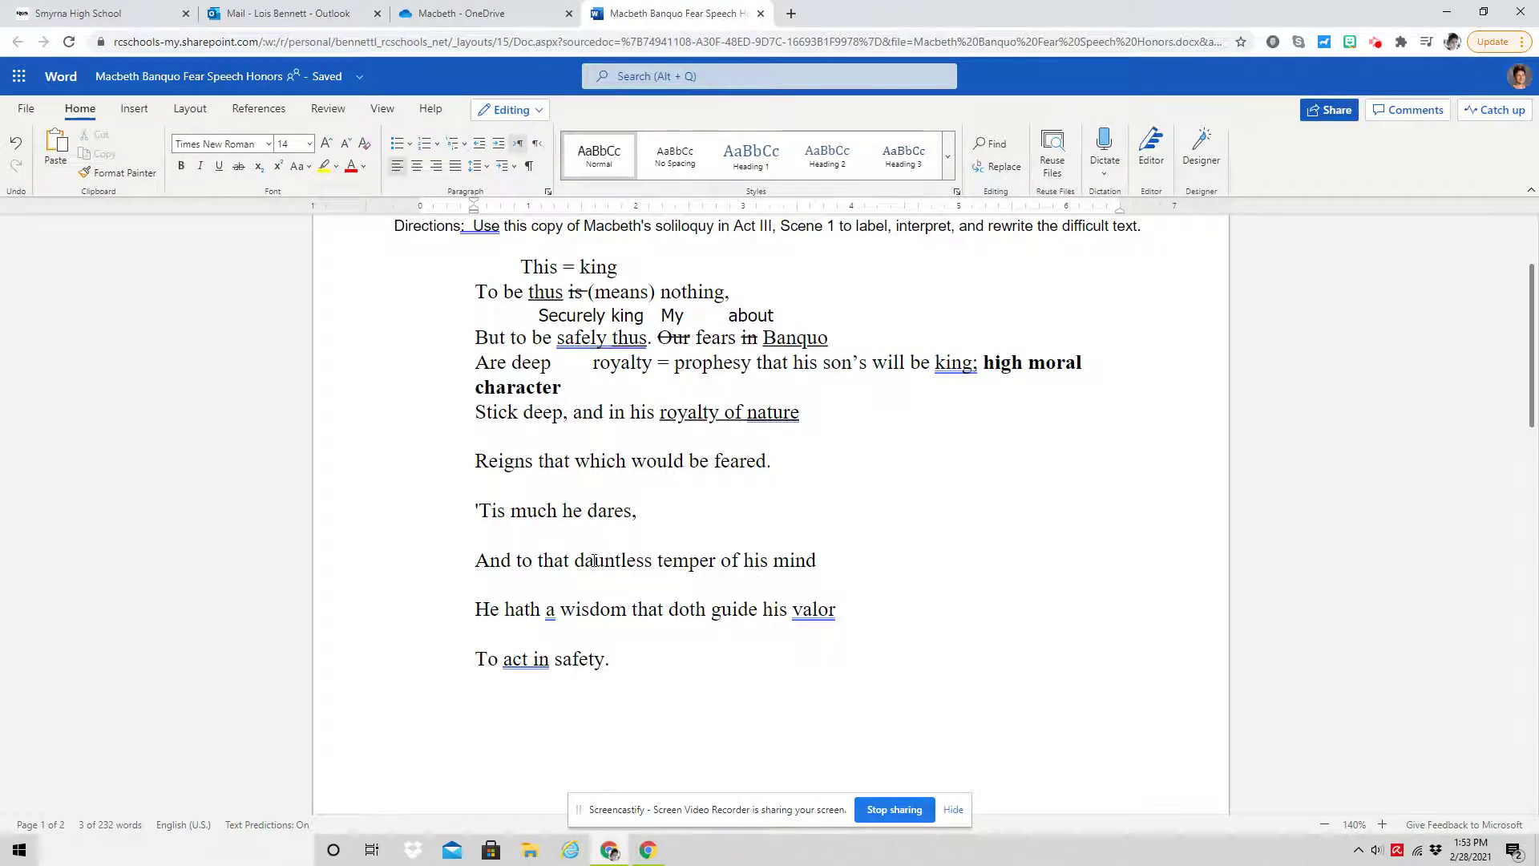
- Underline 'dauntless' and write 'fearless' on the line above it
{"action": "double_click", "coordinate": [593, 559]}
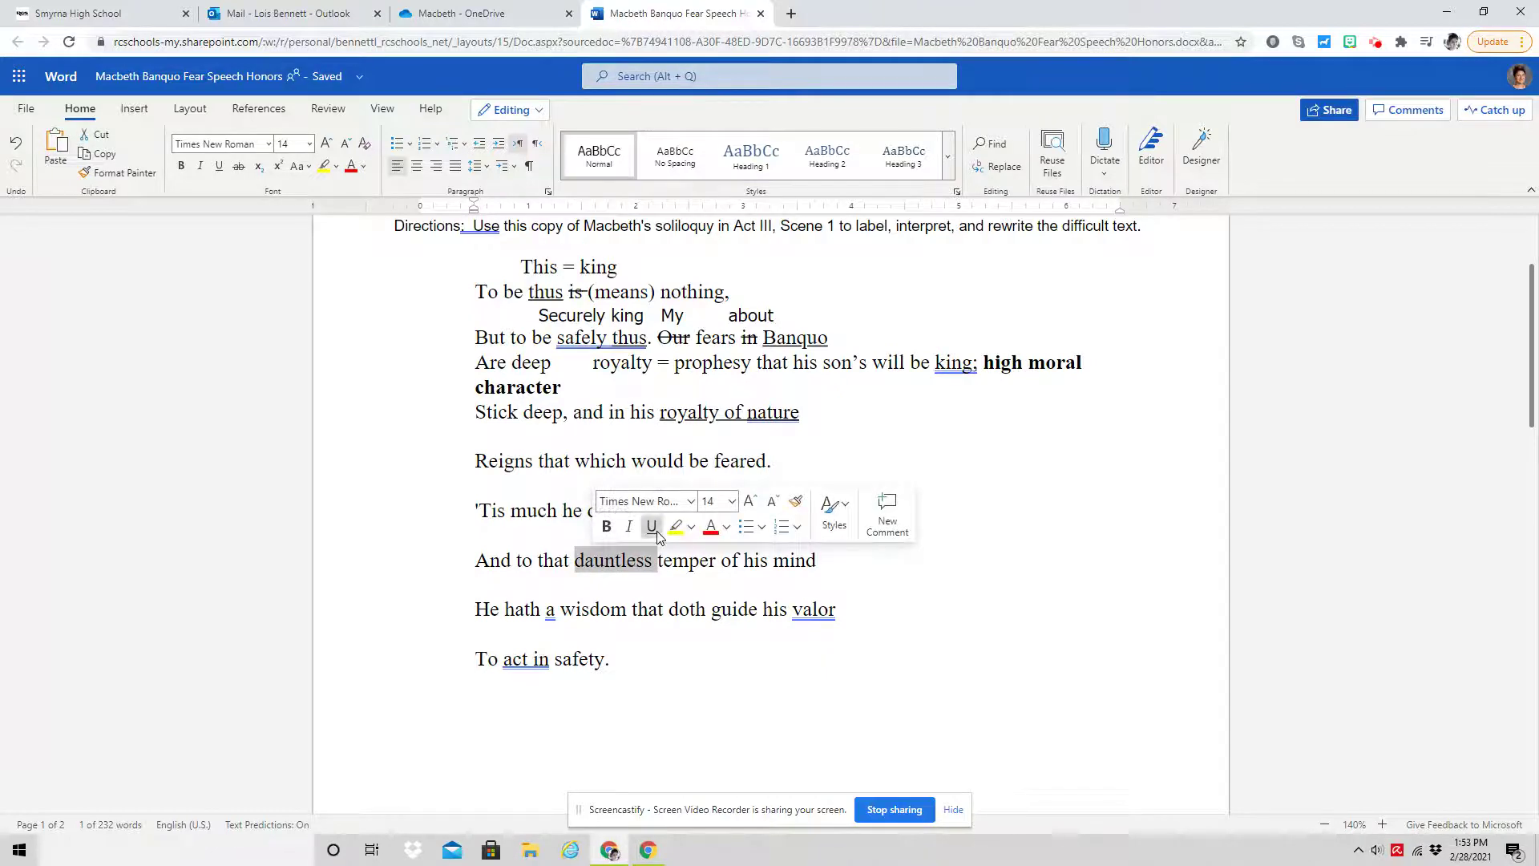
{"action": "left_click", "coordinate": [565, 533]}
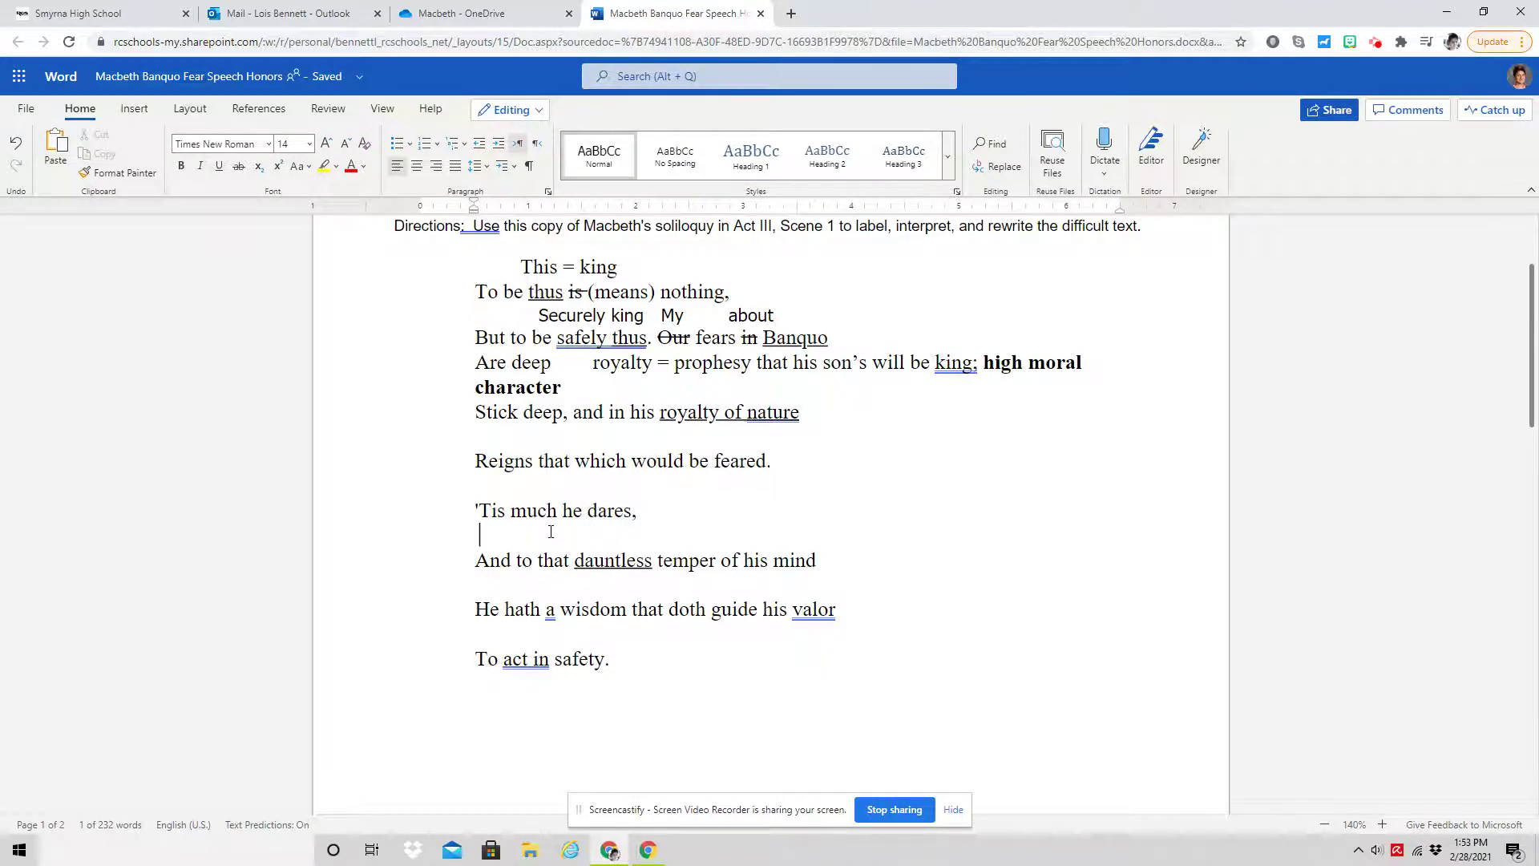
{"action": "type", "text": "fearless"}
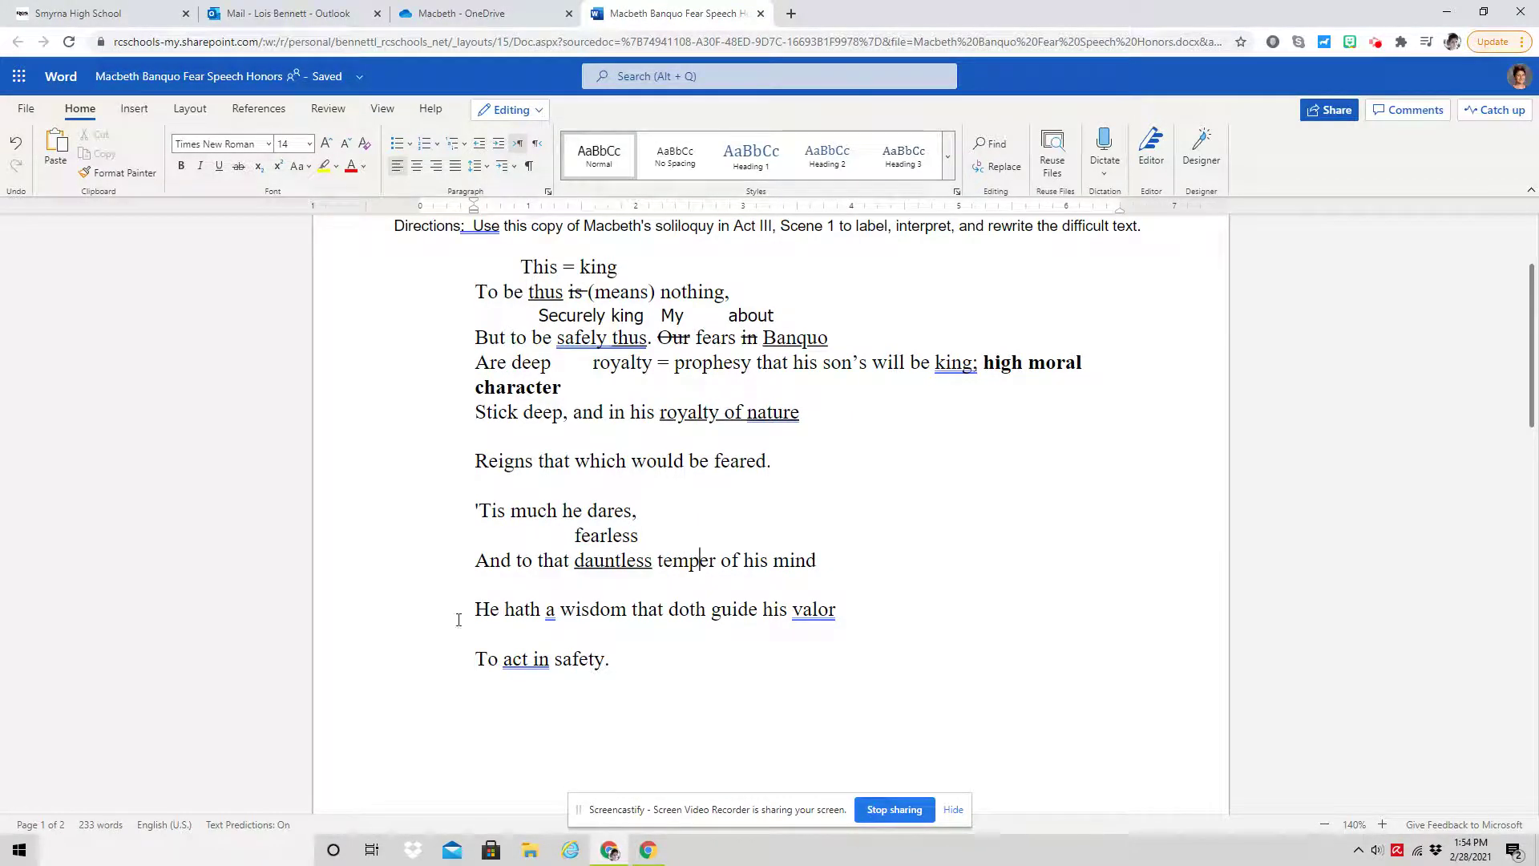
- Underline 'valor' and write 'courage' on the line above it
{"action": "double_click", "coordinate": [582, 607]}
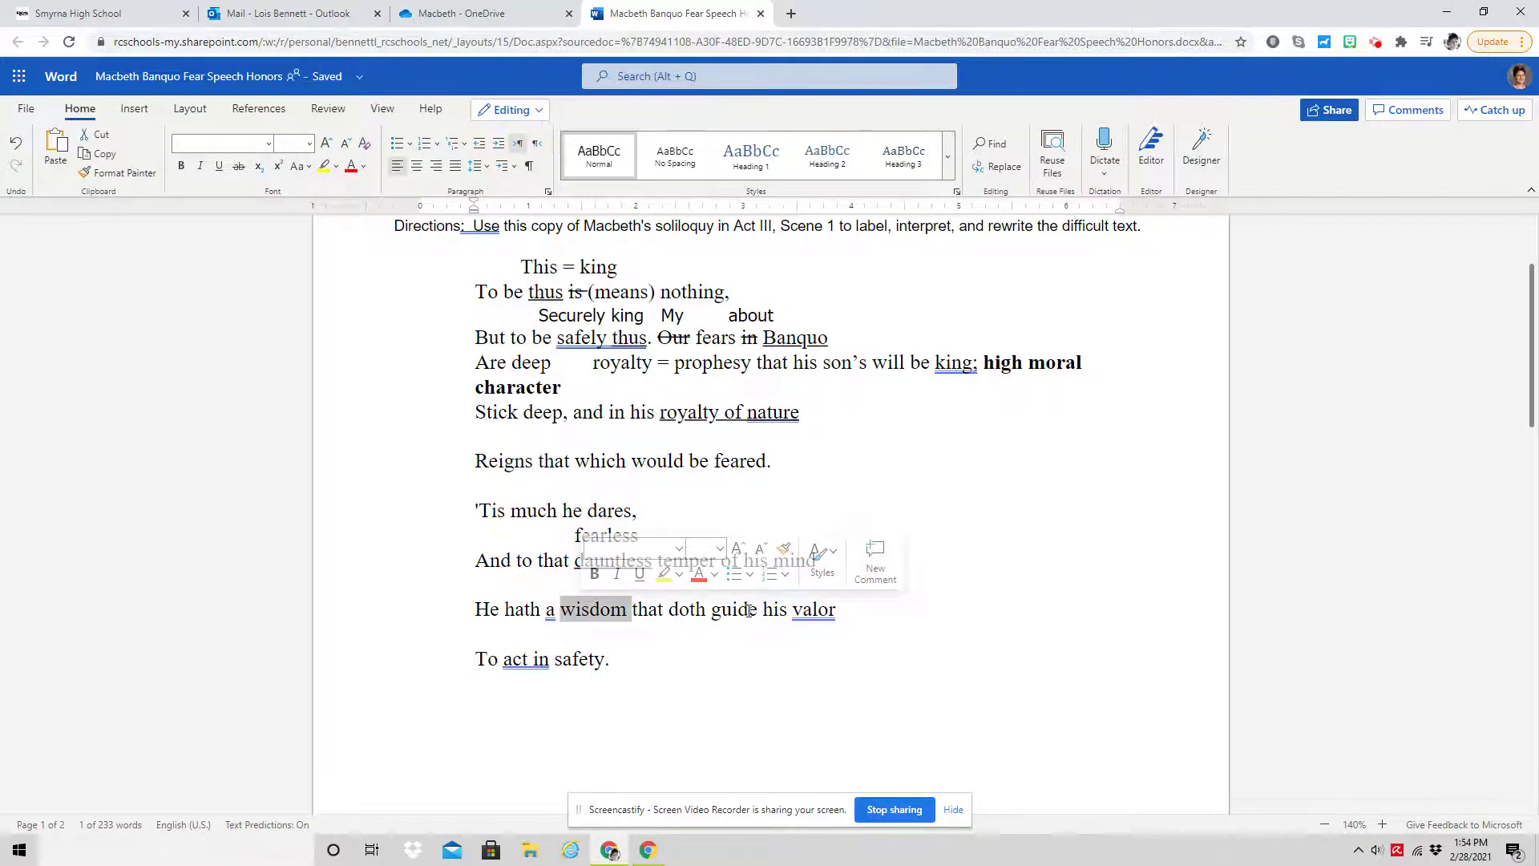
{"action": "left_click", "coordinate": [810, 610]}
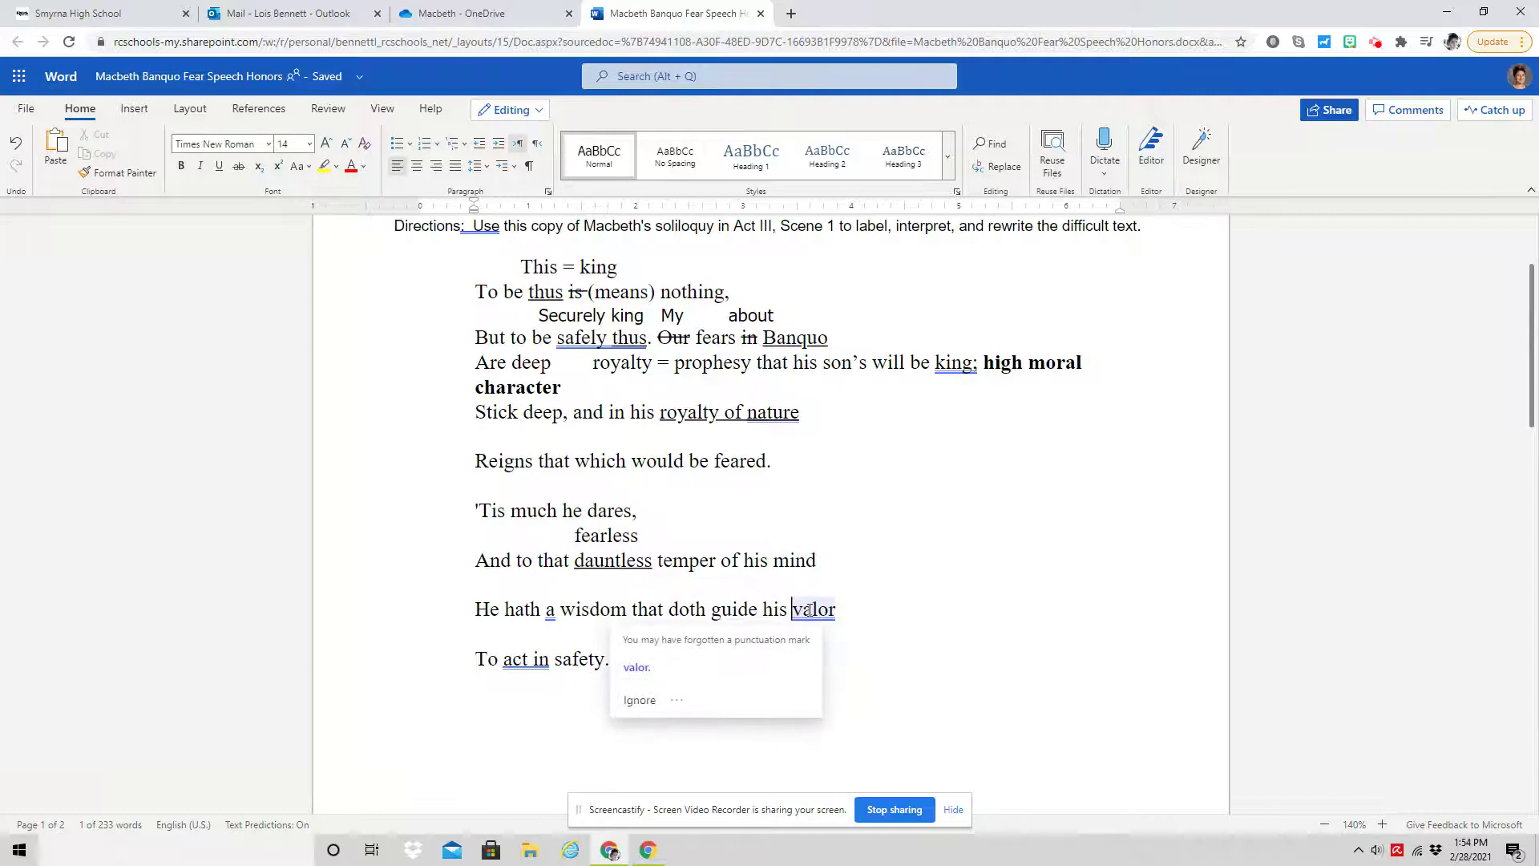
{"action": "left_click", "coordinate": [811, 613]}
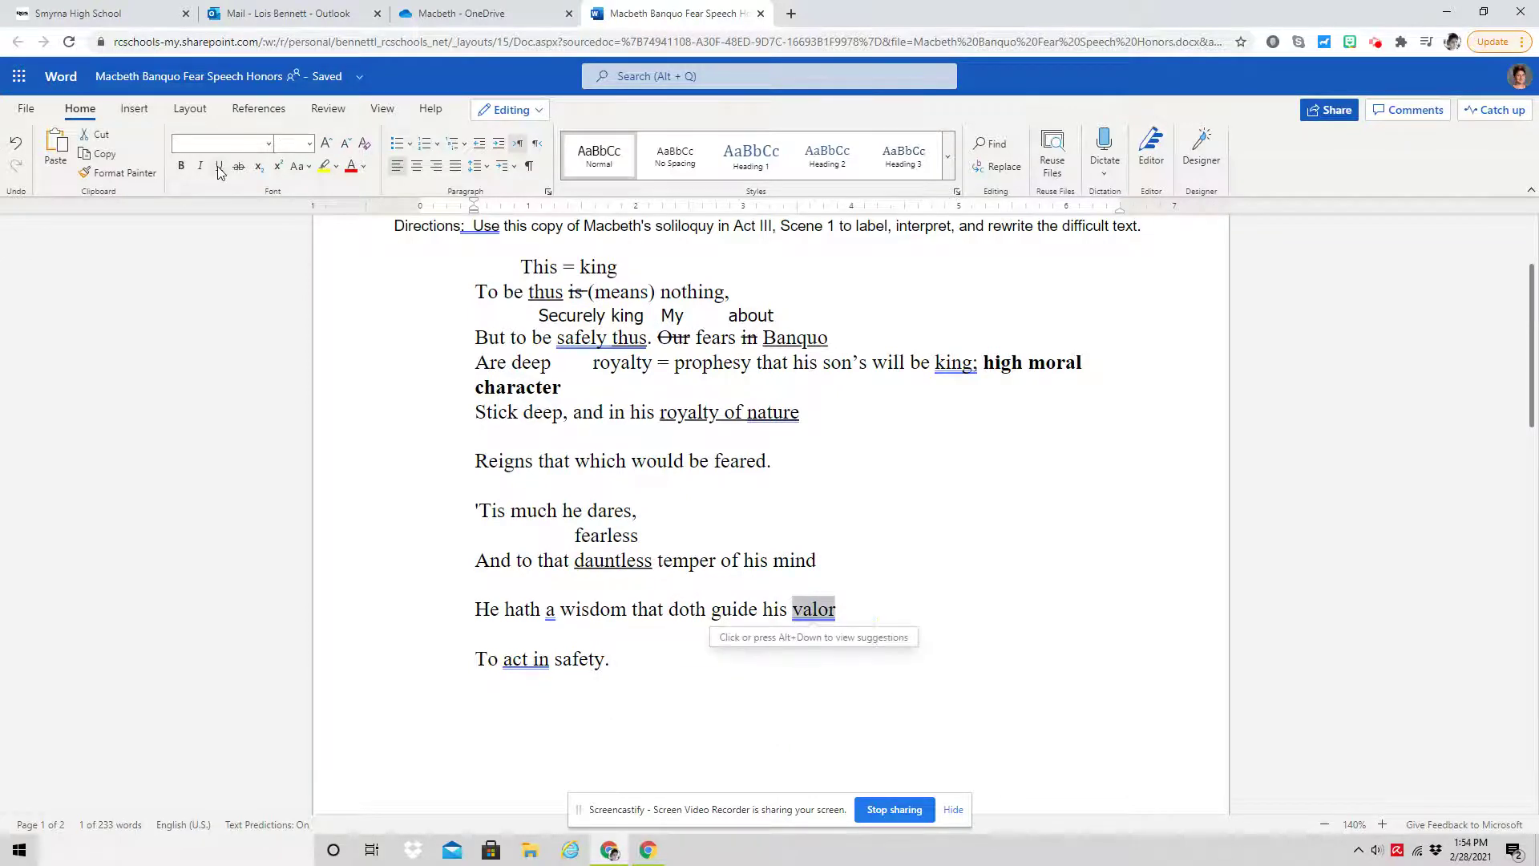
{"action": "left_click", "coordinate": [702, 586]}
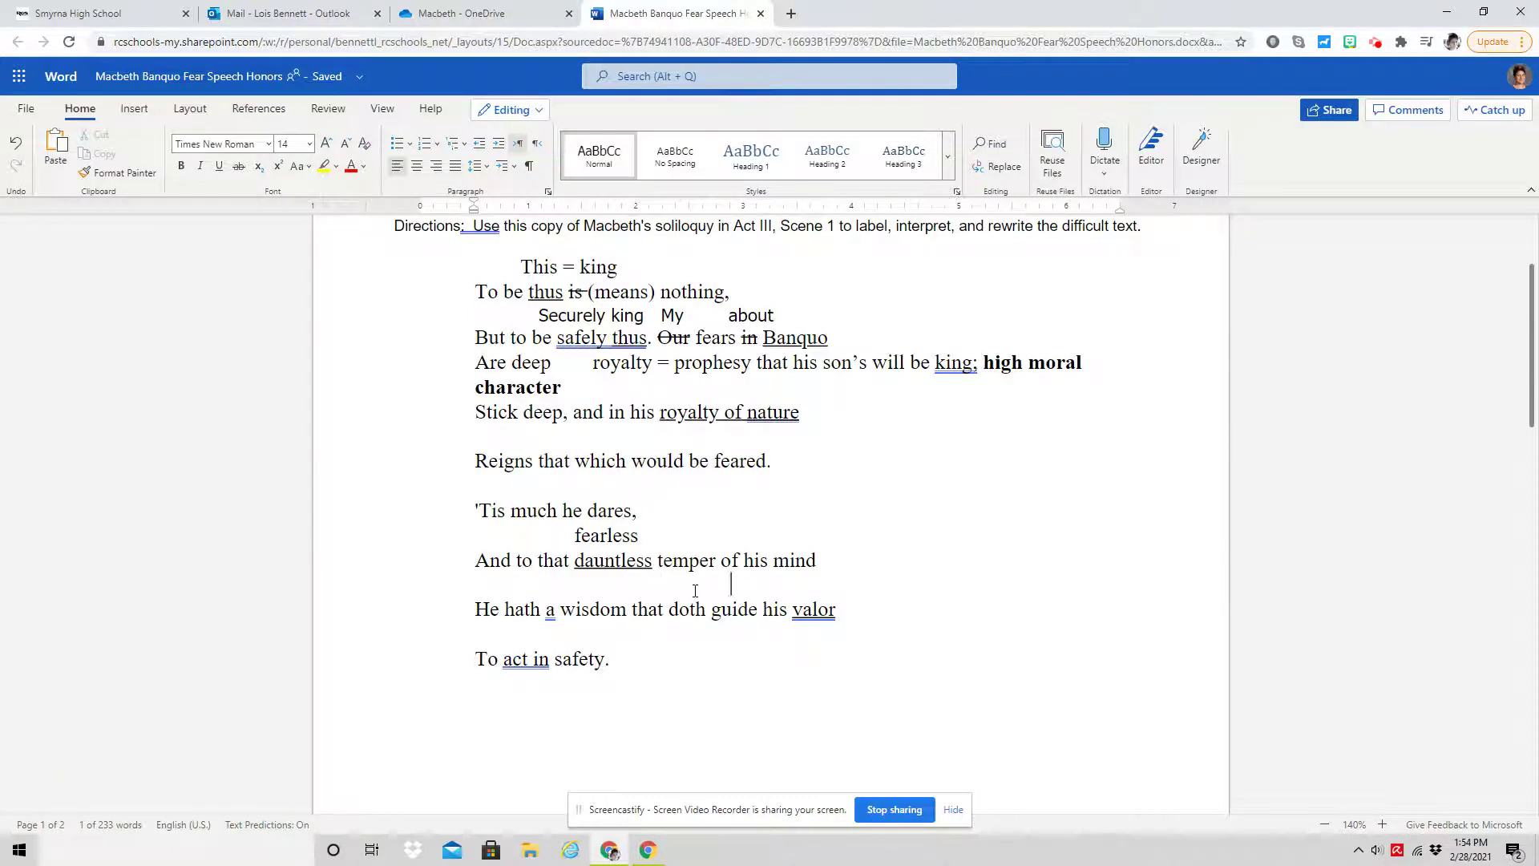
{"action": "type", "text": "courage"}
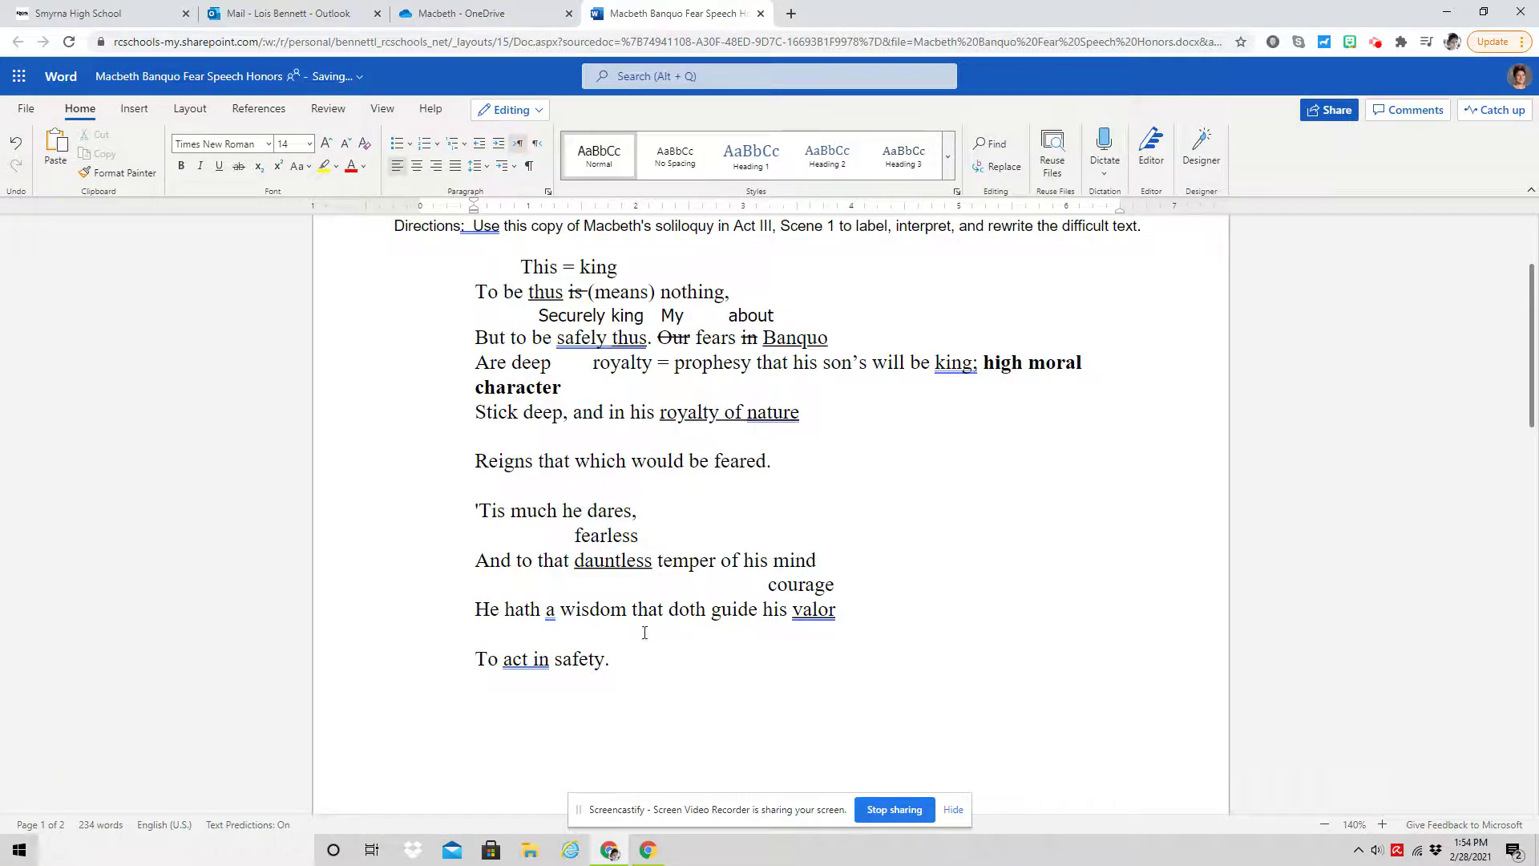
{"action": "double_click", "coordinate": [580, 609]}
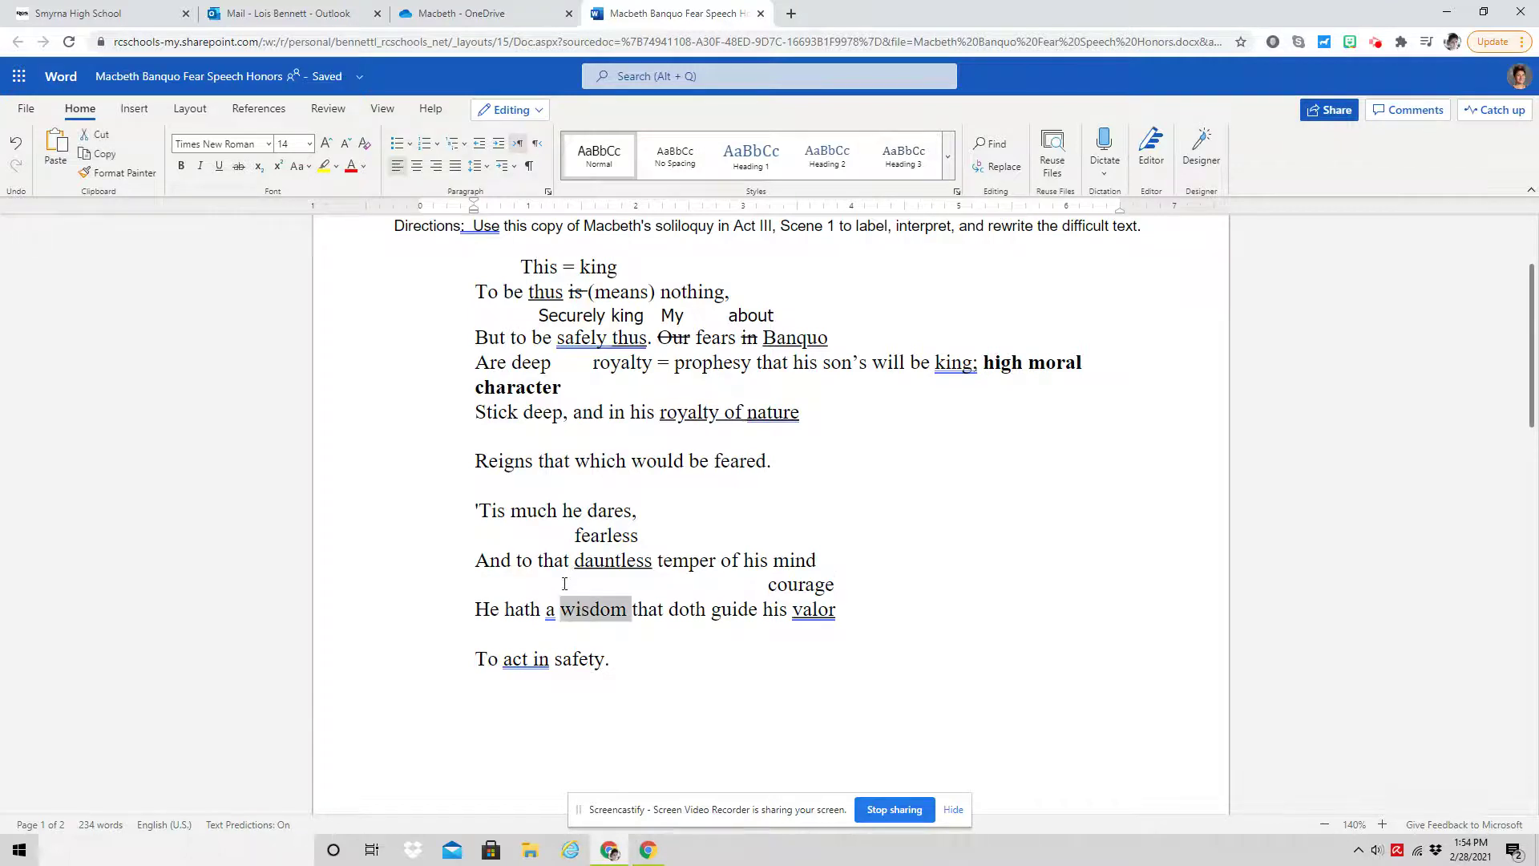
- Write 'intelligence' above 'wisdom', deleting spaces so 'courage' stays over 'valor'
{"action": "left_click", "coordinate": [553, 585]}
{"action": "type", "text": "intelligence"}
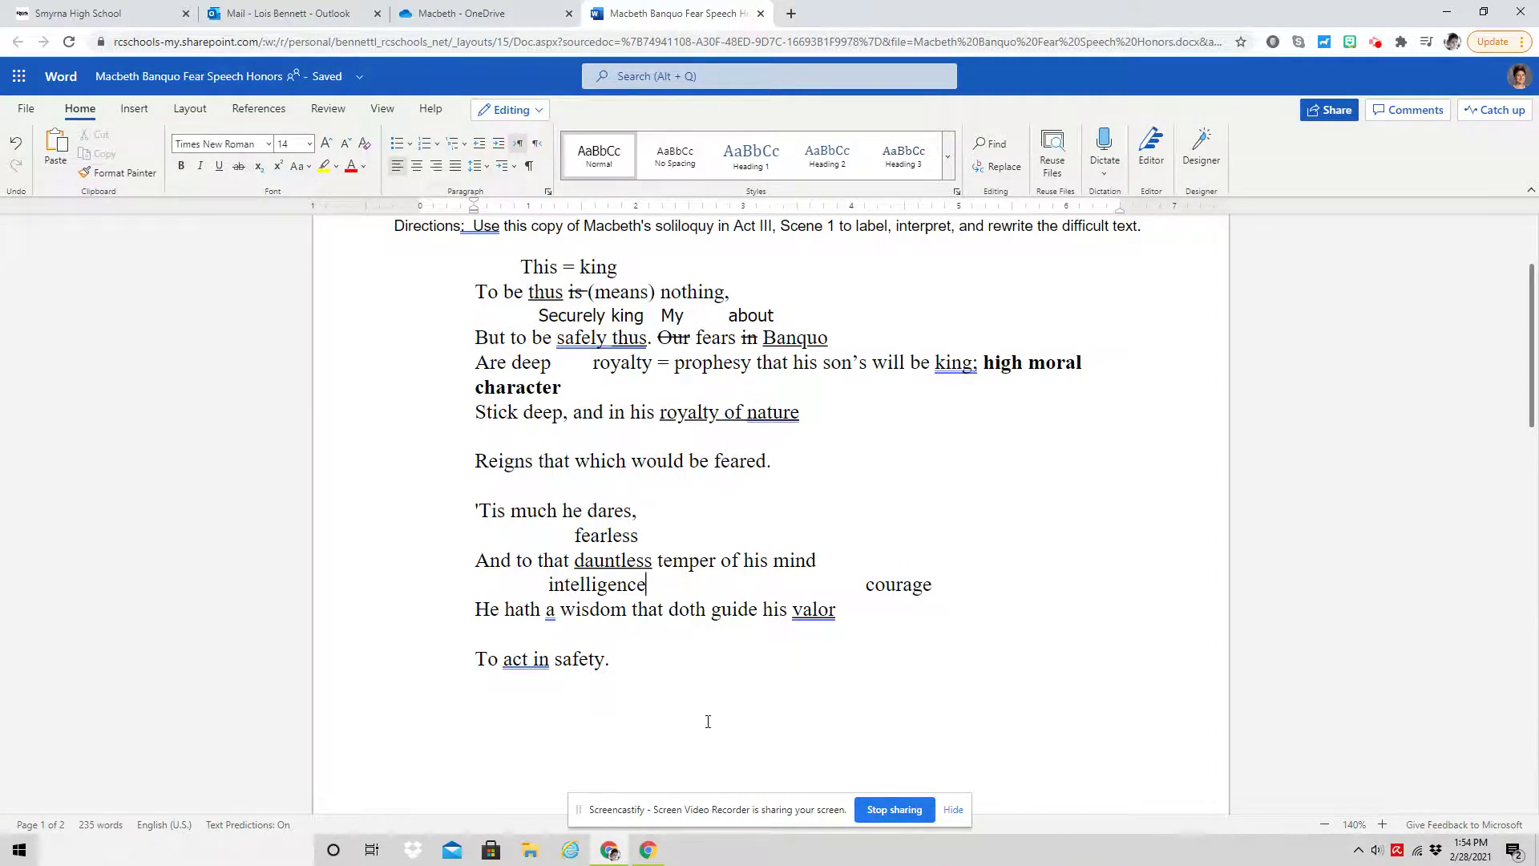
{"action": "key", "text": "Delete"}
{"action": "key", "text": "Delete"}
{"action": "key", "text": "Delete"}
{"action": "key", "text": "Delete"}
{"action": "key", "text": "Delete"}
{"action": "key", "text": "Delete"}
{"action": "key", "text": "Delete"}
{"action": "key", "text": "Delete"}
{"action": "key", "text": "Delete"}
{"action": "key", "text": "Delete"}
{"action": "key", "text": "Delete"}
{"action": "key", "text": "Delete"}
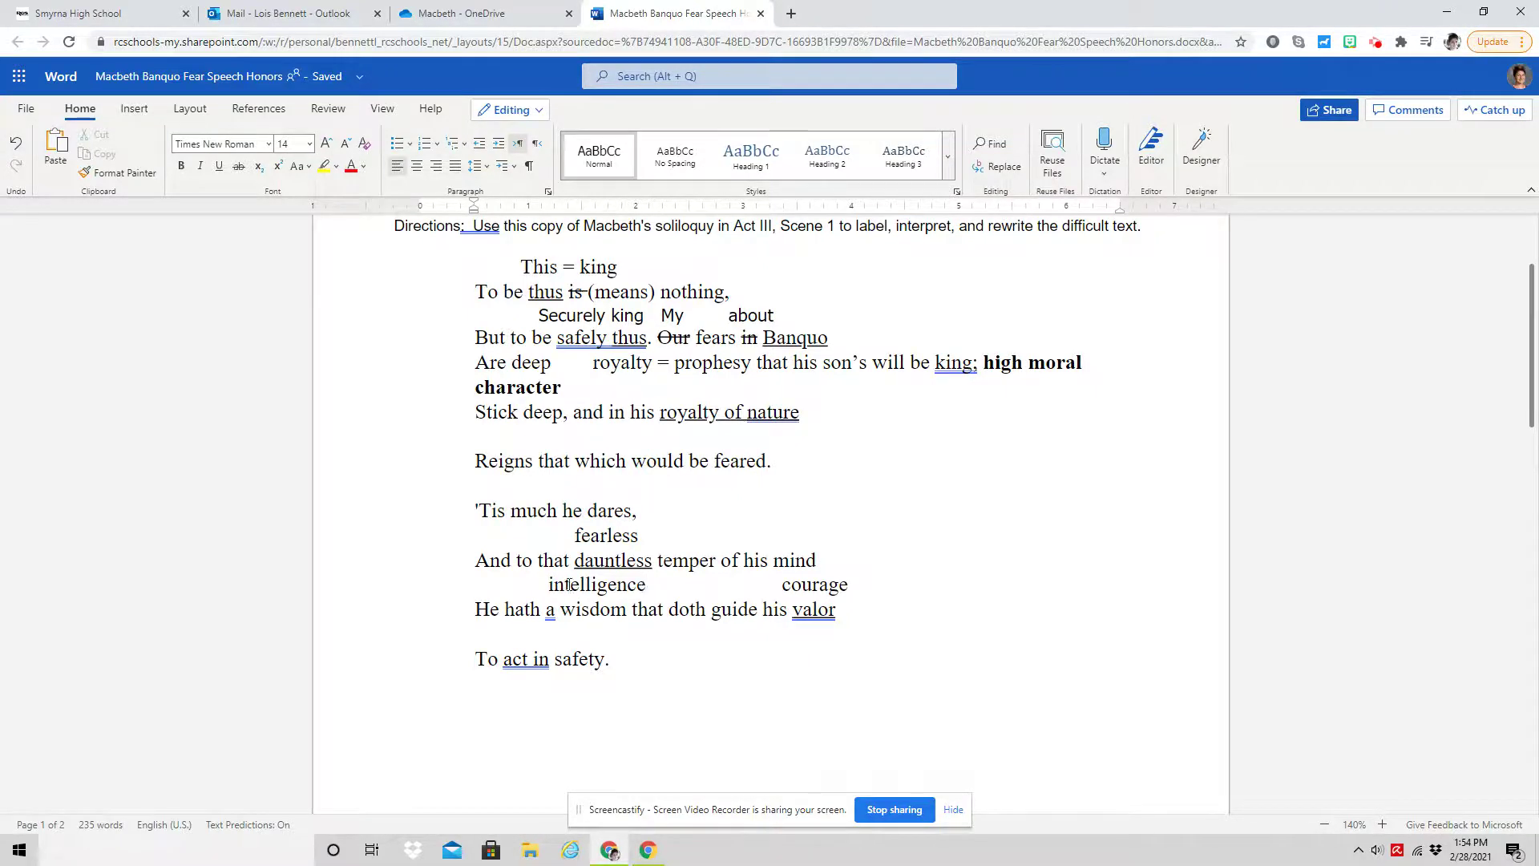
{"action": "left_click", "coordinate": [556, 666]}
- Underline 'safety' and write 'To do the right thing, best thing' above 'To act in safety'
{"action": "double_click", "coordinate": [568, 662]}
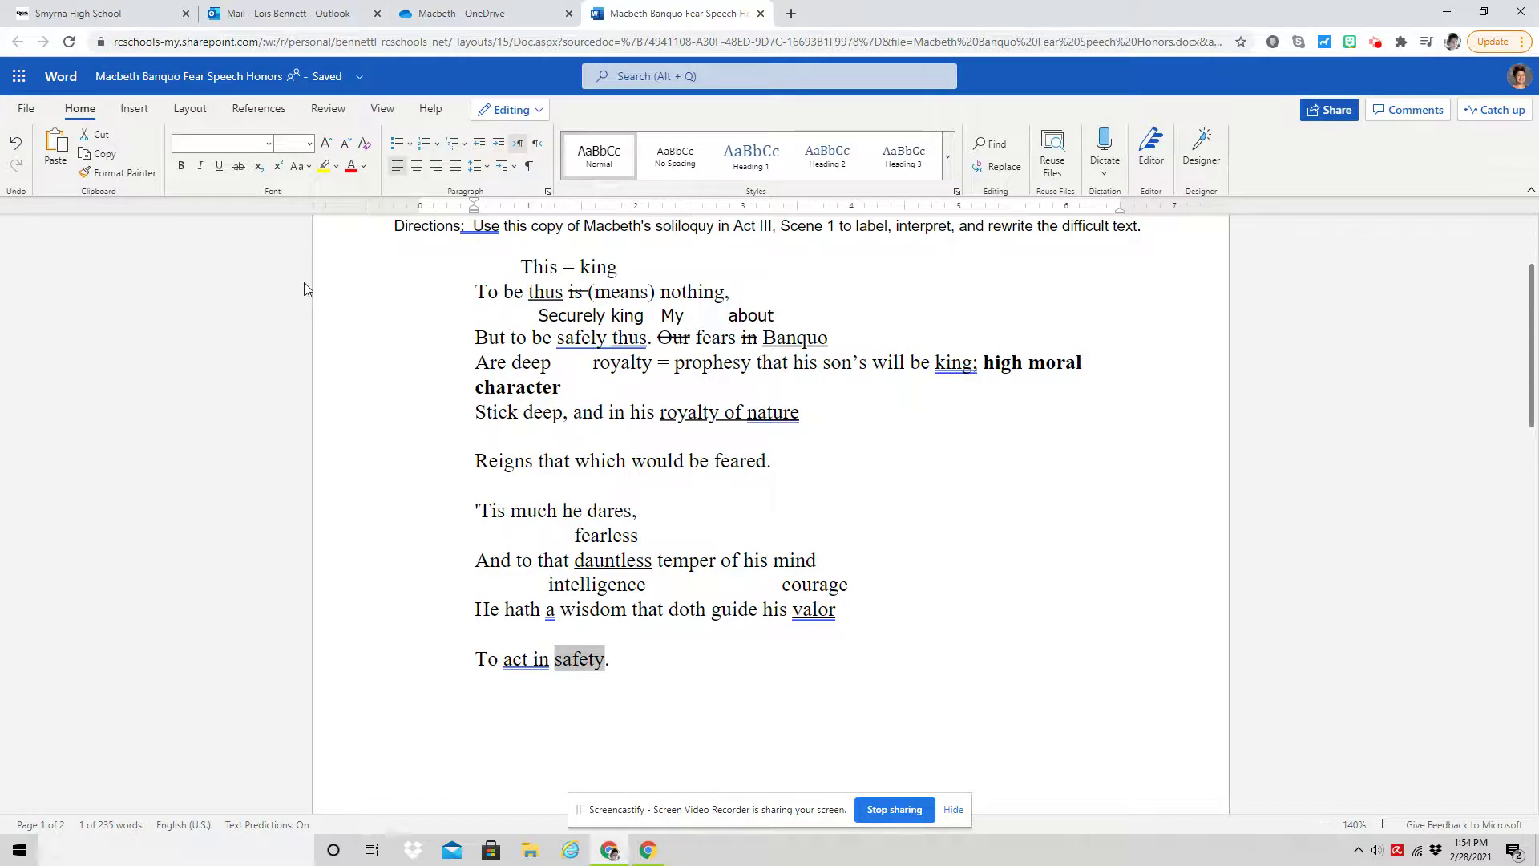
{"action": "left_click", "coordinate": [218, 165]}
{"action": "left_click", "coordinate": [555, 638]}
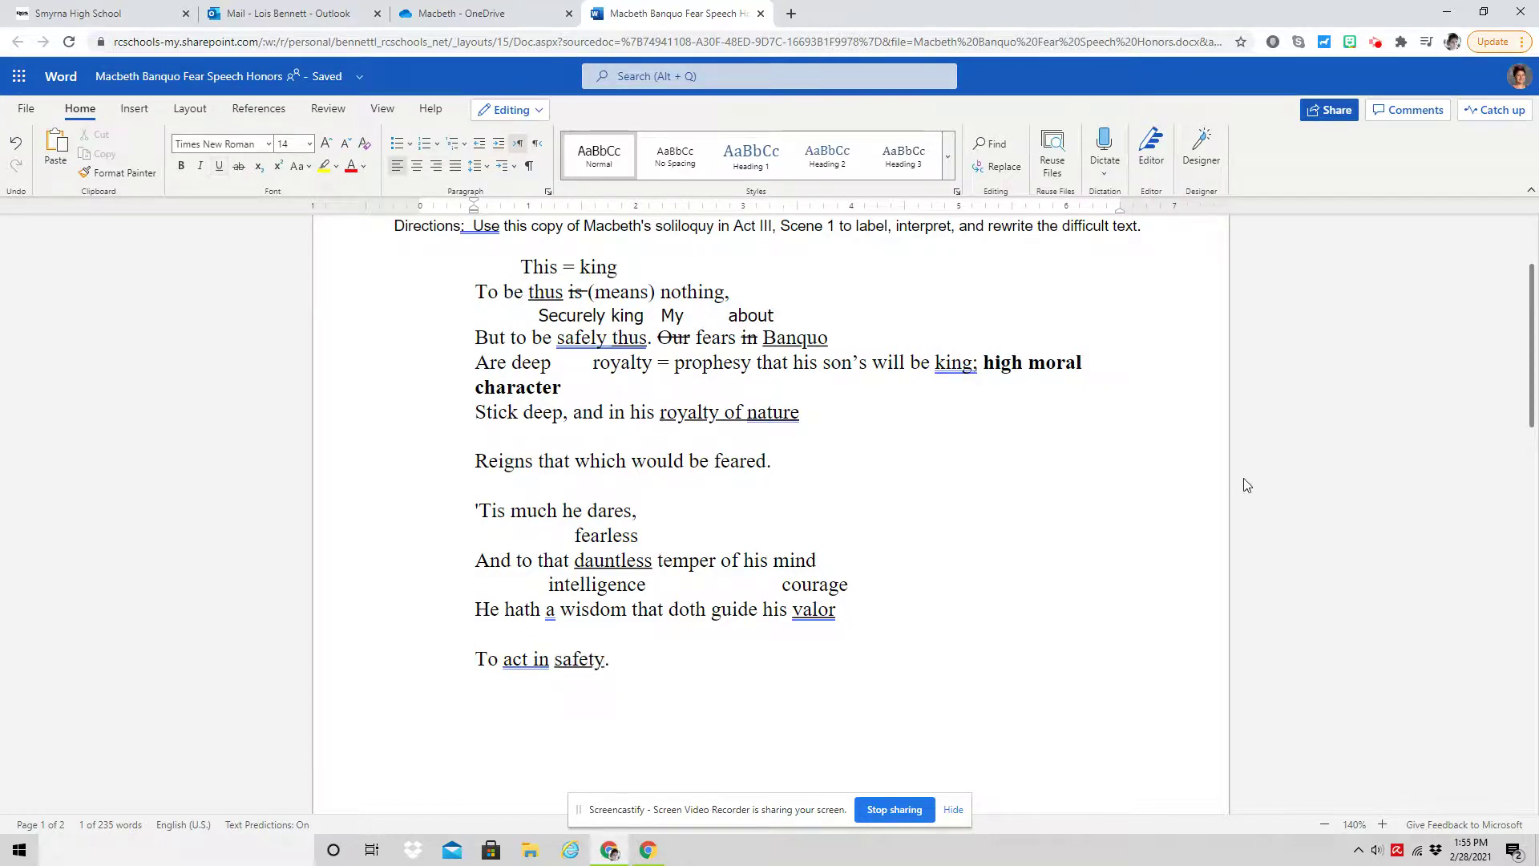
{"action": "type", "text": "To do "}
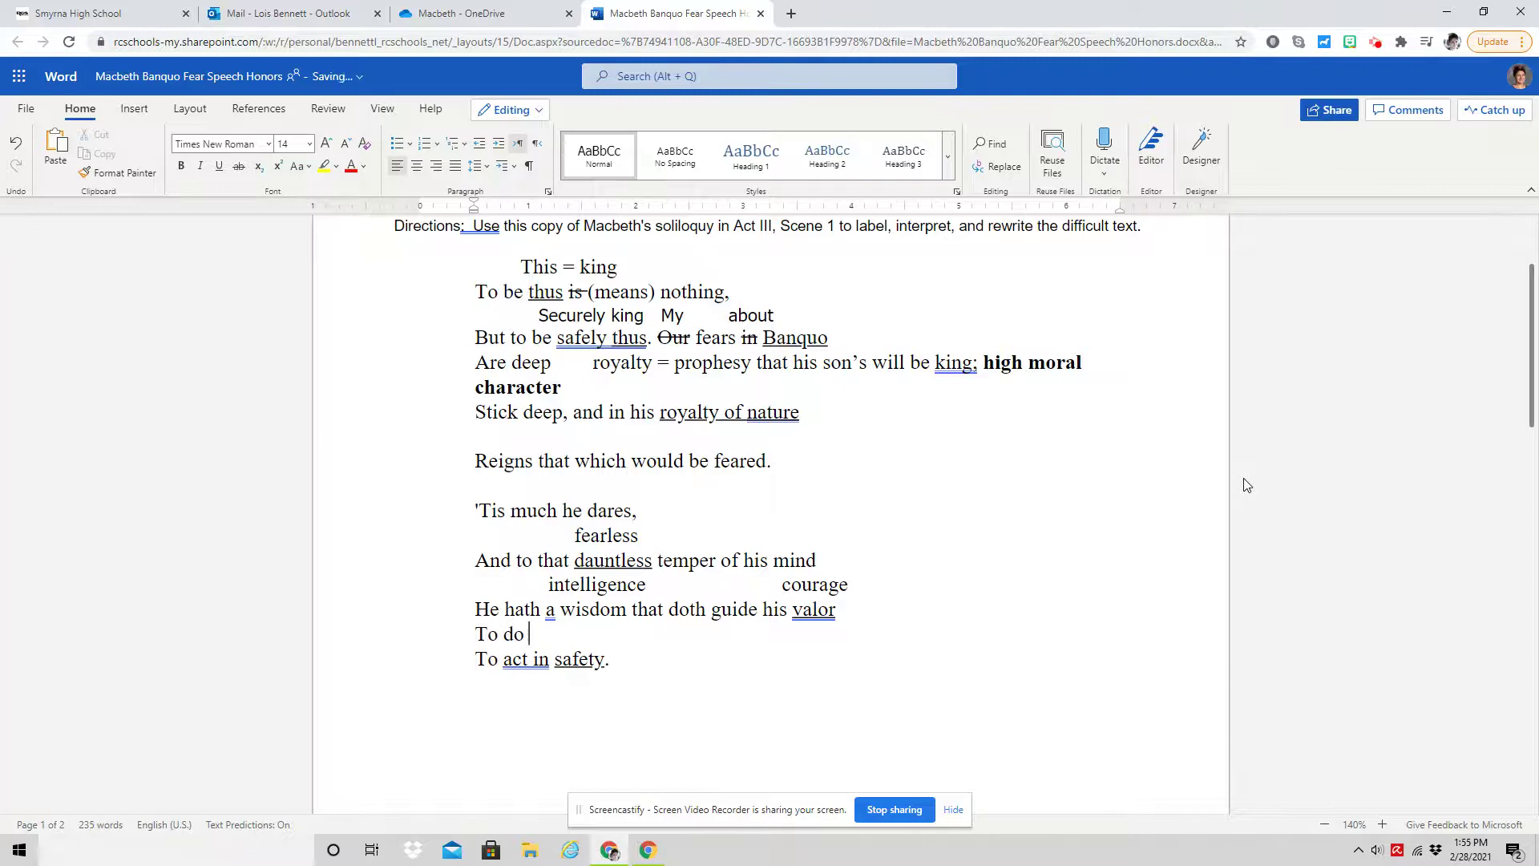
{"action": "type", "text": "the right thing"}
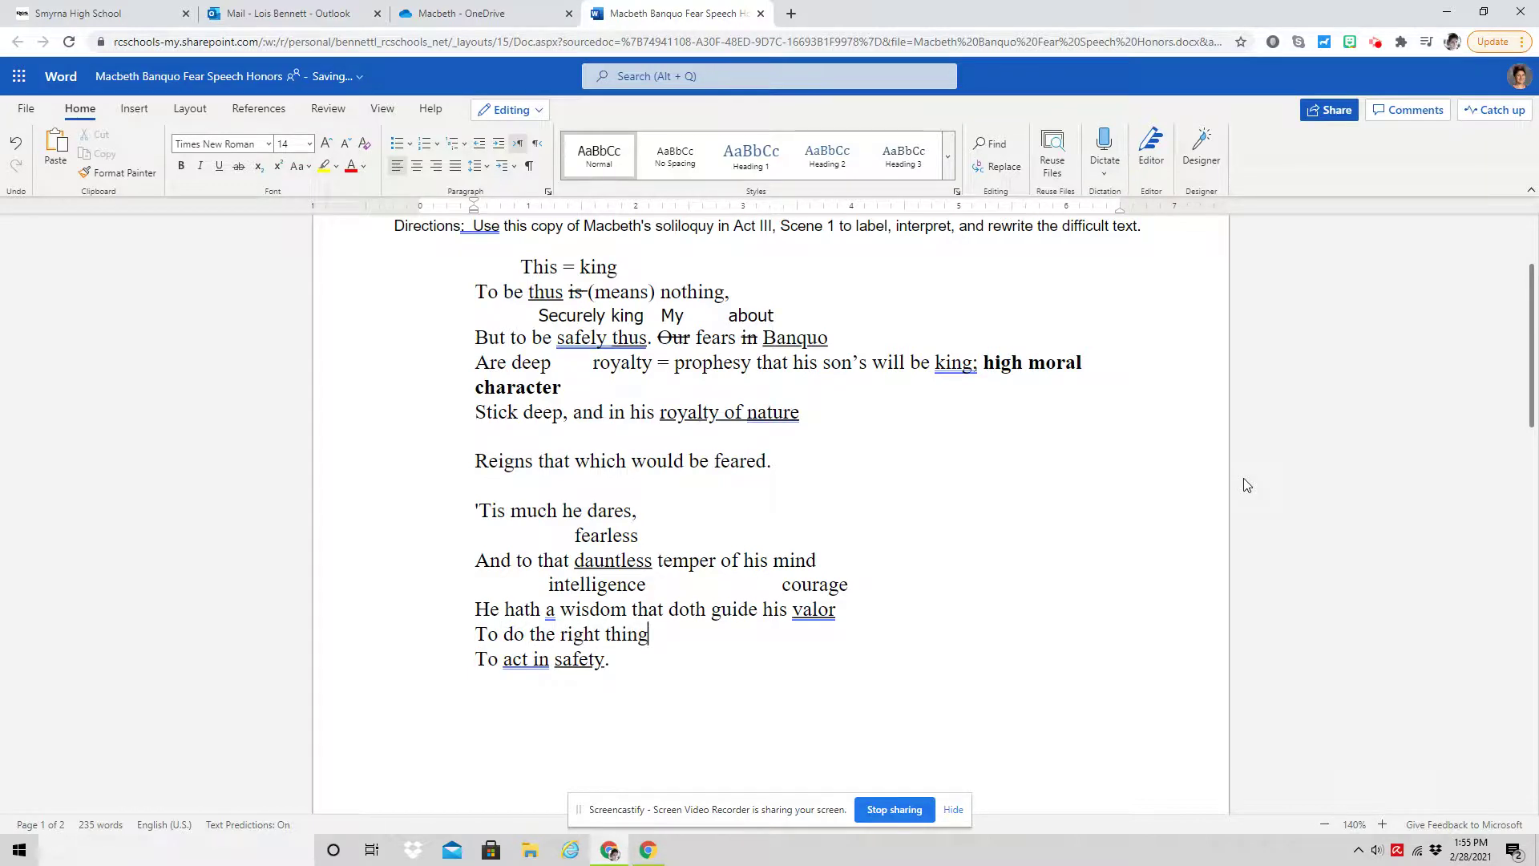
{"action": "type", "text": ", best thing"}
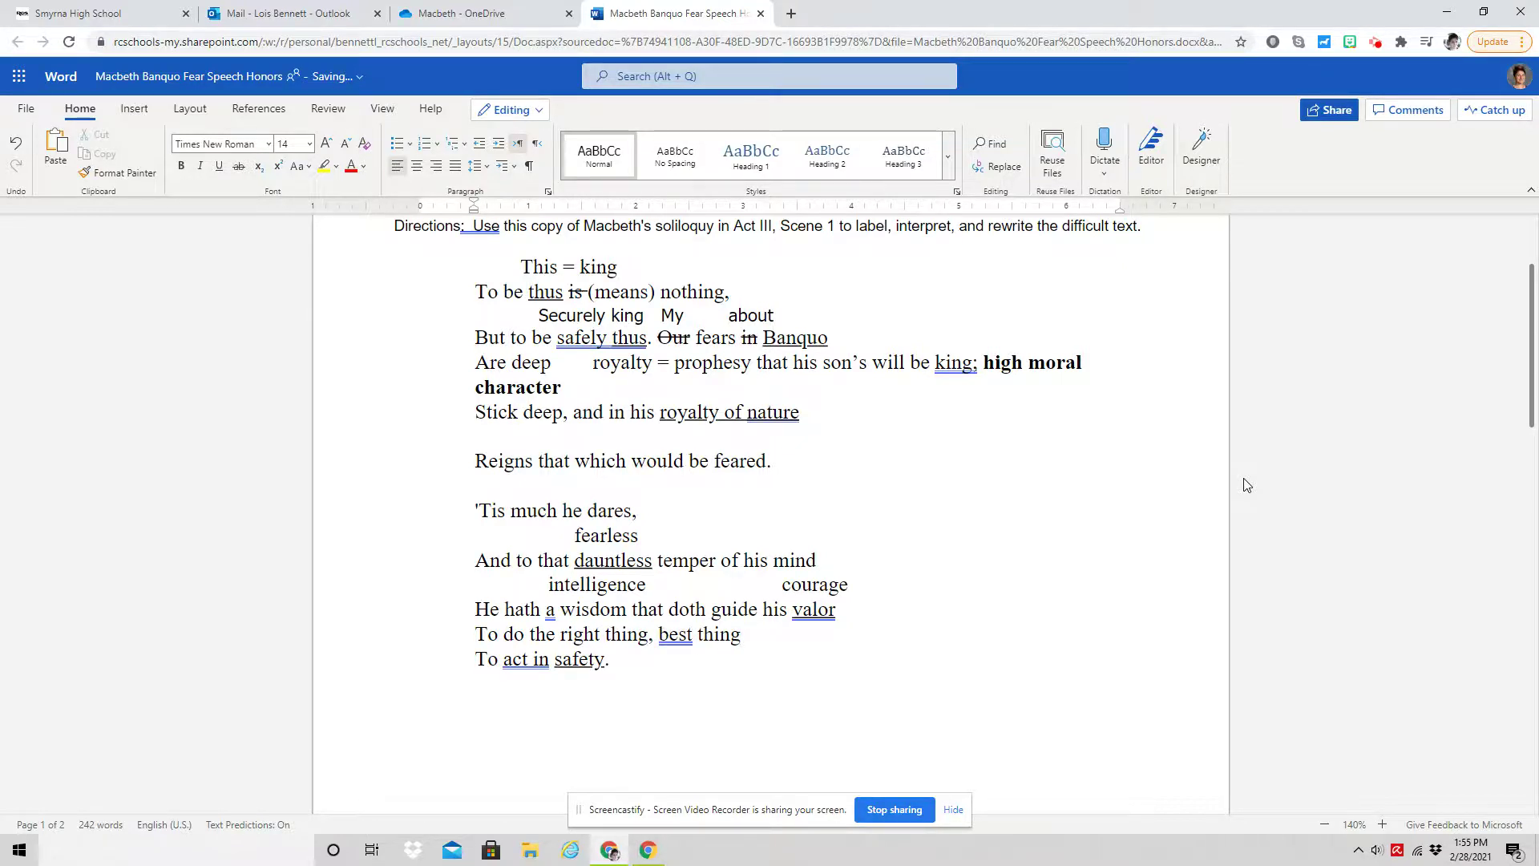
{"action": "key", "text": "Return"}
- Type the summary: Banquo is smart and brave enough; Macbeth fears Banquo will expose Duncan's murder
{"action": "type", "text": "Banquo is smart "}
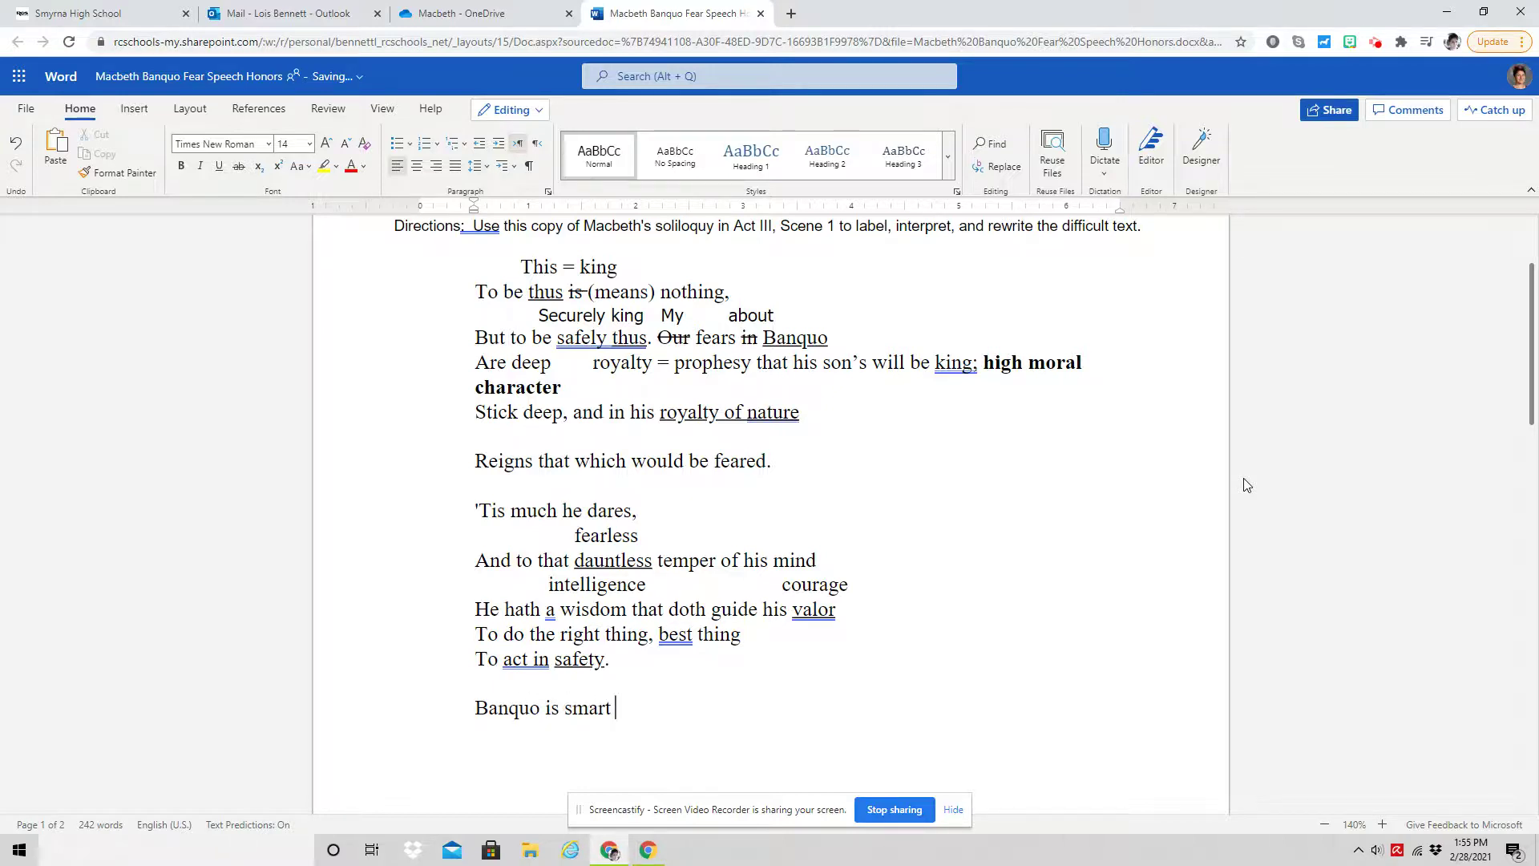
{"action": "type", "text": "enough and brave engou"}
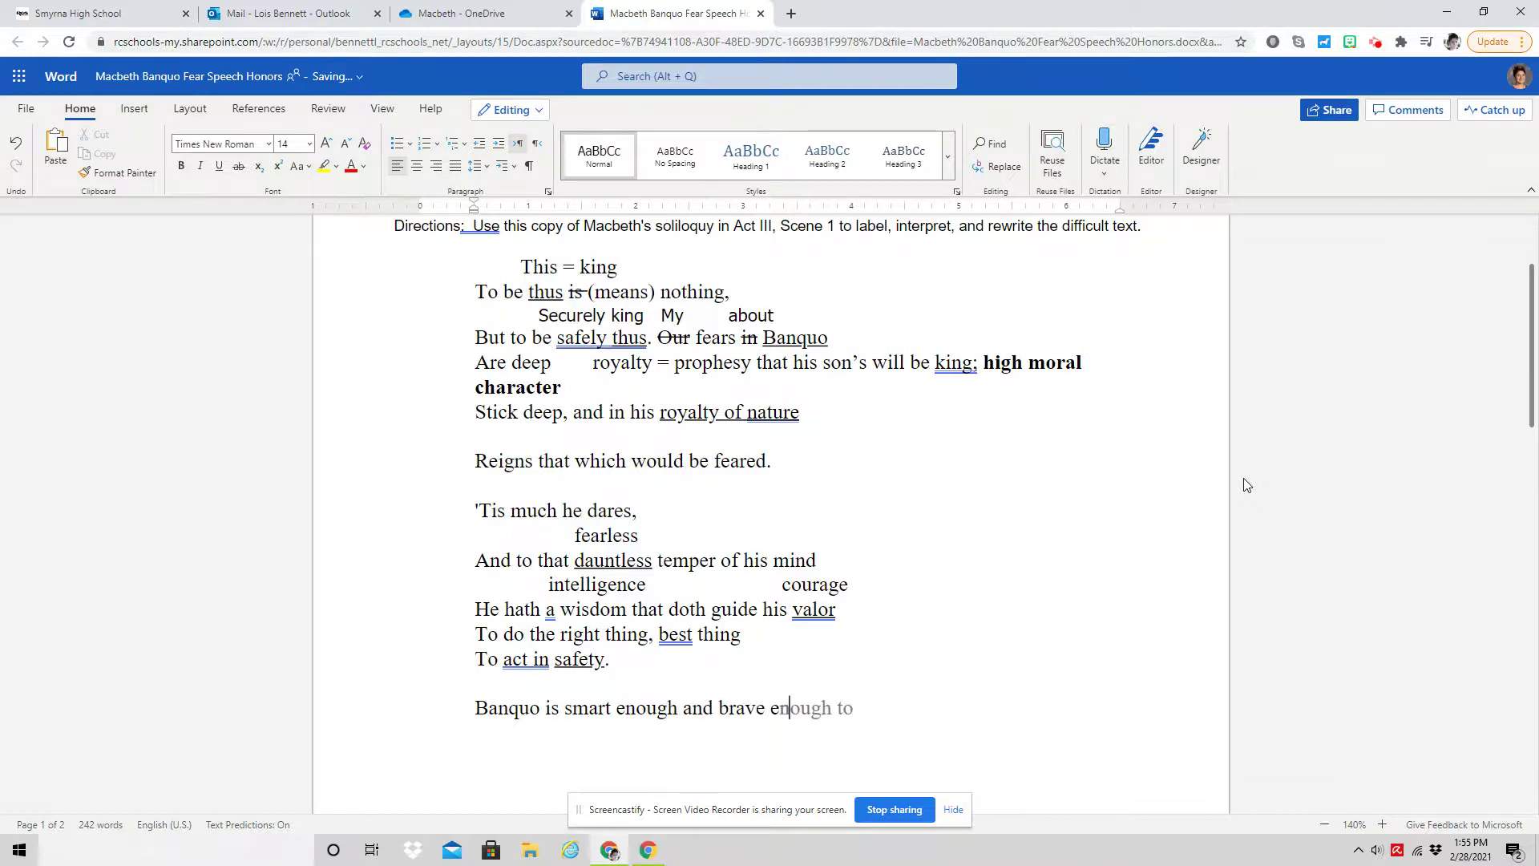
{"action": "key", "text": "BackSpace"}
{"action": "key", "text": "BackSpace"}
{"action": "type", "text": "ough to do the right thing."}
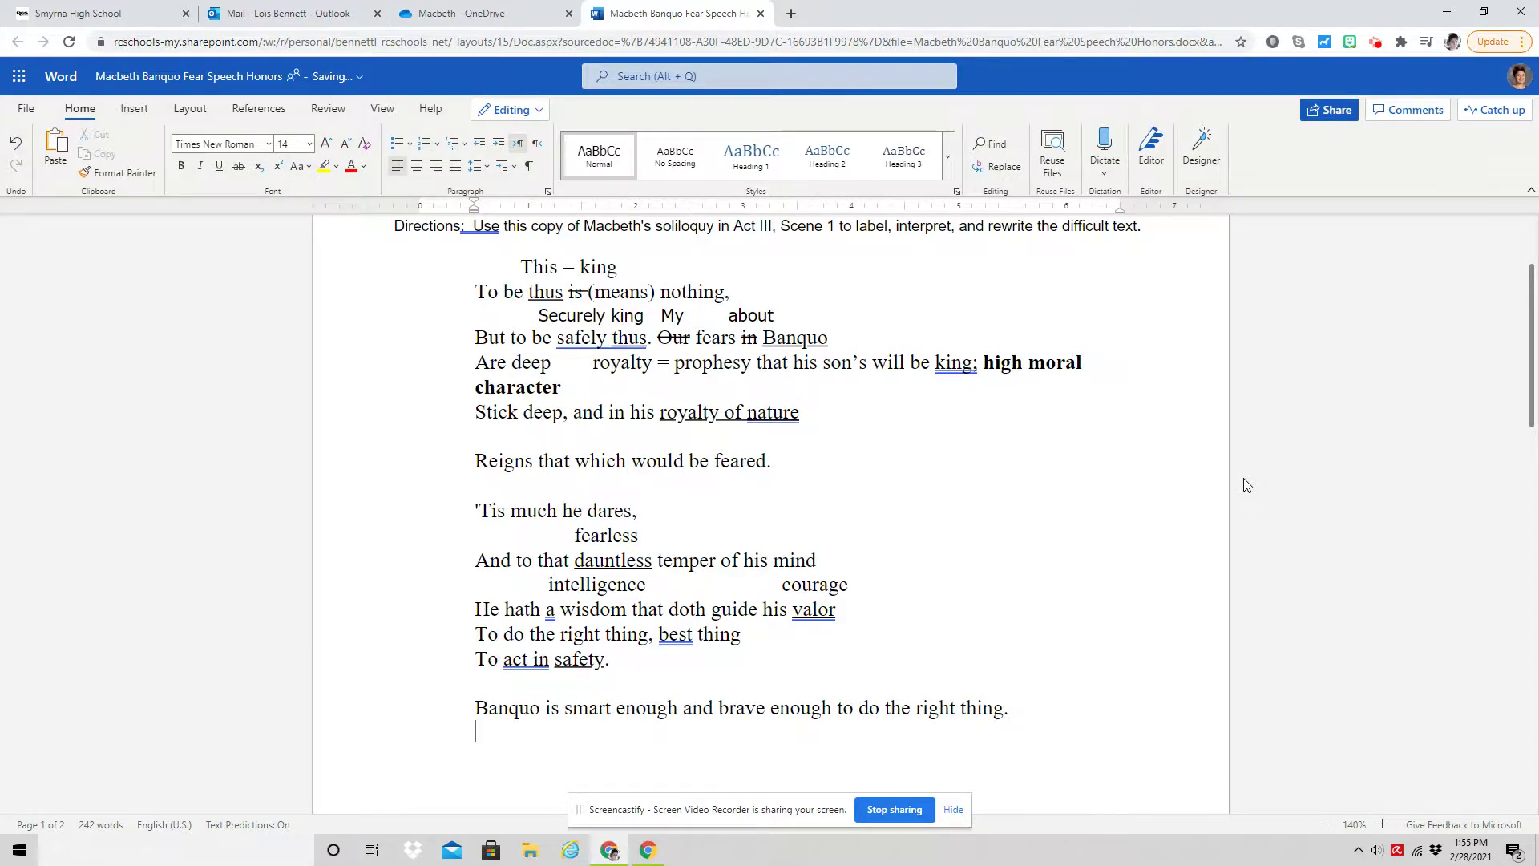
{"action": "type", "text": "Macbeth is worrie"}
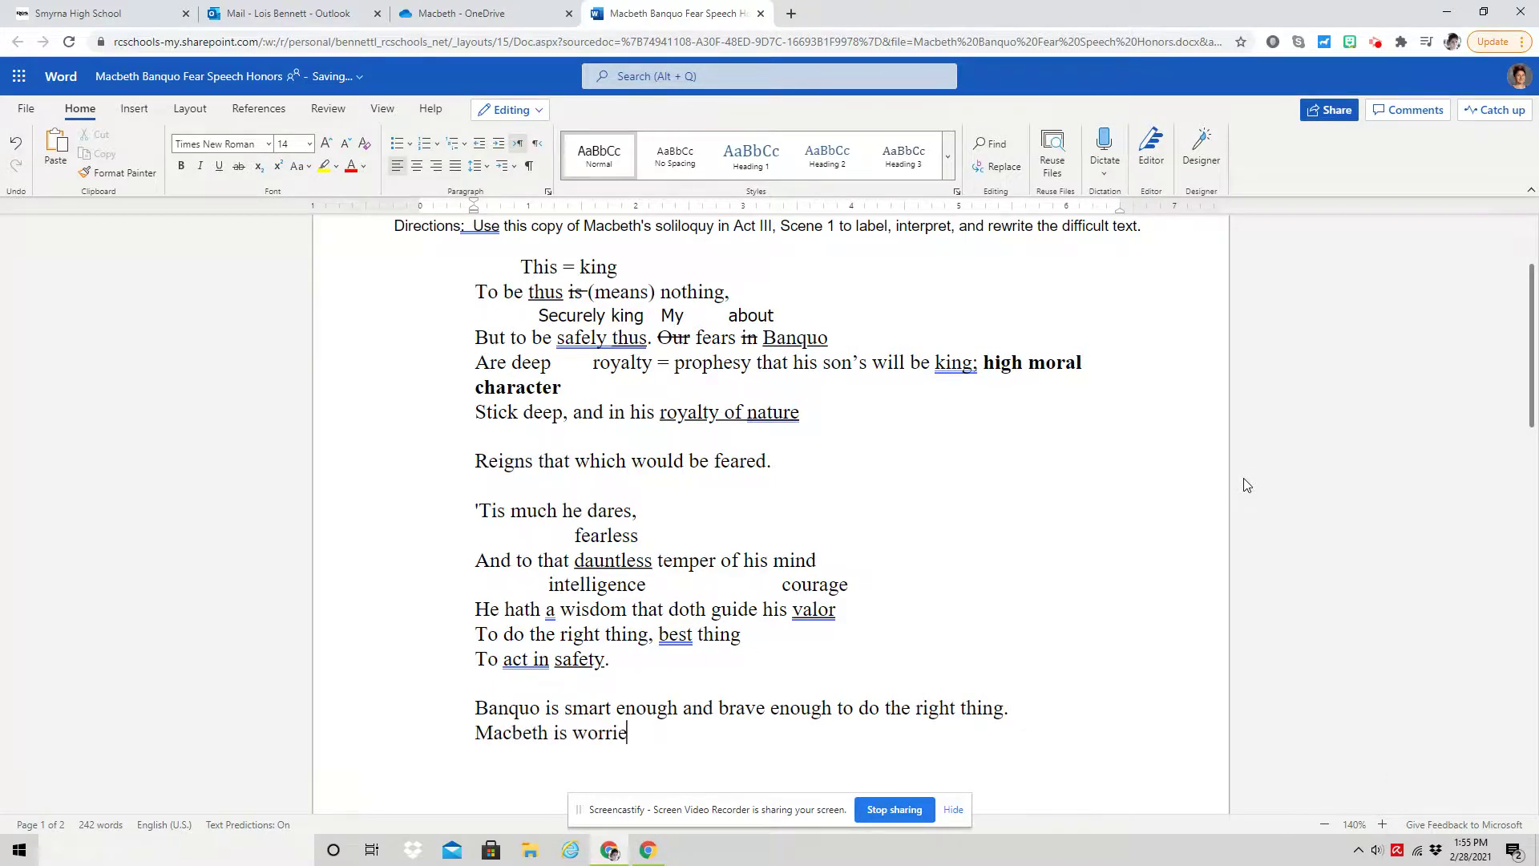
{"action": "type", "text": "d that Banquo"}
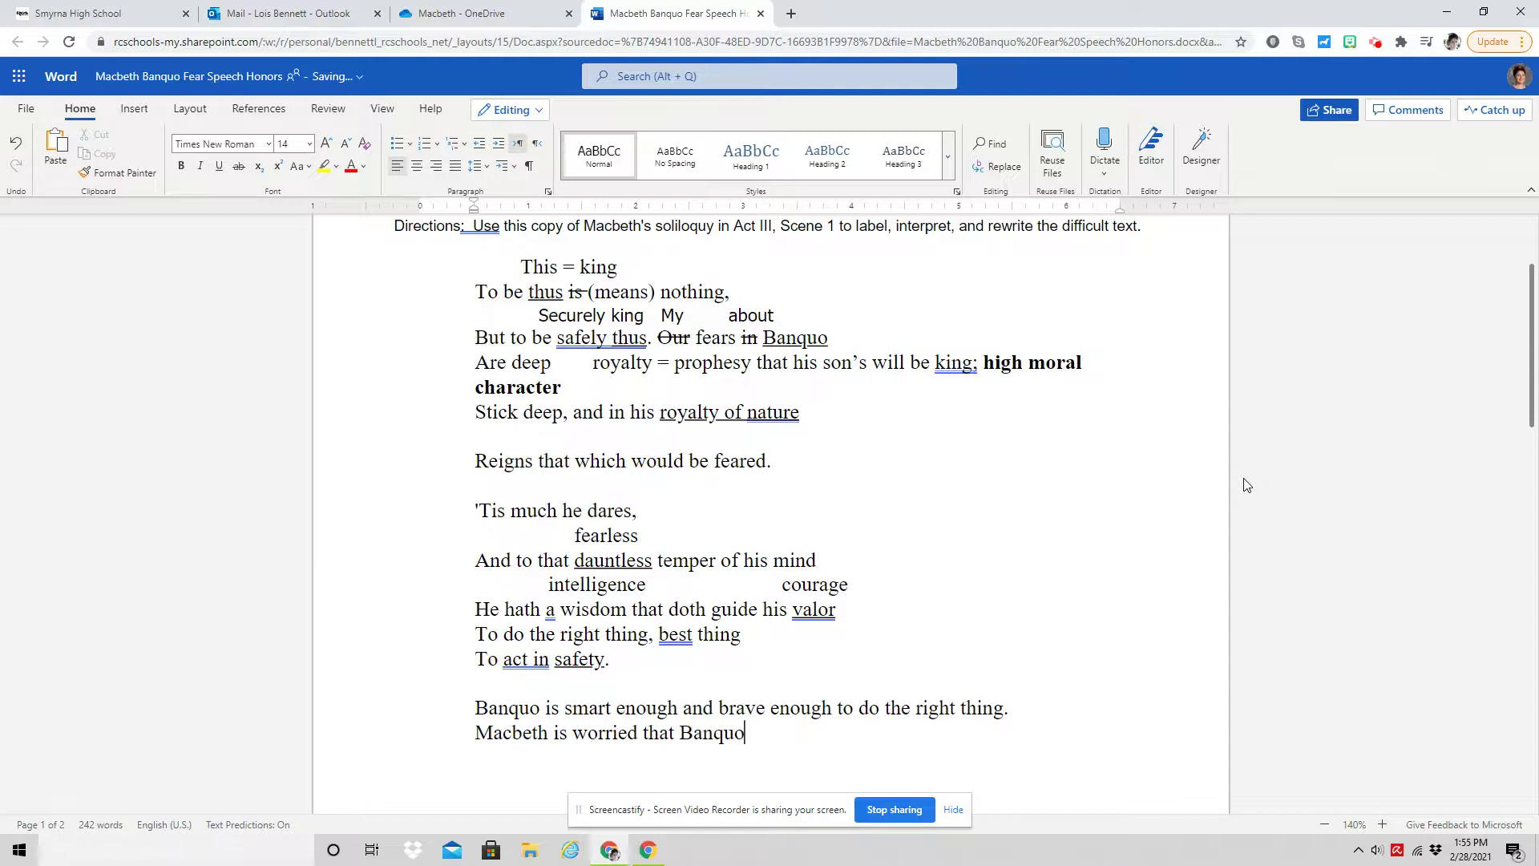
{"action": "type", "text": " will figure out wha"}
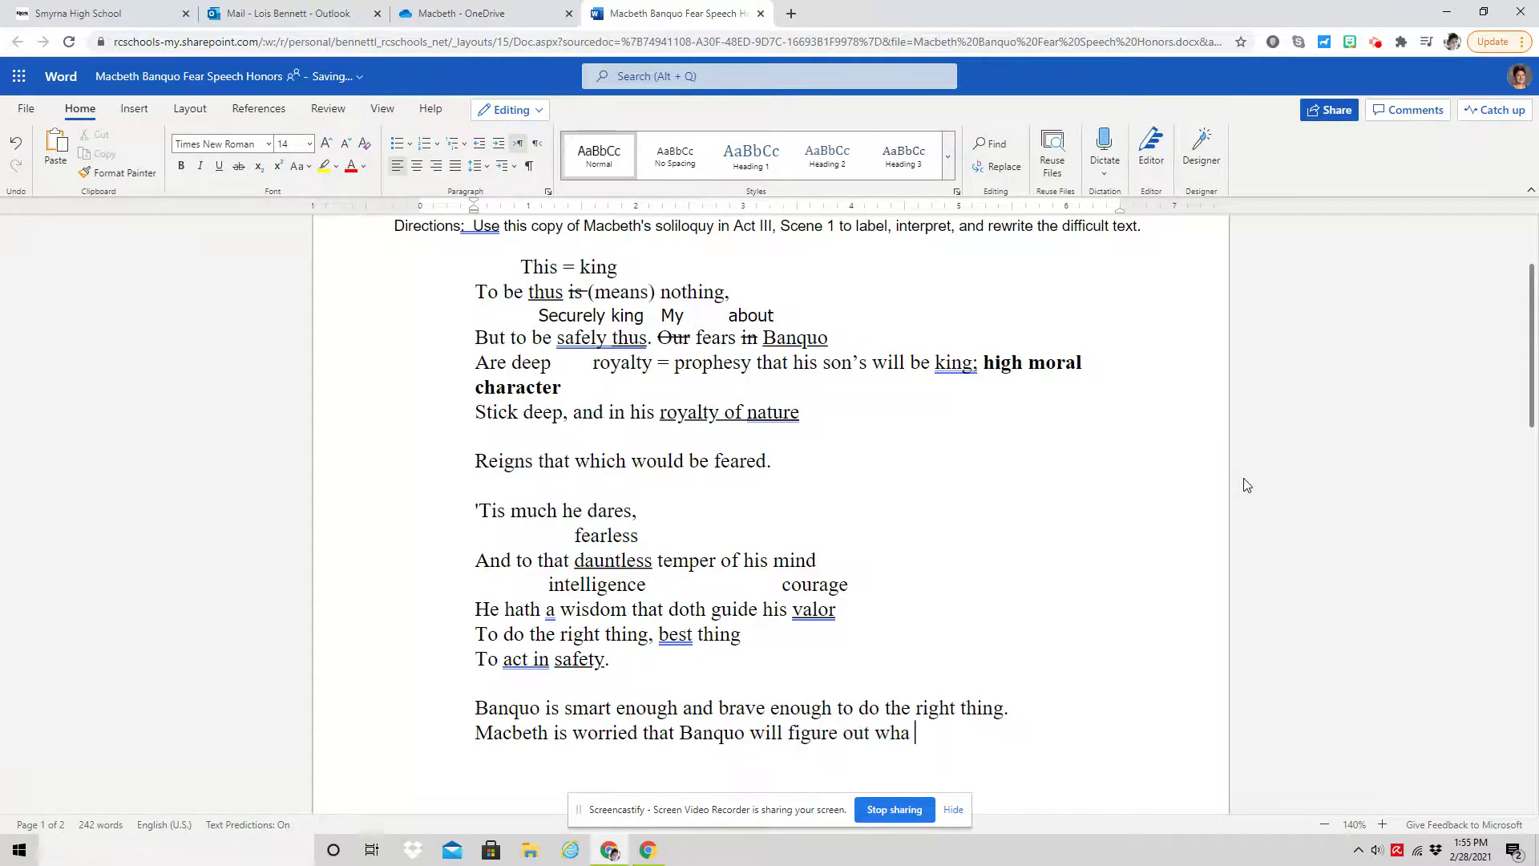
{"action": "type", "text": "t ba"}
{"action": "key", "text": "BackSpace"}
{"action": "key", "text": "BackSpace"}
{"action": "key", "text": "BackSpace"}
{"action": "key", "text": "BackSpace"}
{"action": "key", "text": "BackSpace"}
{"action": "key", "text": "BackSpace"}
{"action": "key", "text": "BackSpace"}
{"action": "type", "text": "the Macbeth killed "}
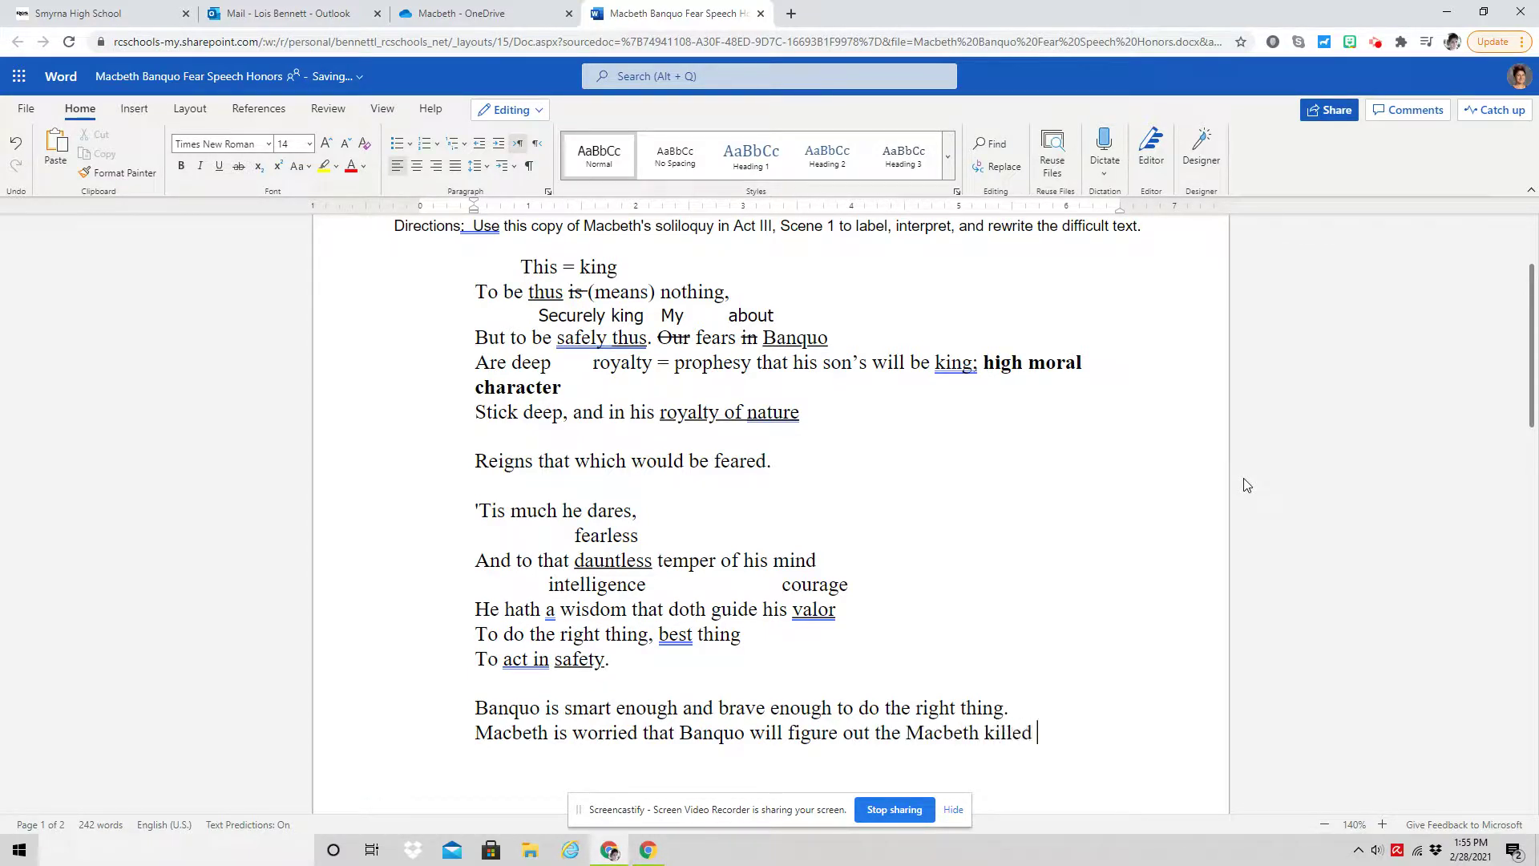
{"action": "type", "text": "Duncan and he will "}
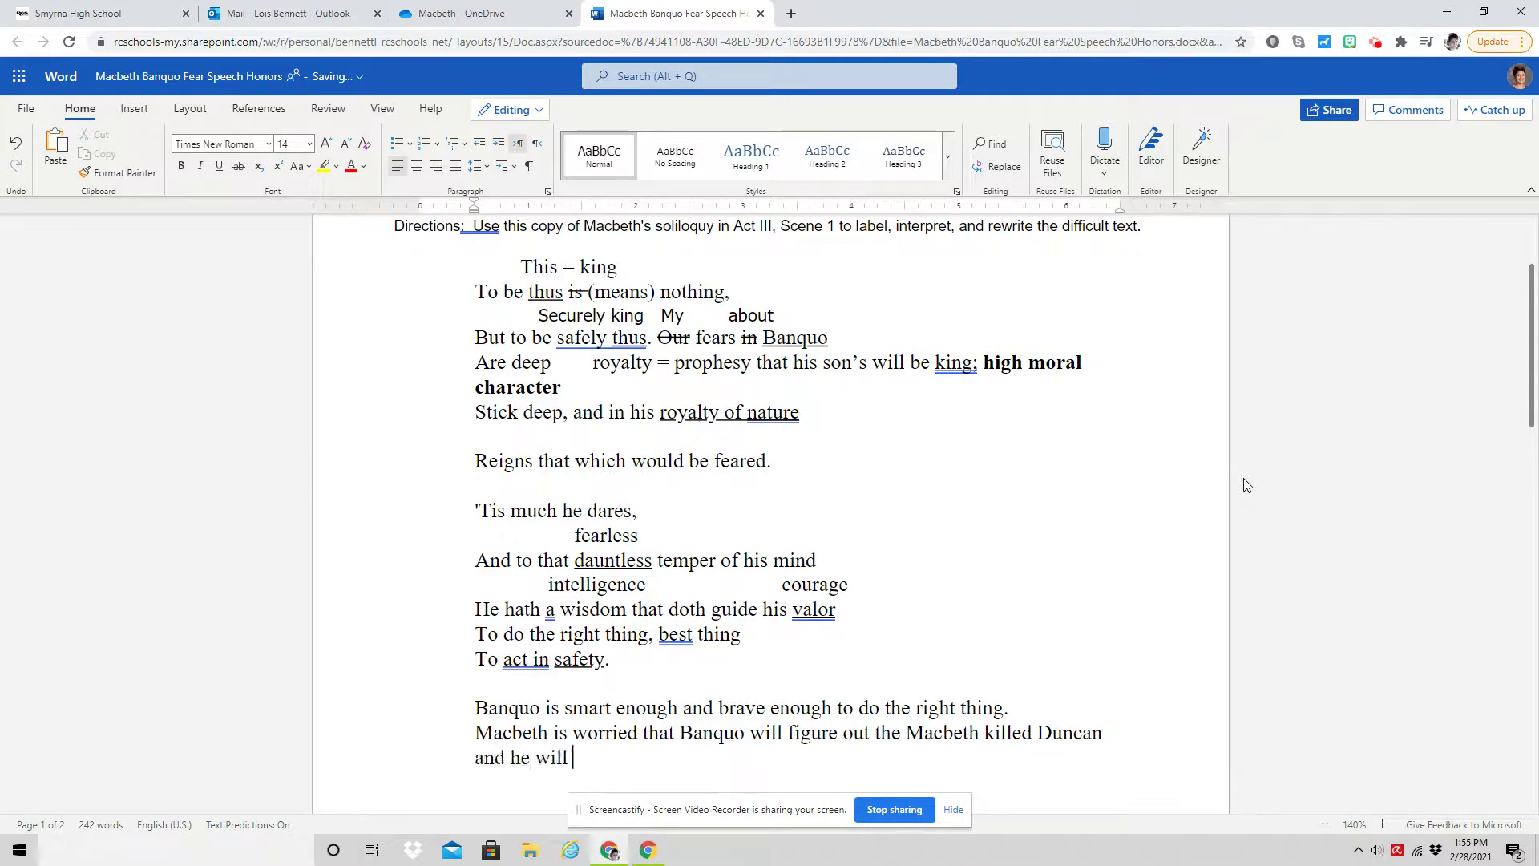
{"action": "type", "text": "act on it."}
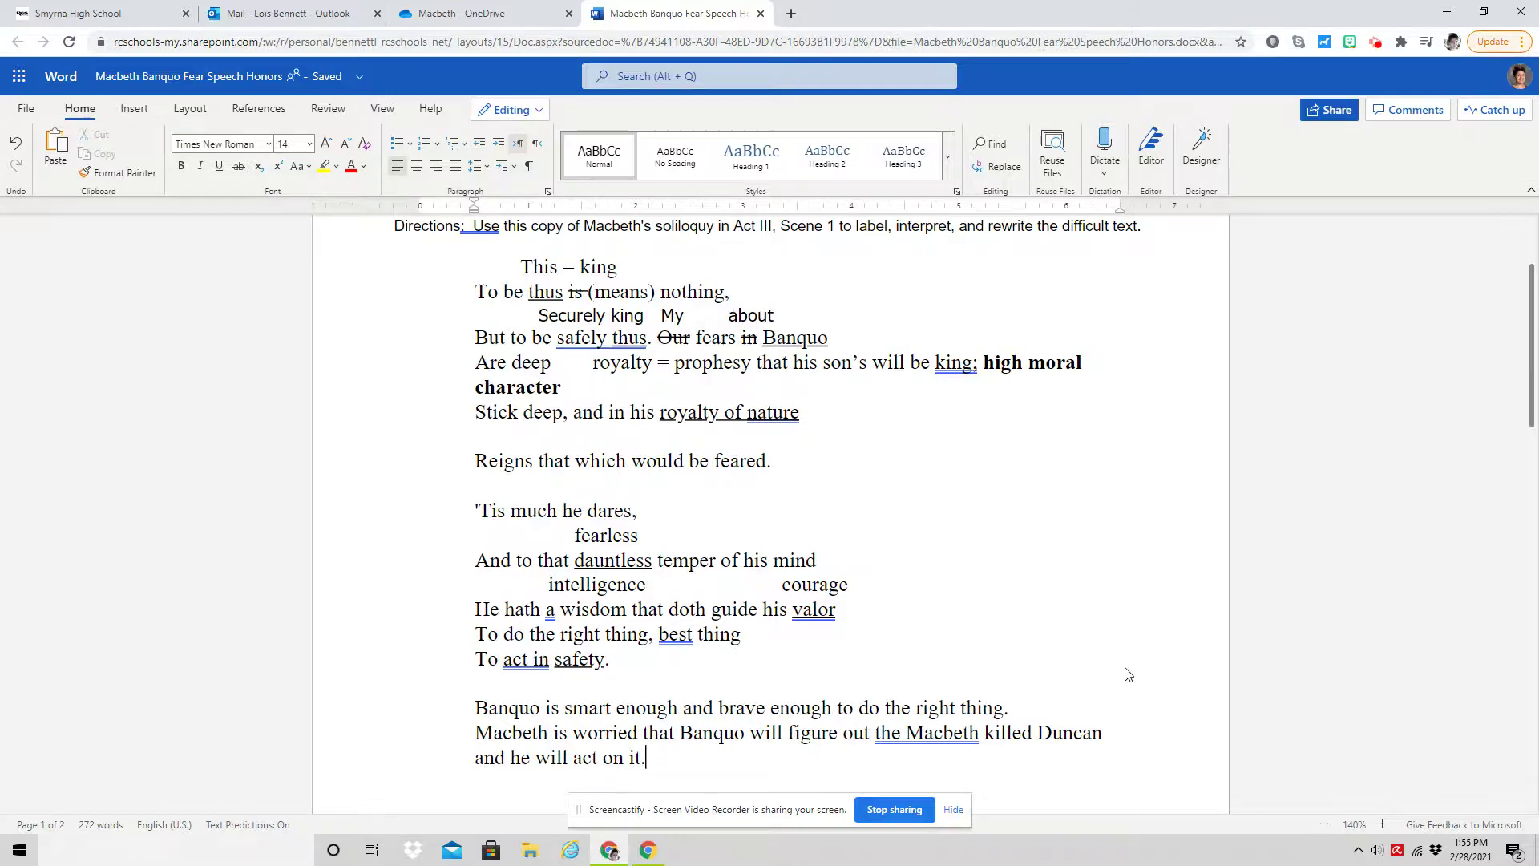
{"action": "scroll", "coordinate": [897, 617], "scroll_direction": "down", "scroll_amount": 5}
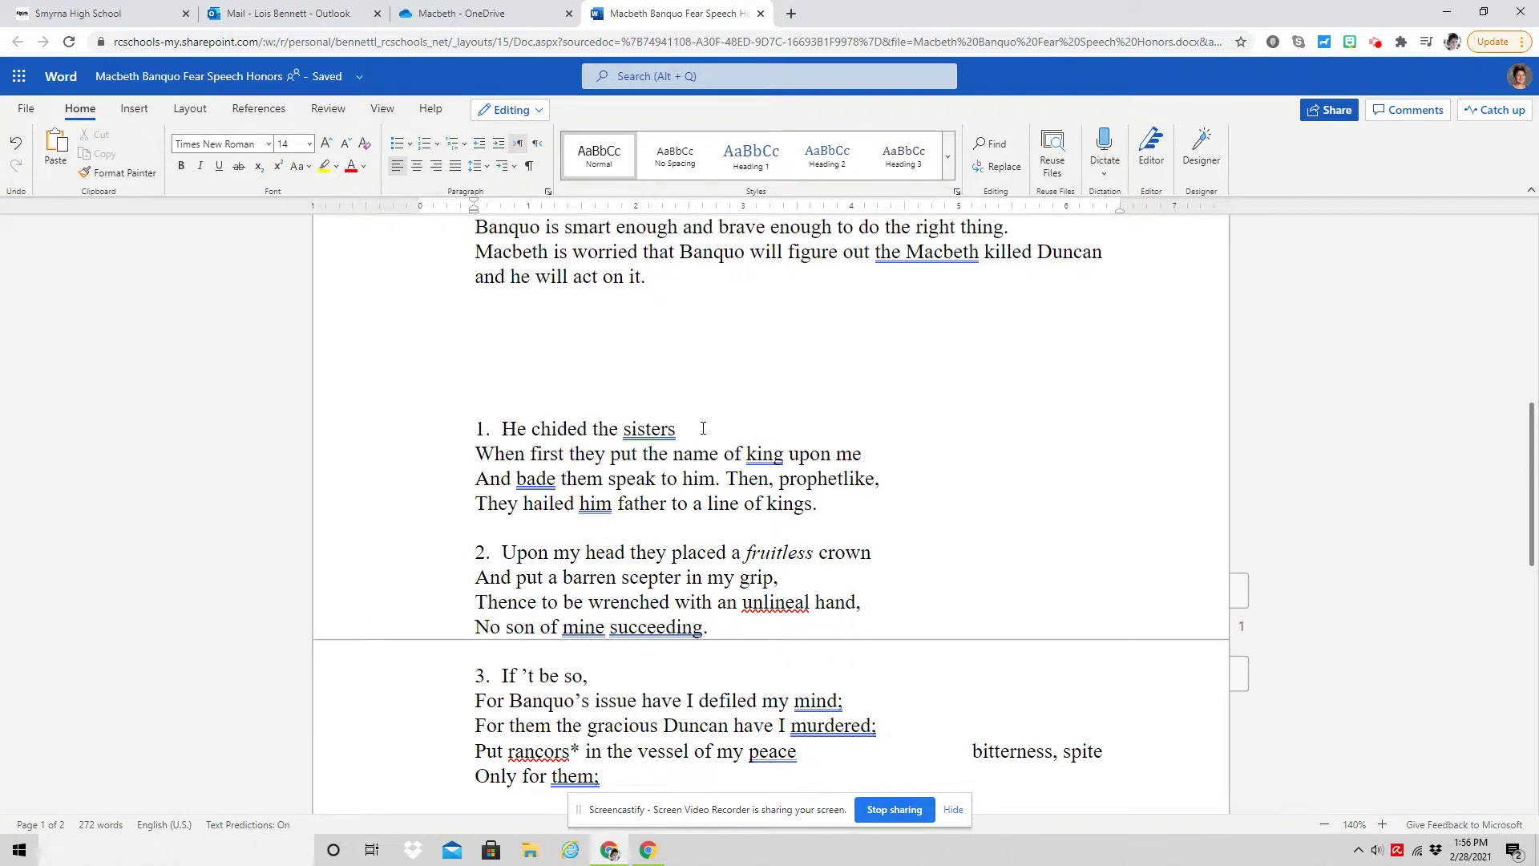
- Dismiss the writing suggestion flagged on the word 'sisters'
{"action": "scroll", "coordinate": [703, 429], "scroll_direction": "up", "scroll_amount": 5}
{"action": "scroll", "coordinate": [704, 427], "scroll_direction": "down", "scroll_amount": 4}
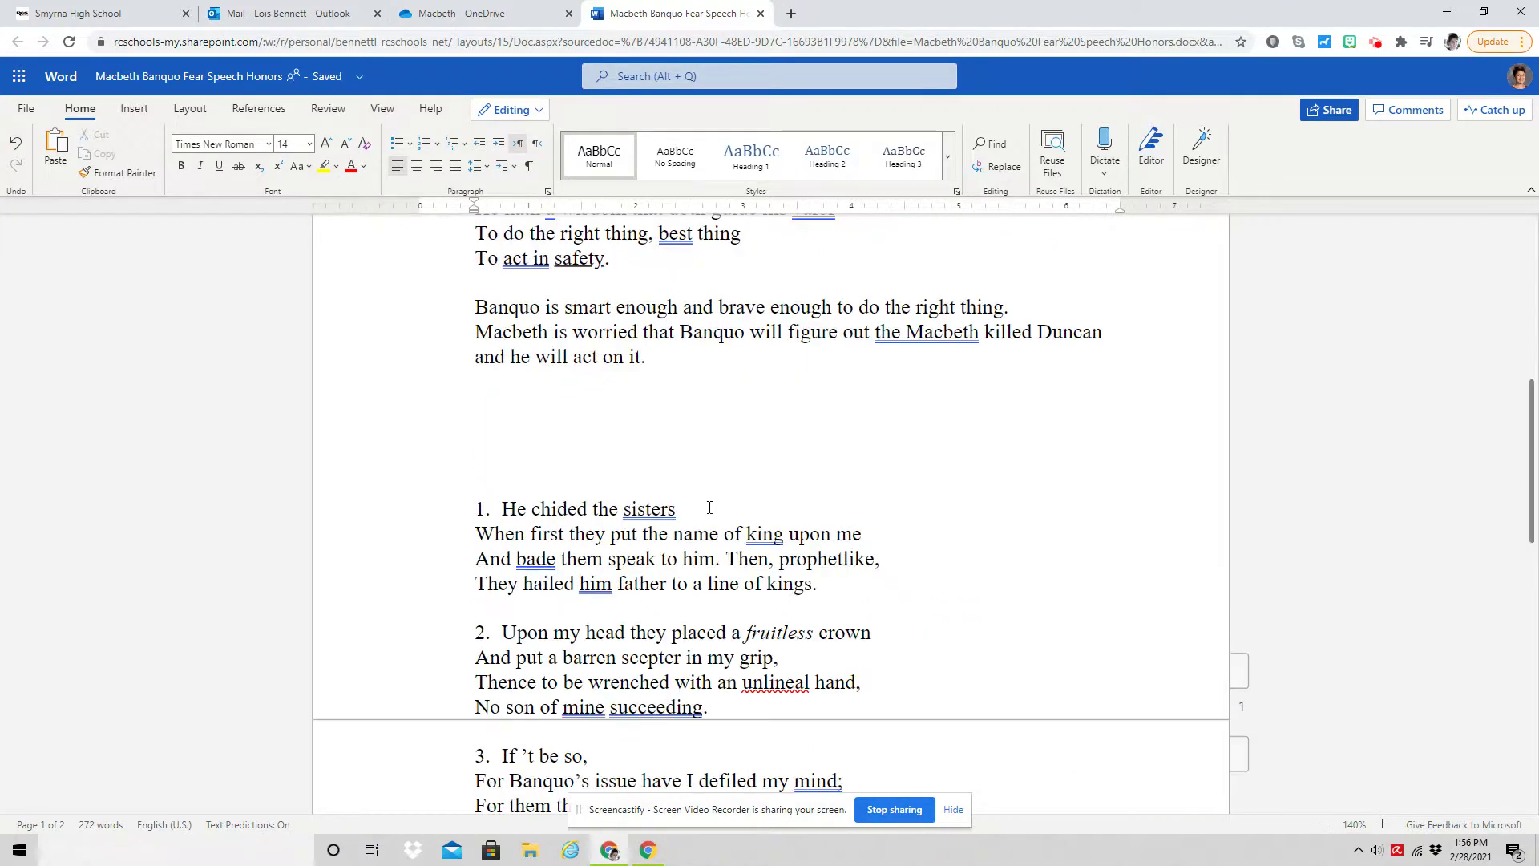
{"action": "left_click", "coordinate": [649, 508]}
{"action": "left_click", "coordinate": [669, 479]}
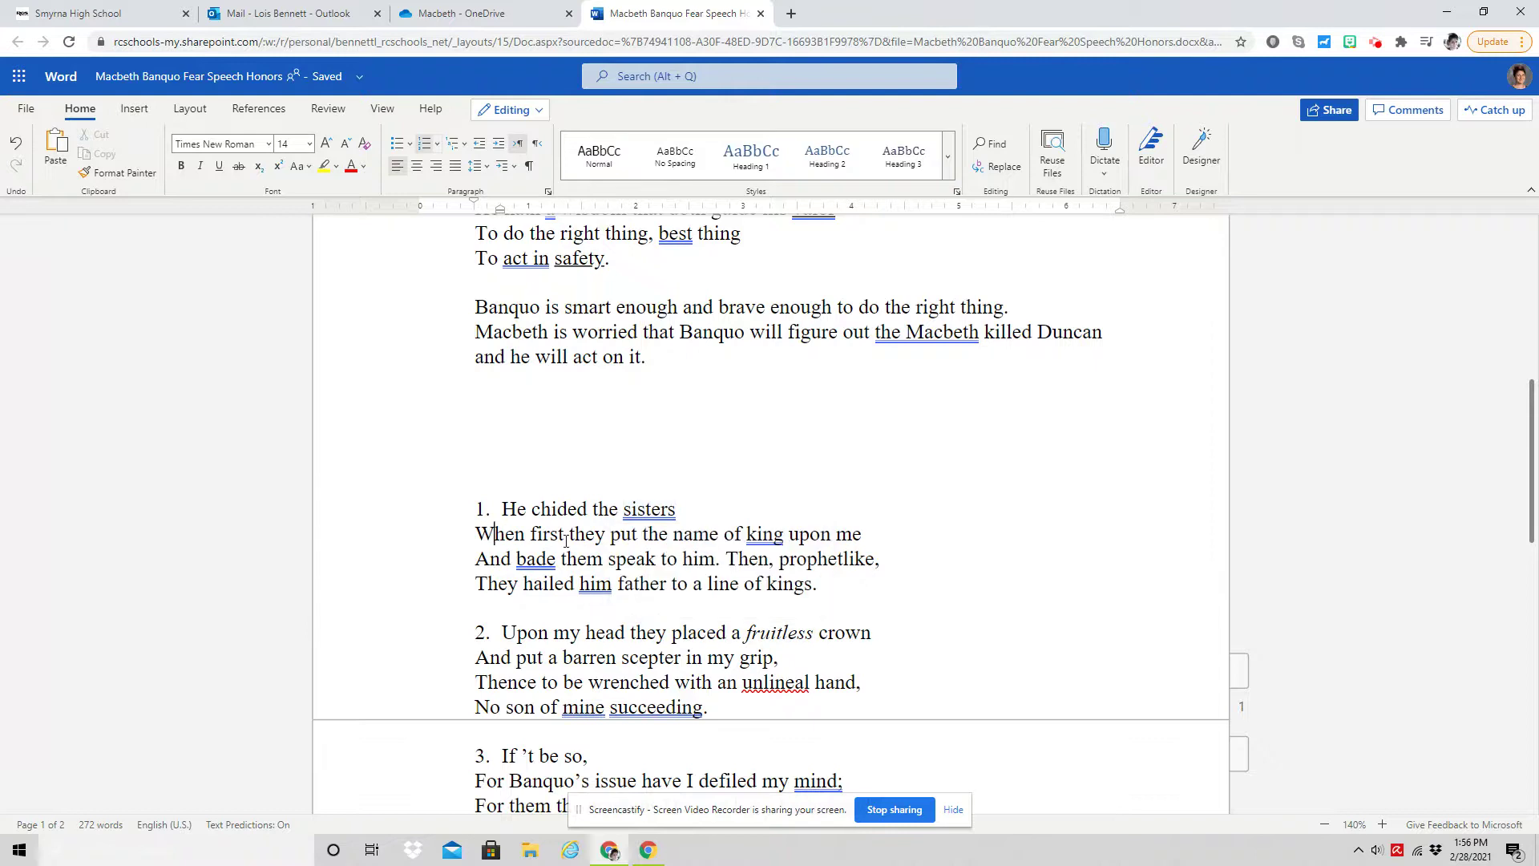
- Bold the whole Banquo–Macbeth summary paragraph, then deselect it
{"action": "scroll", "coordinate": [669, 480], "scroll_direction": "up", "scroll_amount": 5}
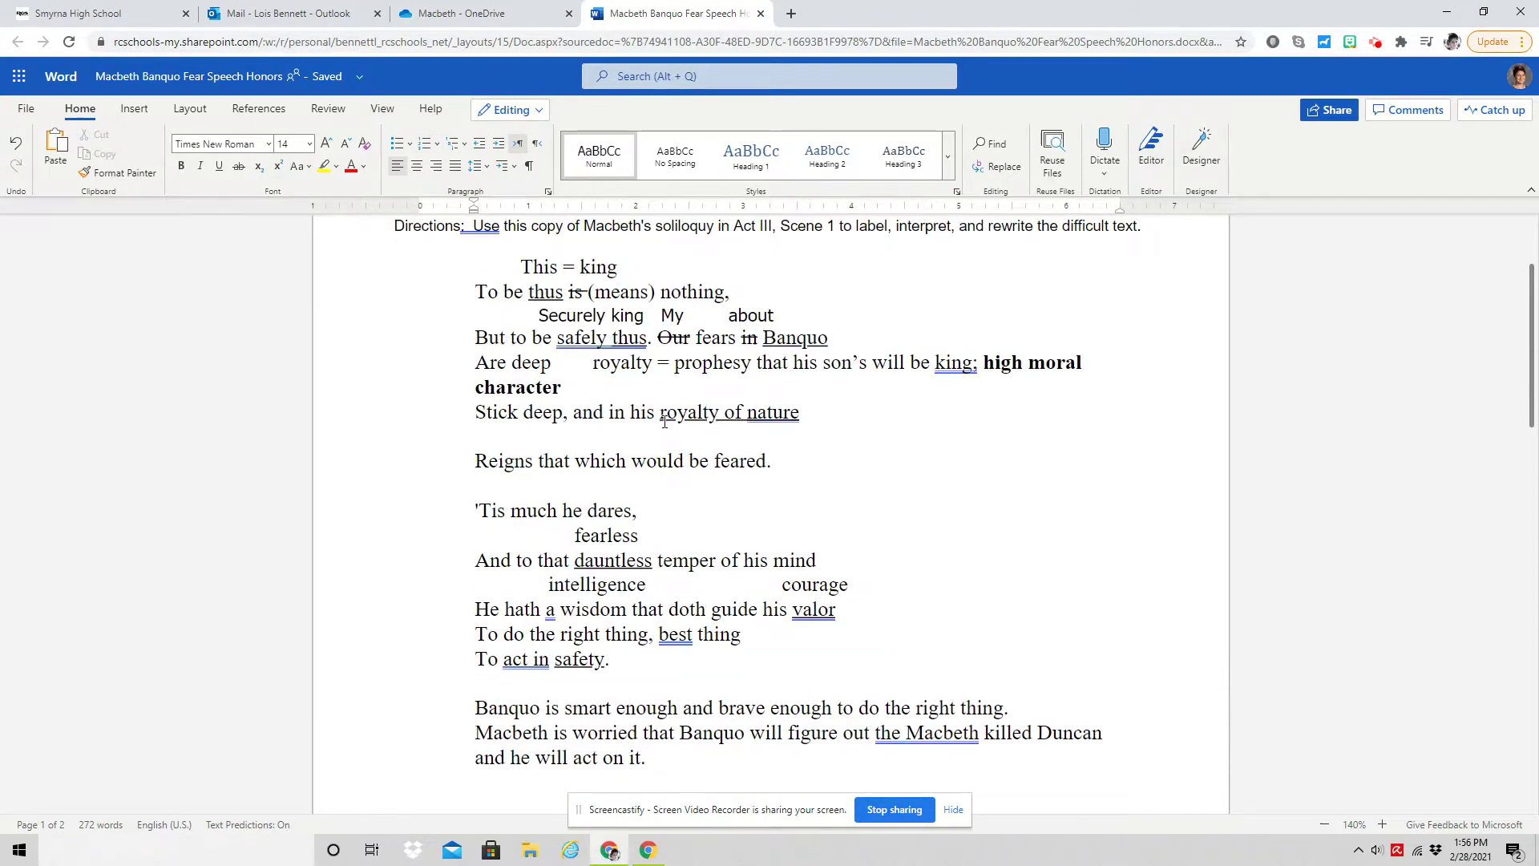
{"action": "scroll", "coordinate": [564, 667], "scroll_direction": "down", "scroll_amount": 3}
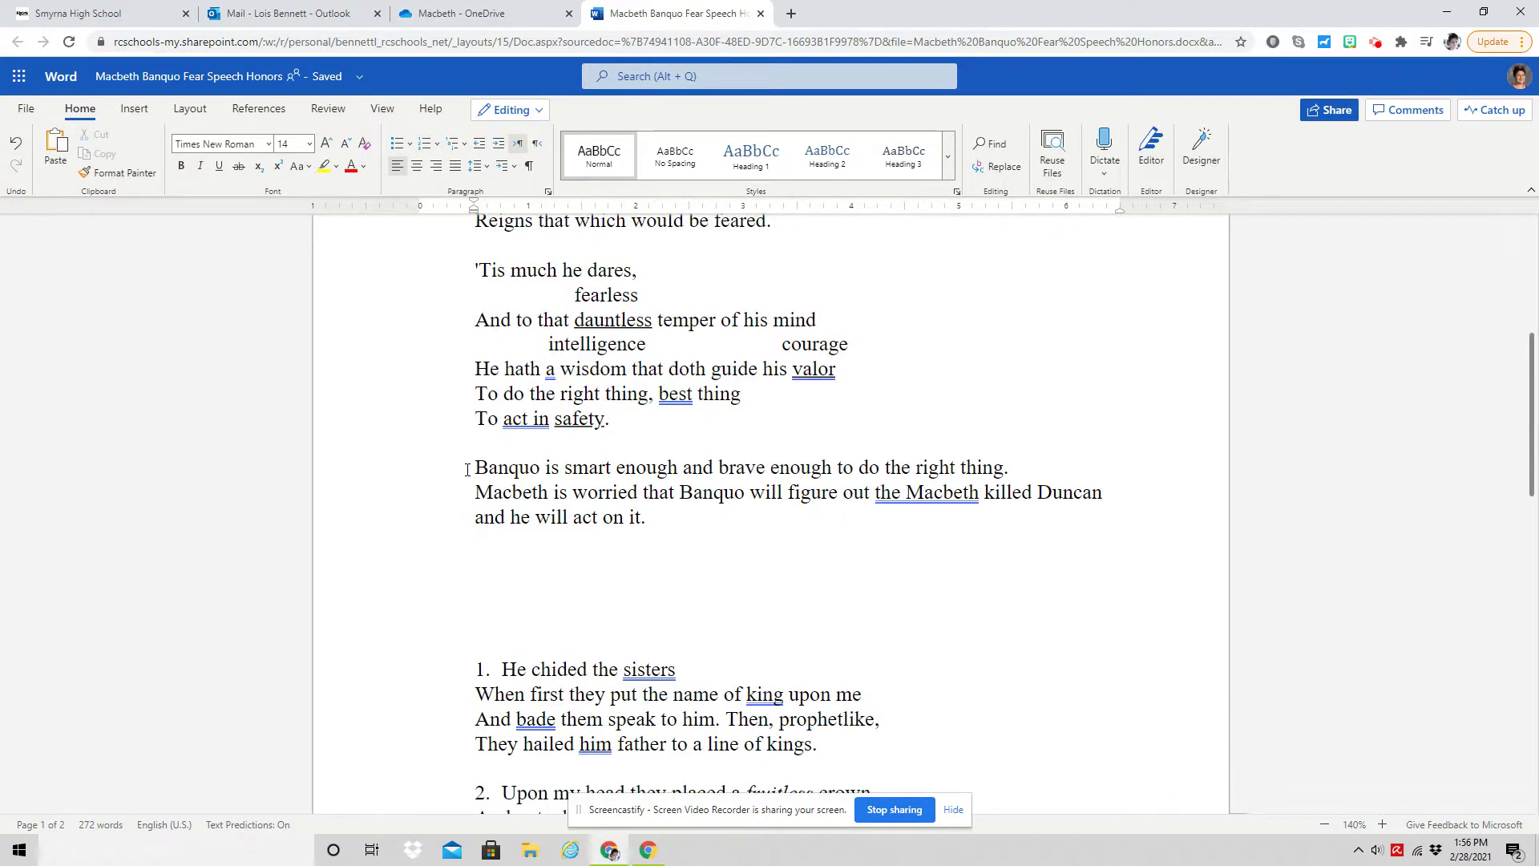
{"action": "triple_click", "coordinate": [652, 515]}
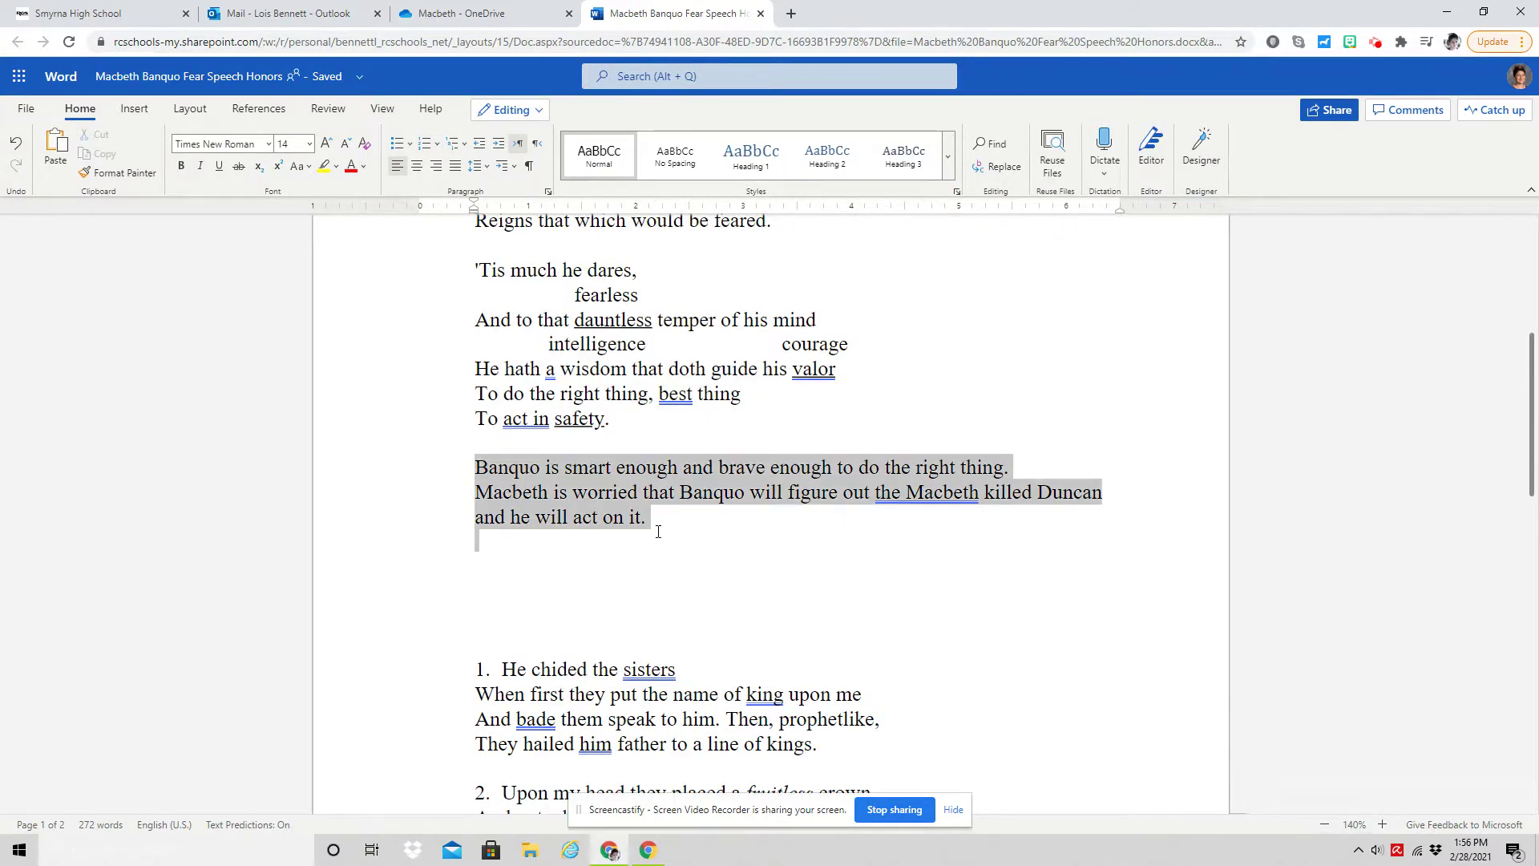
{"action": "left_click", "coordinate": [181, 166]}
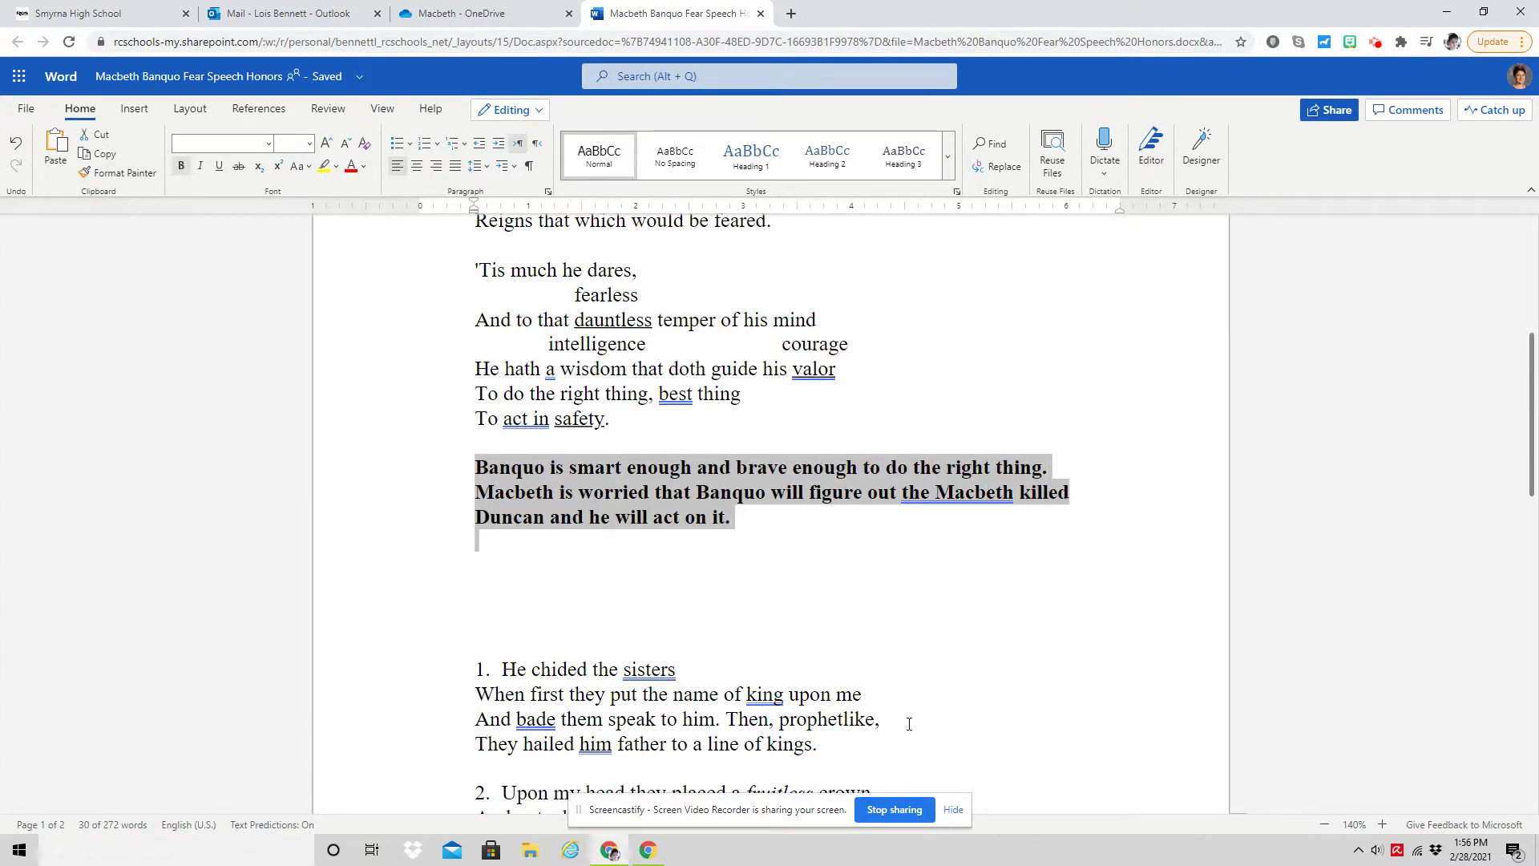
{"action": "left_click", "coordinate": [945, 652]}
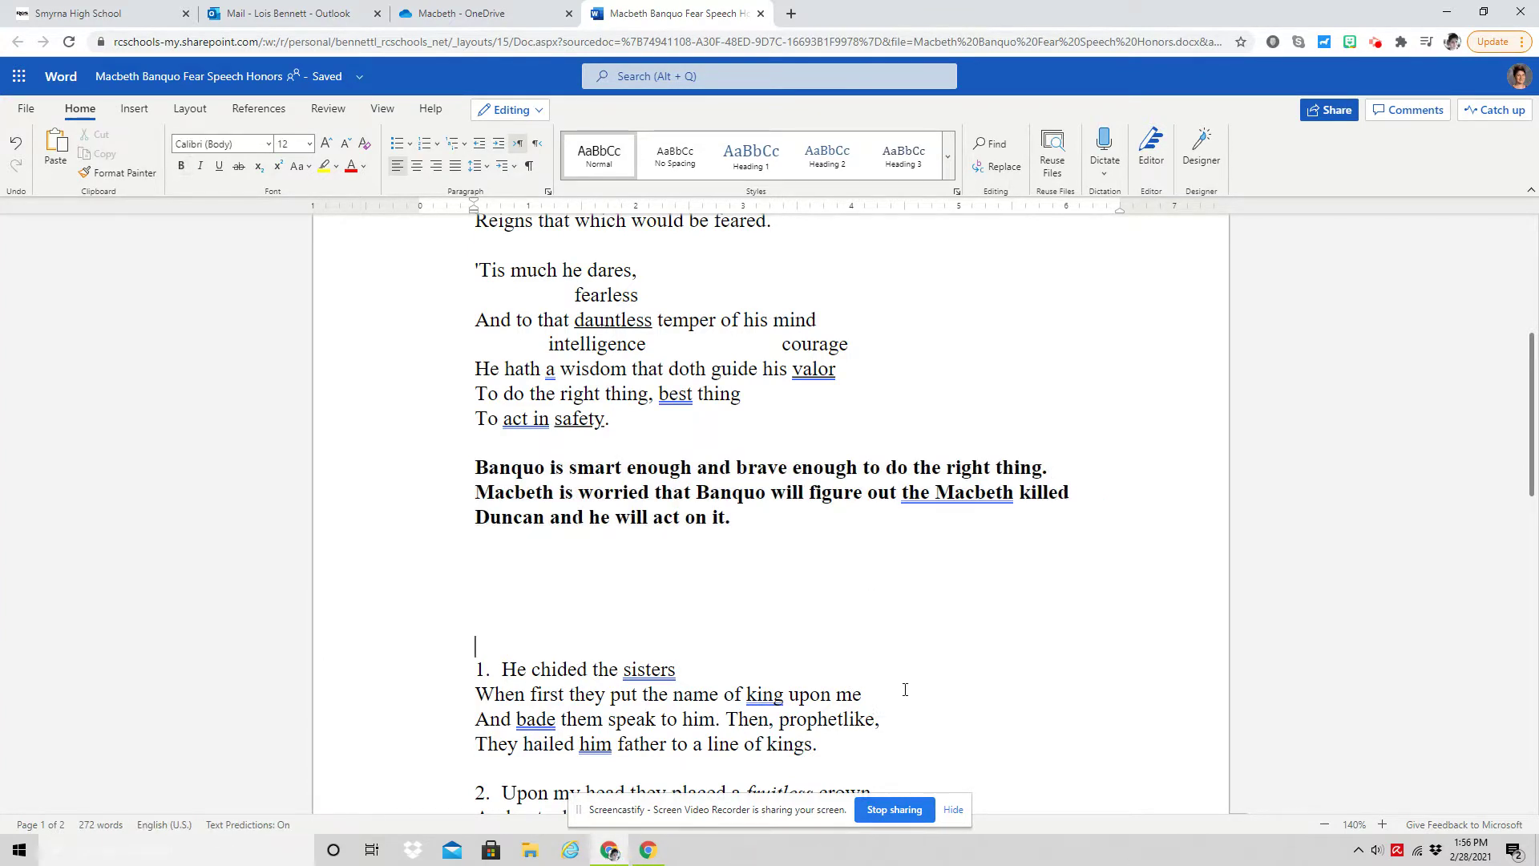
{"action": "scroll", "coordinate": [866, 687], "scroll_direction": "down", "scroll_amount": 5}
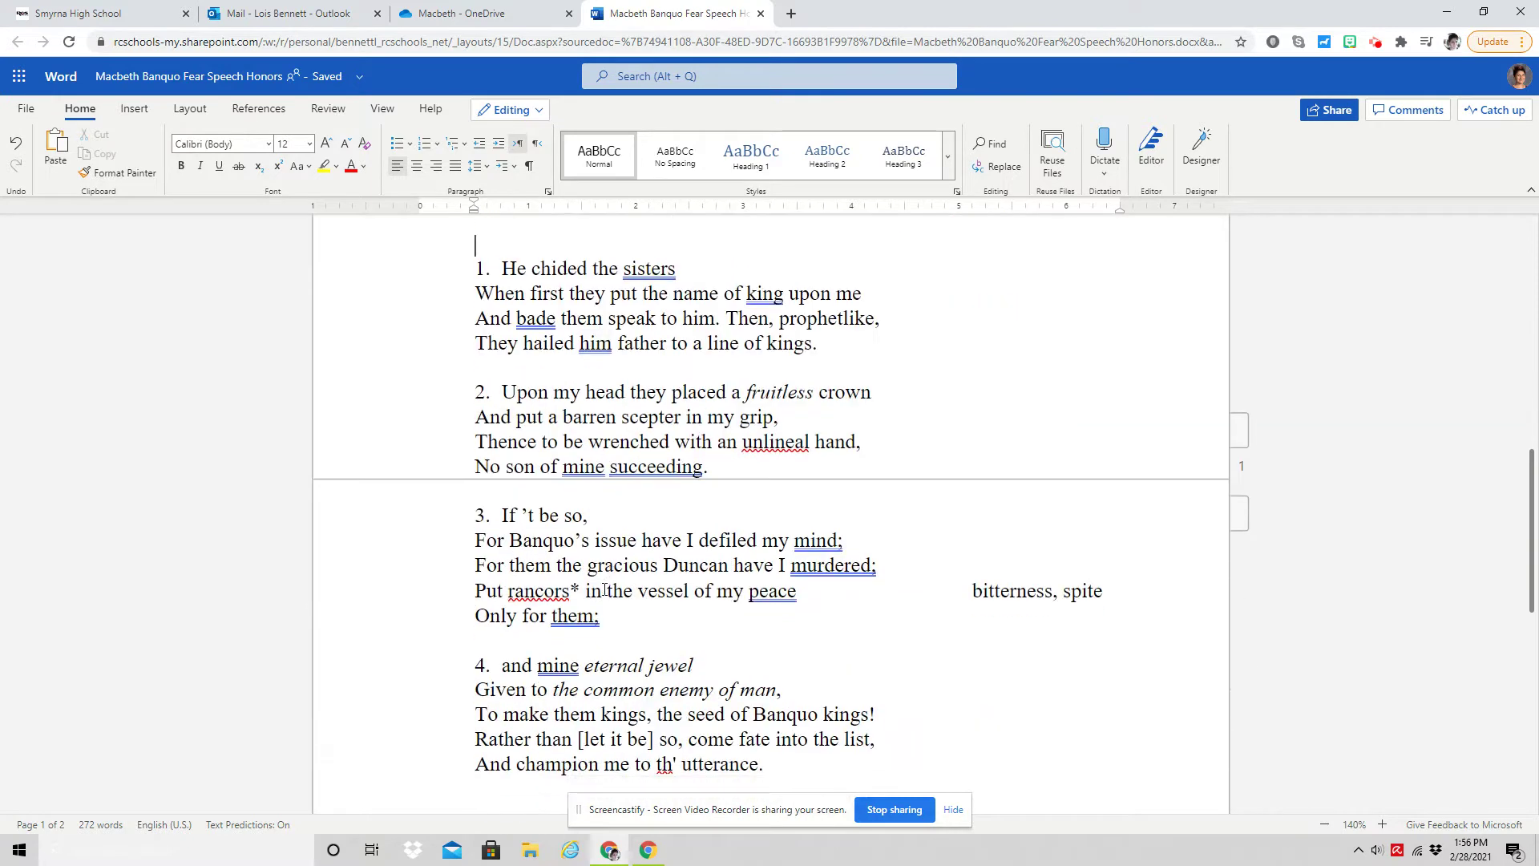